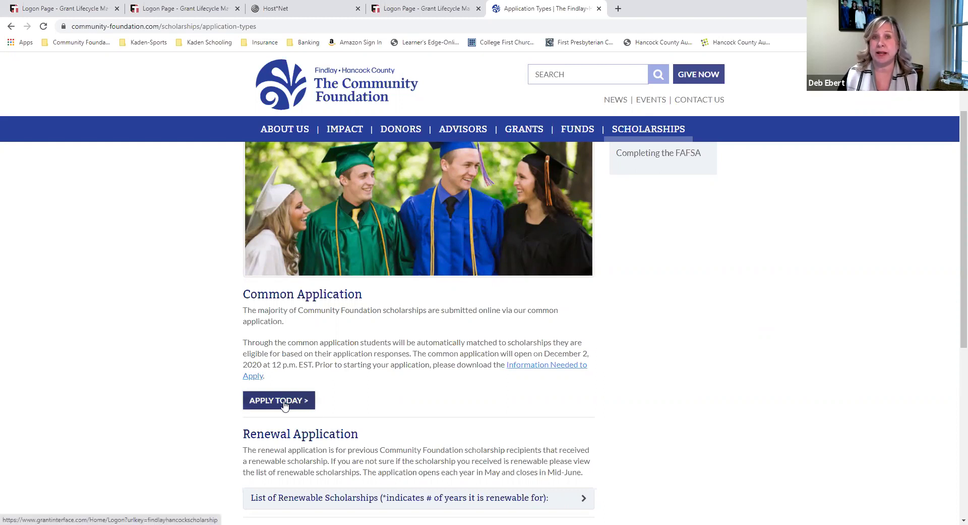
# Open the Common Application's scholarship logon page via APPLY TODAY
pyautogui.click(284, 403)
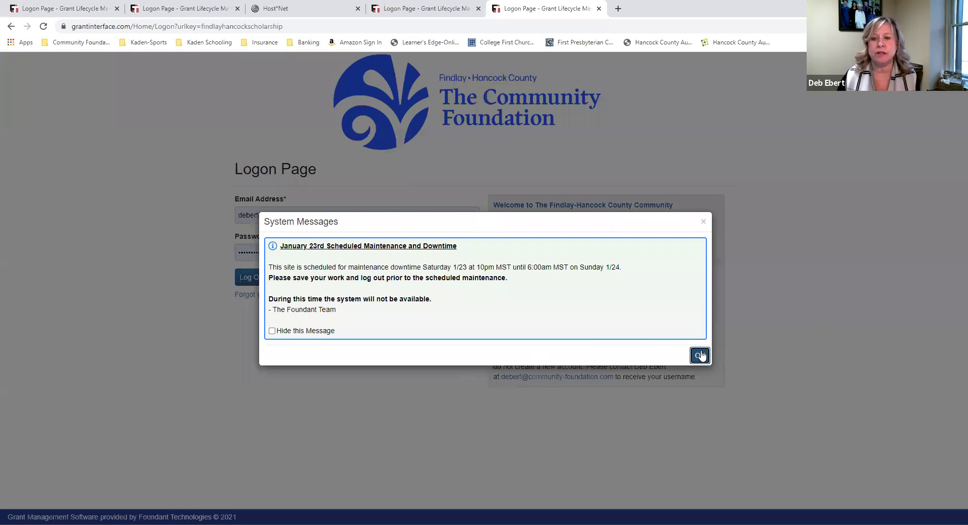
# Dismiss the maintenance notice and start a new account on the sandbox logon page
pyautogui.click(701, 356)
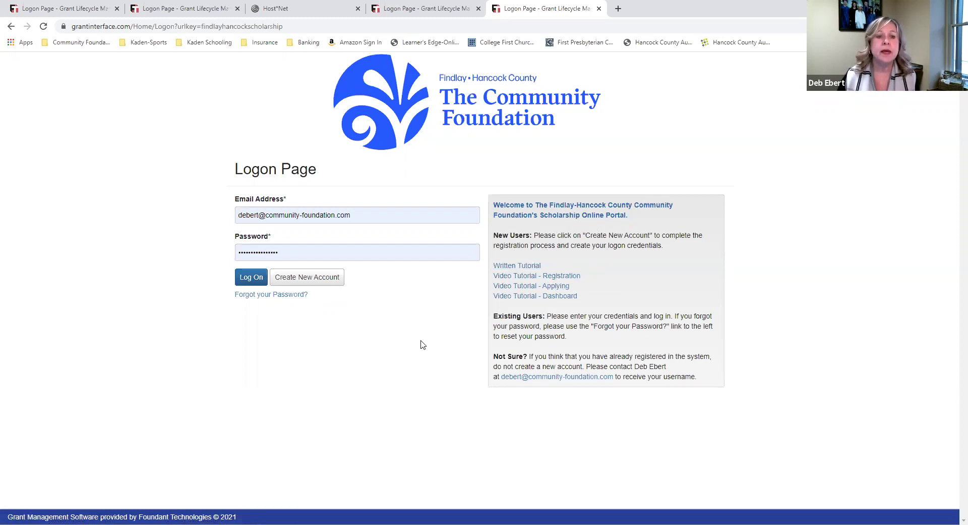
pyautogui.click(448, 10)
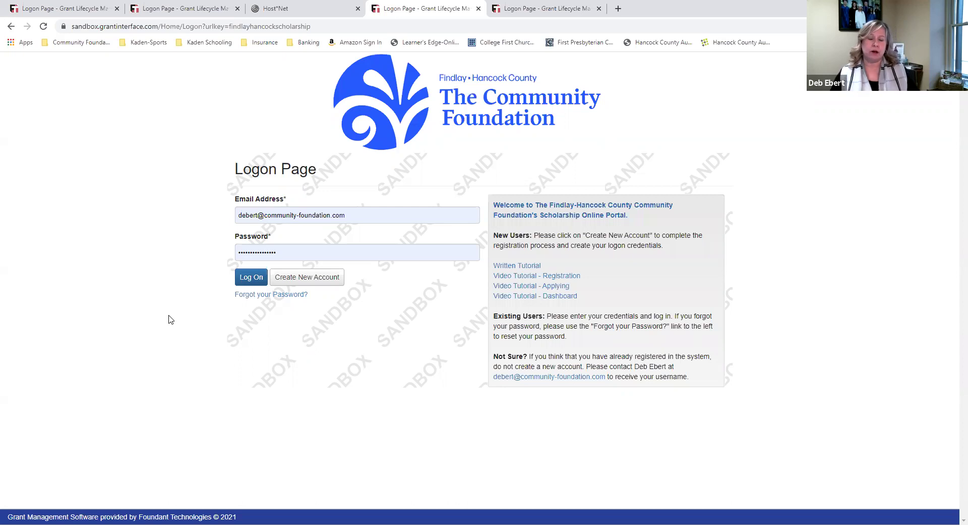
pyautogui.click(320, 280)
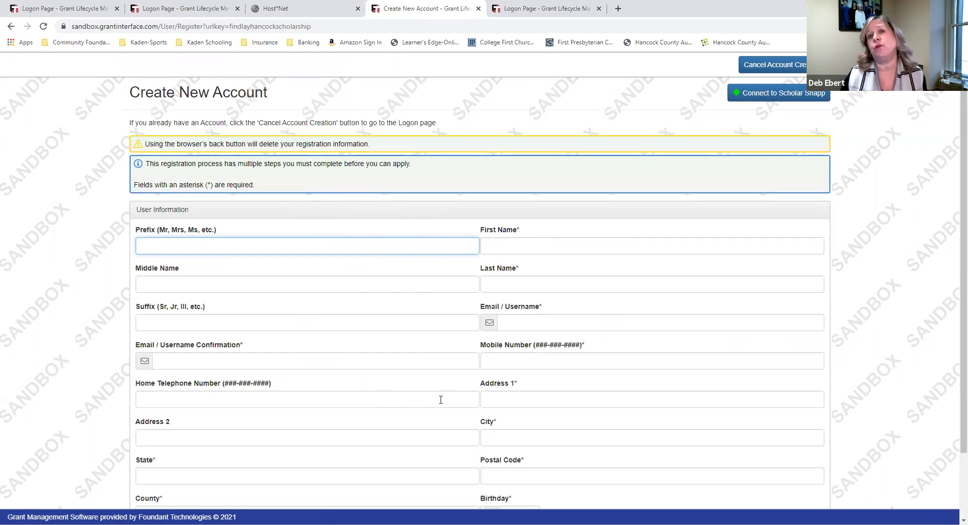
# Enter the applicant's first and last name, plus the e-mail username and its confirmation
pyautogui.click(527, 245)
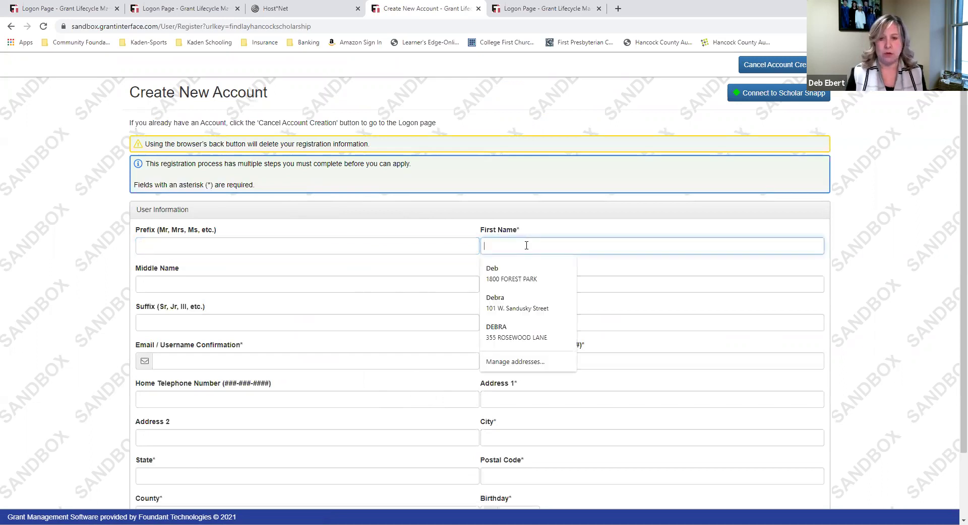
pyautogui.write('Stephen')
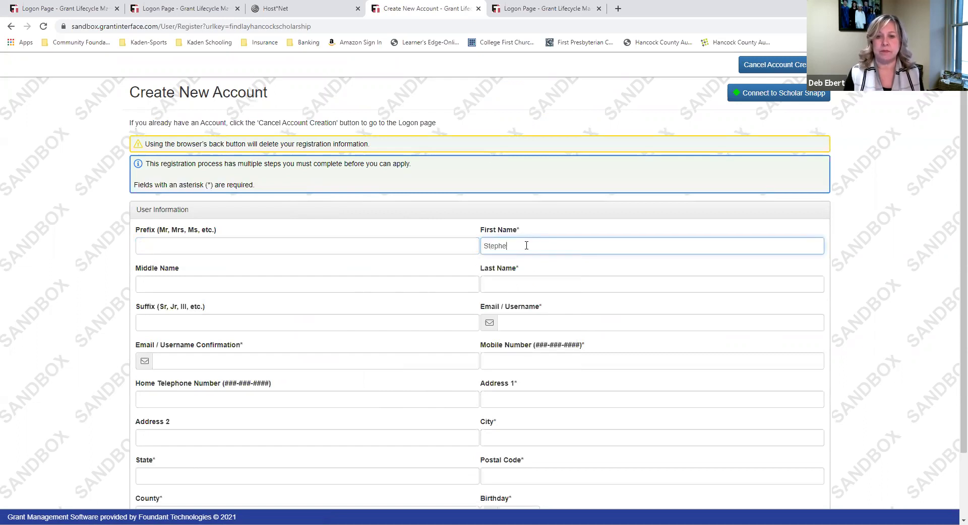
pyautogui.press('Tab')
pyautogui.press('Tab')
pyautogui.write('Scholar')
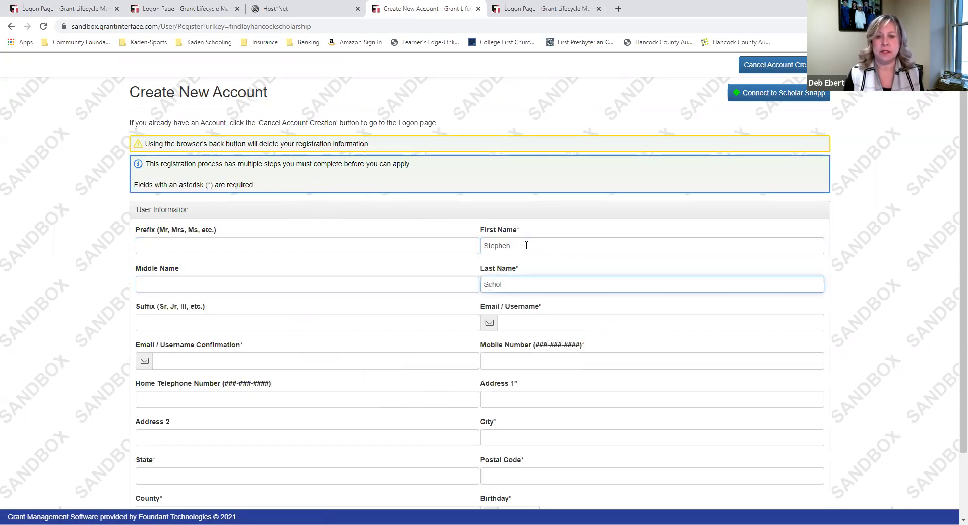
pyautogui.click(532, 327)
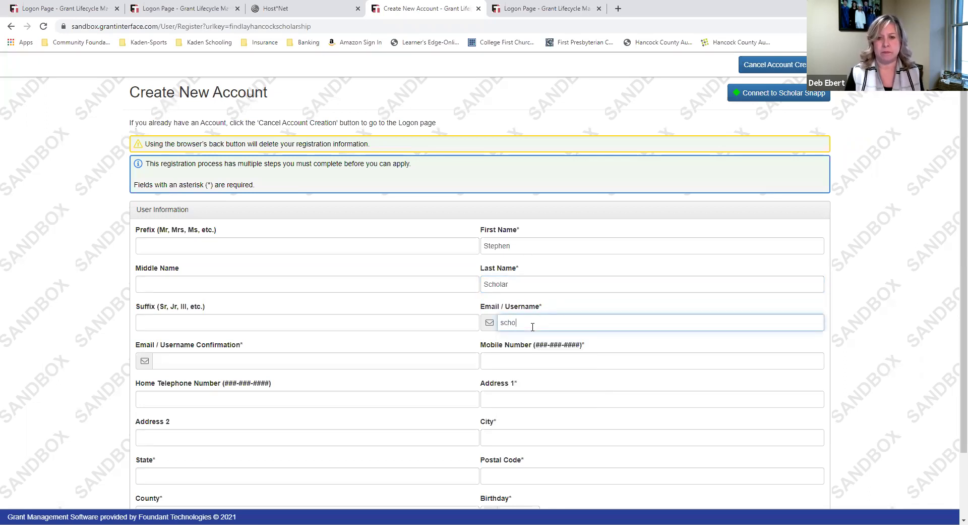
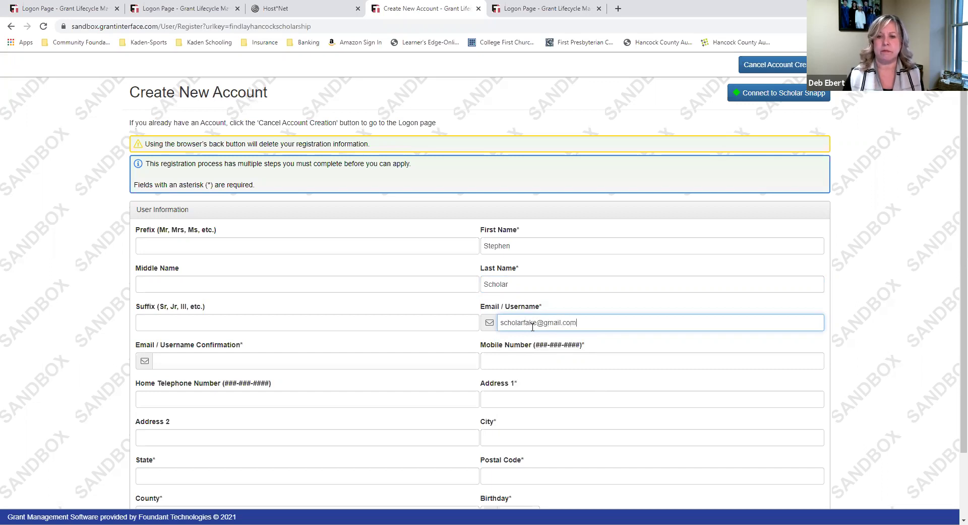
pyautogui.click(439, 364)
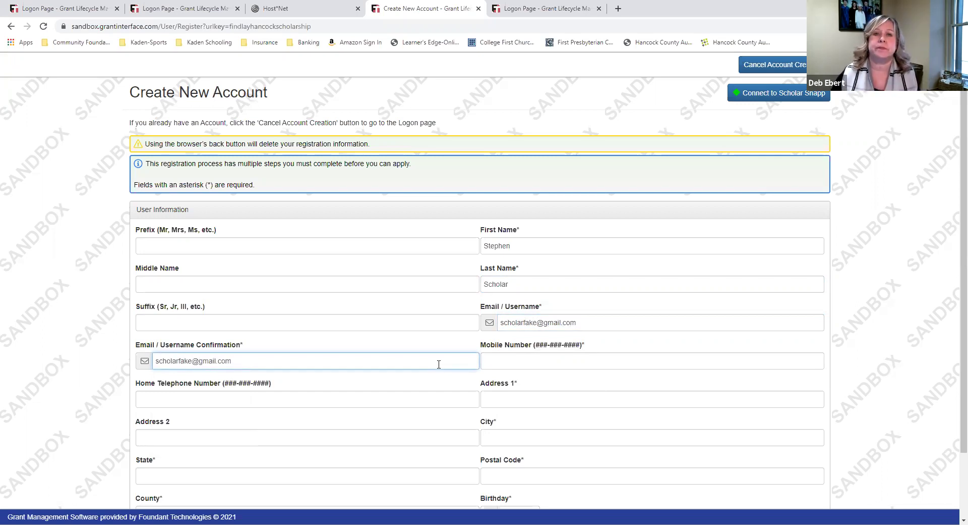
pyautogui.click(677, 323)
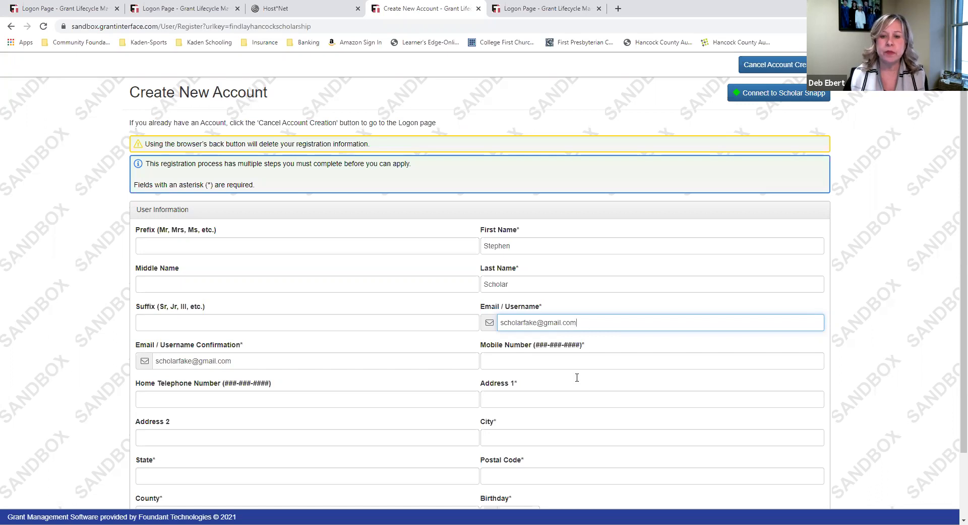
# Enter the applicant's mobile number, street address, city, state and postal code
pyautogui.scroll(-2, 575, 376)
pyautogui.click(526, 288)
pyautogui.write('123-456-7890')
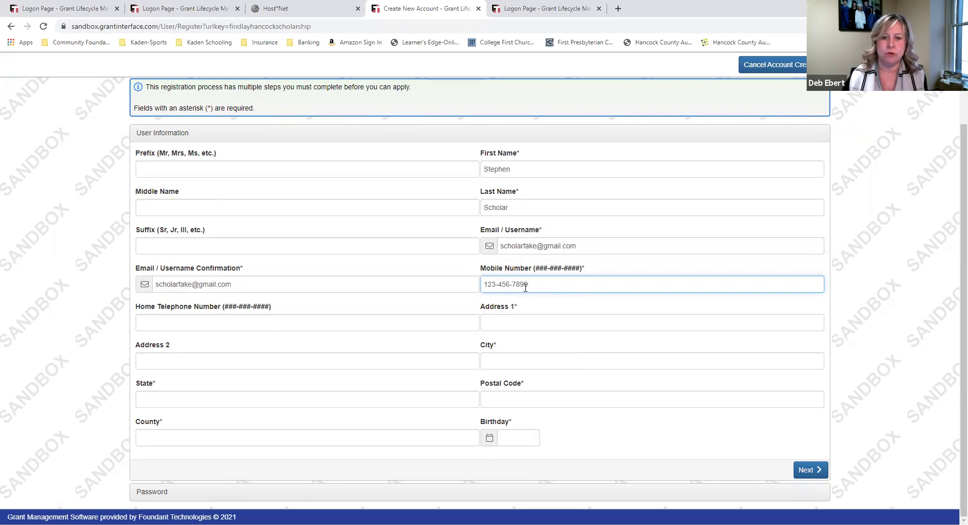
pyautogui.click(526, 318)
pyautogui.write('123')
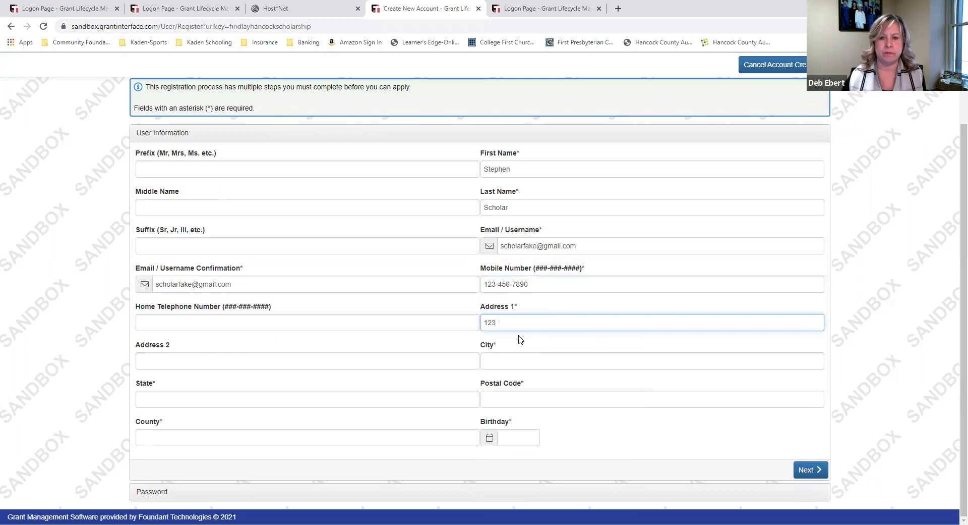
pyautogui.write(' Main S')
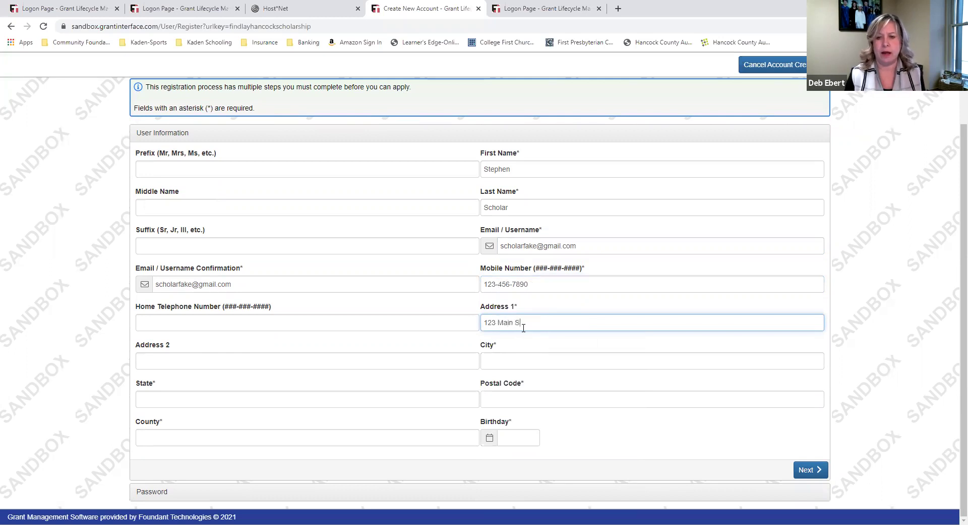
pyautogui.write('treet')
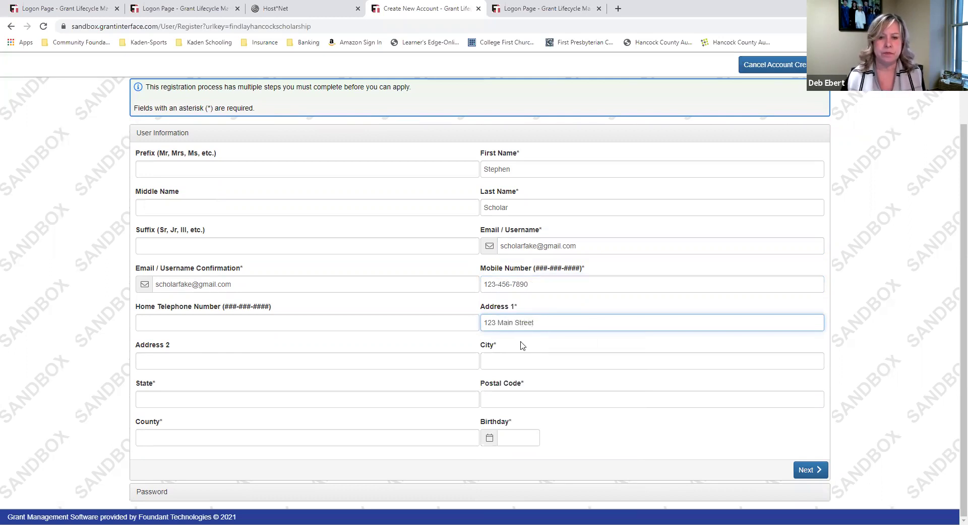
pyautogui.click(517, 357)
pyautogui.write('Findlay')
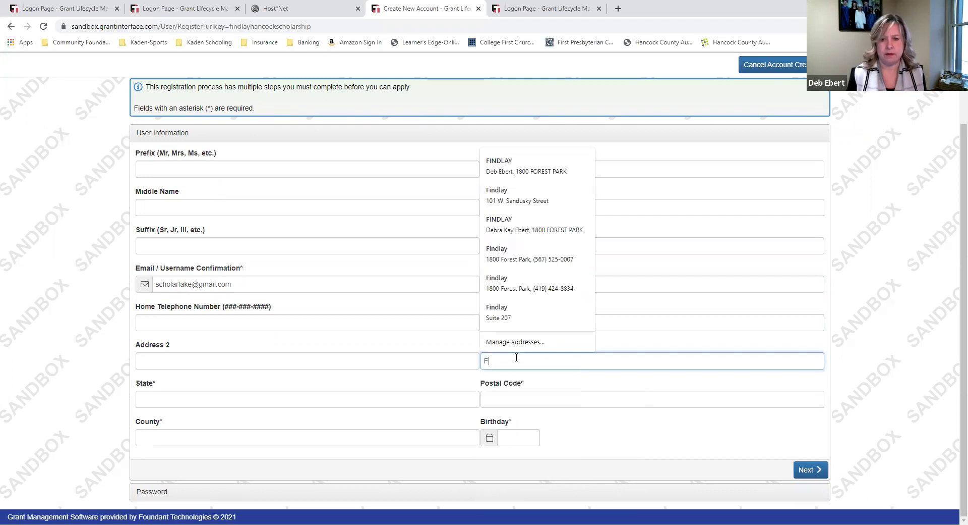
pyautogui.click(432, 400)
pyautogui.write('OH')
pyautogui.click(527, 397)
pyautogui.write('45840')
pyautogui.click(418, 441)
pyautogui.write('Hancock')
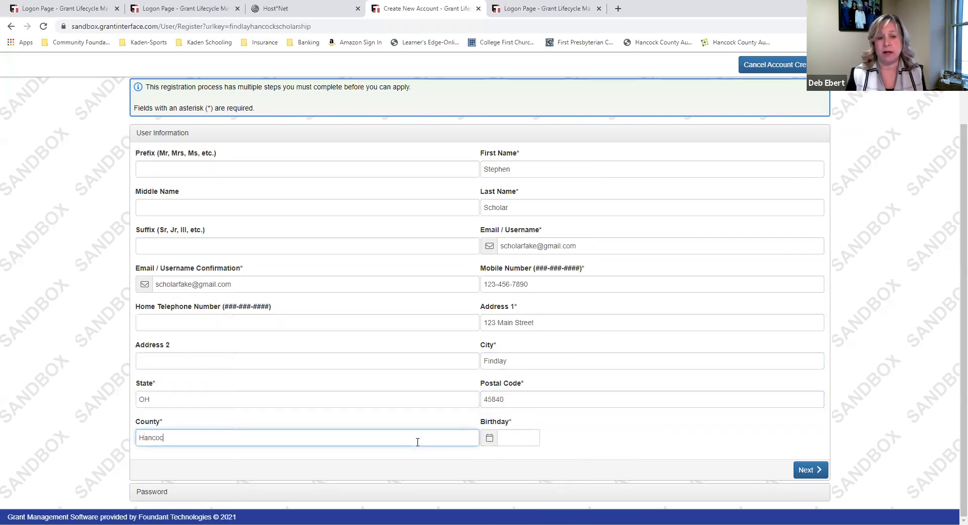
pyautogui.click(508, 438)
pyautogui.write('10/01/2002')
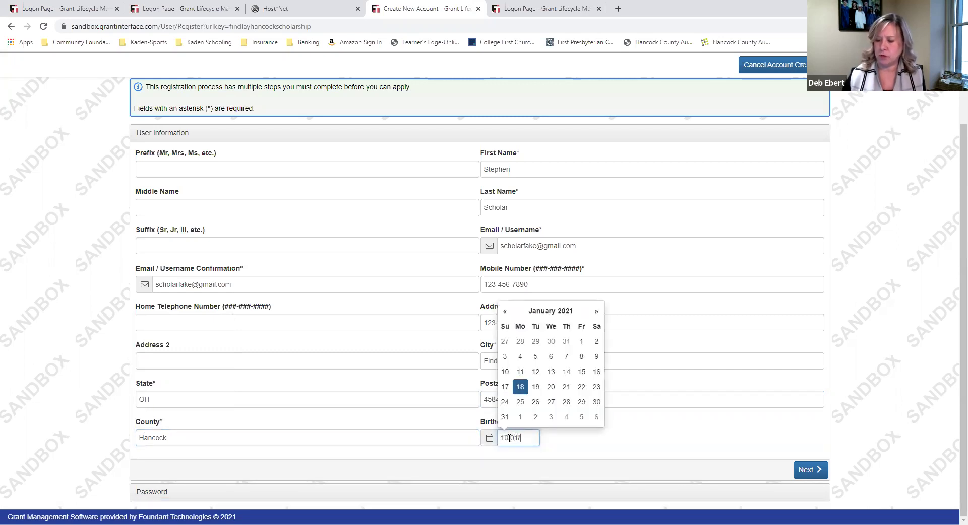
pyautogui.click(721, 450)
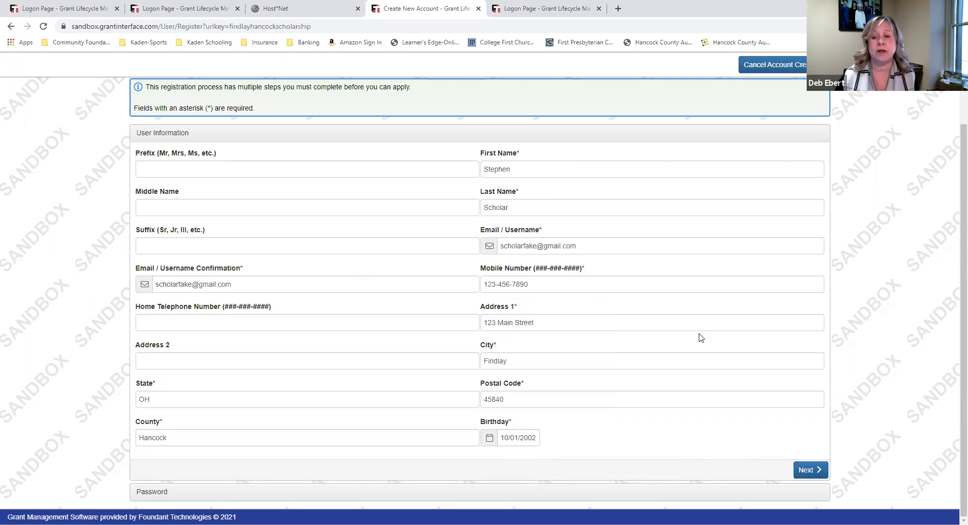
pyautogui.click(810, 470)
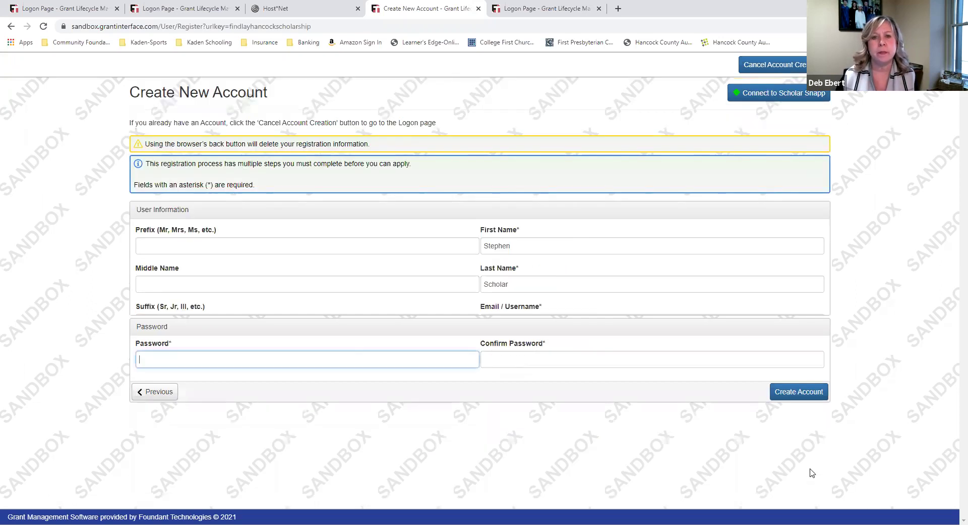
# Enter the account password in both password fields and create the account
pyautogui.click(281, 288)
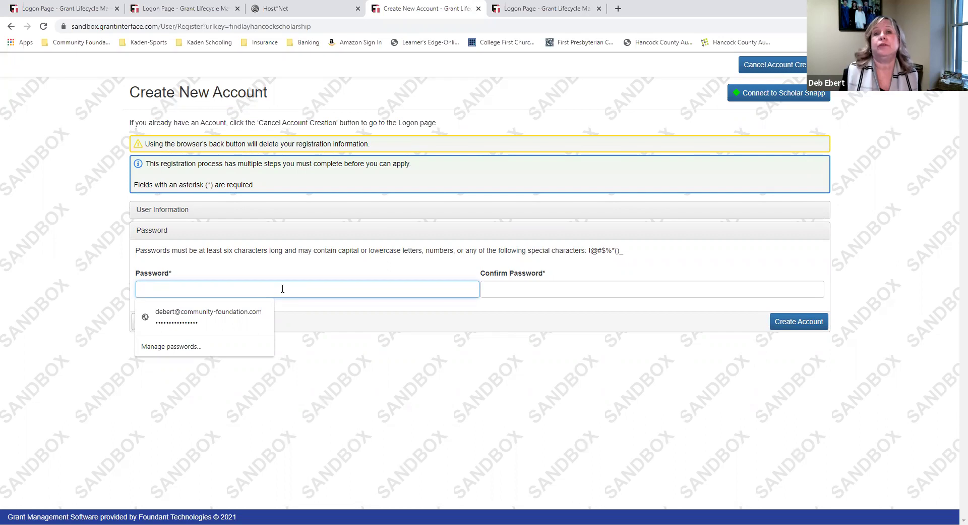
pyautogui.click(293, 388)
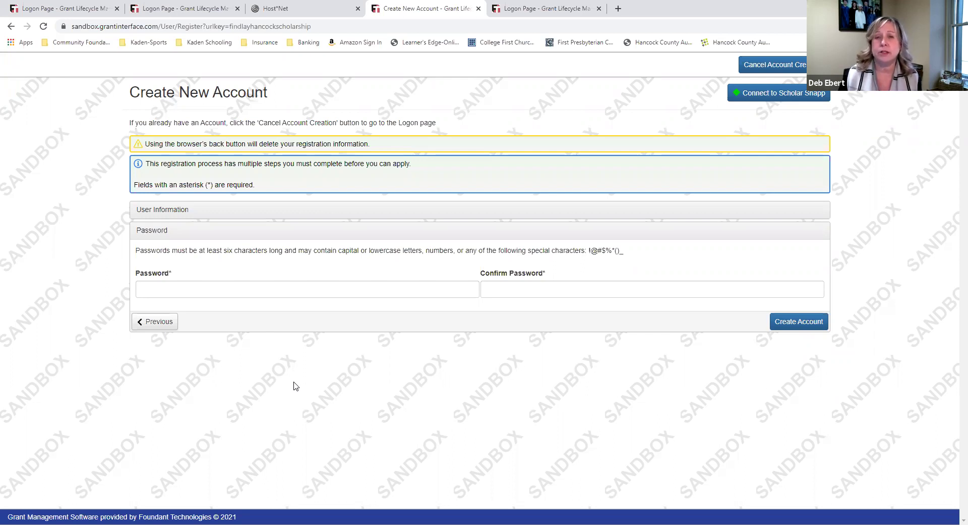
pyautogui.click(325, 289)
pyautogui.write('passwor')
pyautogui.press('Tab')
pyautogui.write('p')
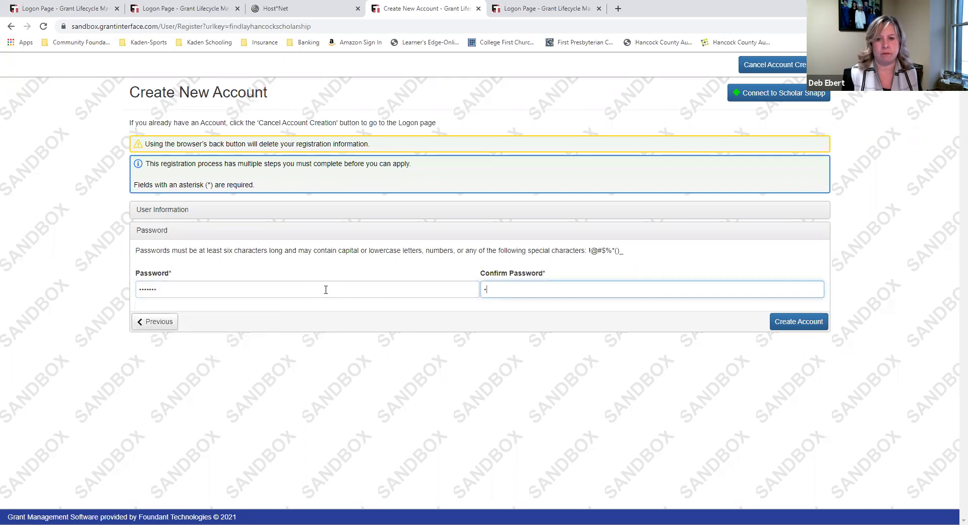
pyautogui.write('as')
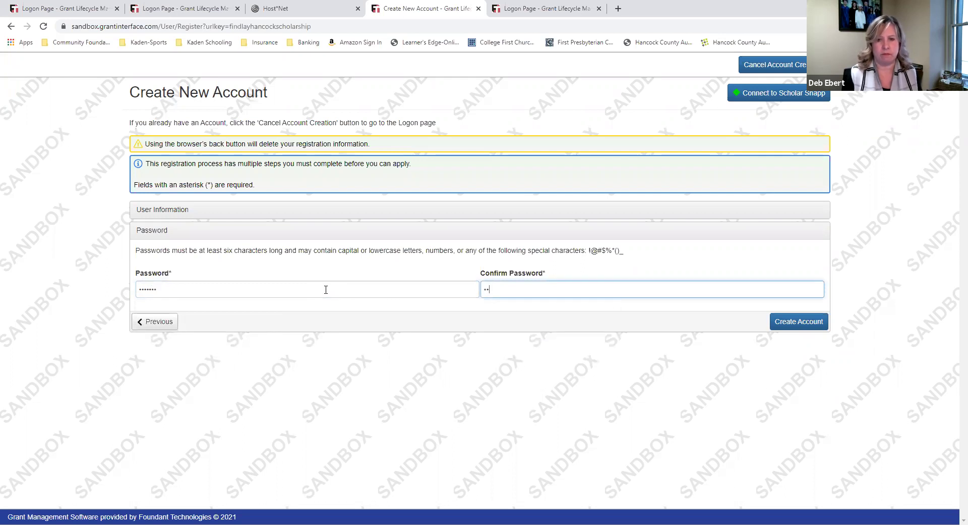
pyautogui.write('swor')
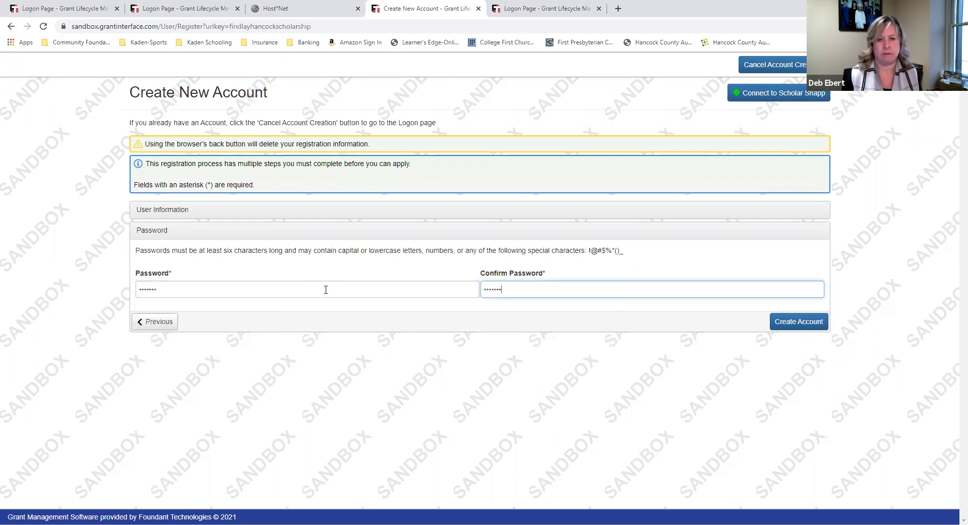
pyautogui.click(791, 322)
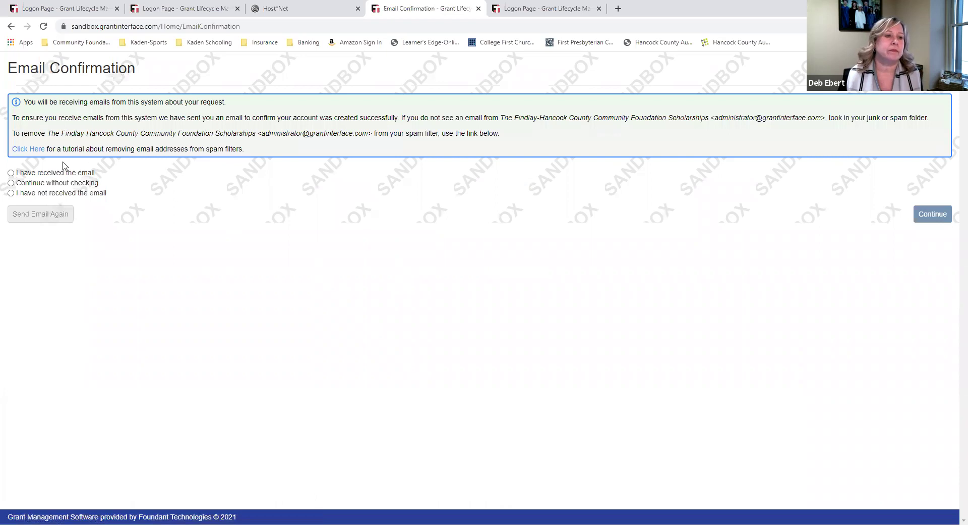
# Confirm the e-mail was received and begin the Scholarships 2020 application
pyautogui.click(11, 174)
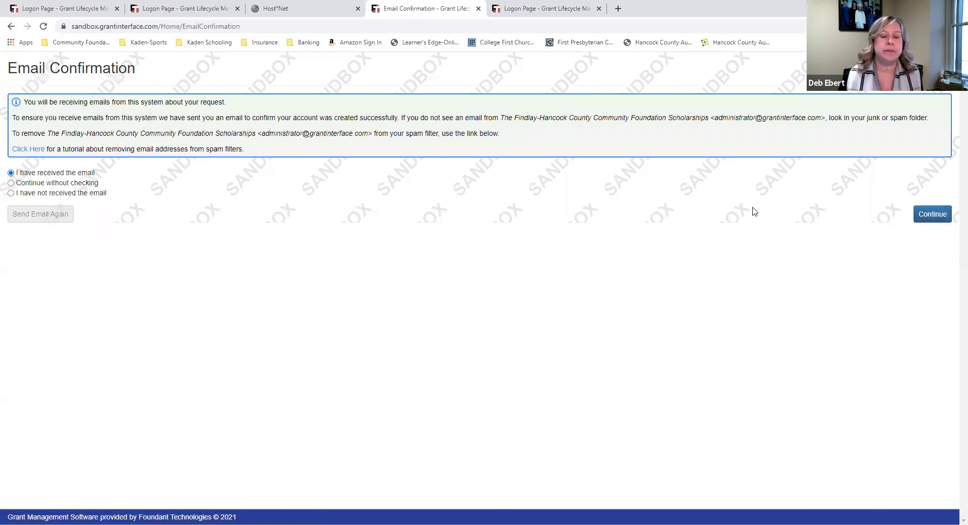
pyautogui.click(926, 220)
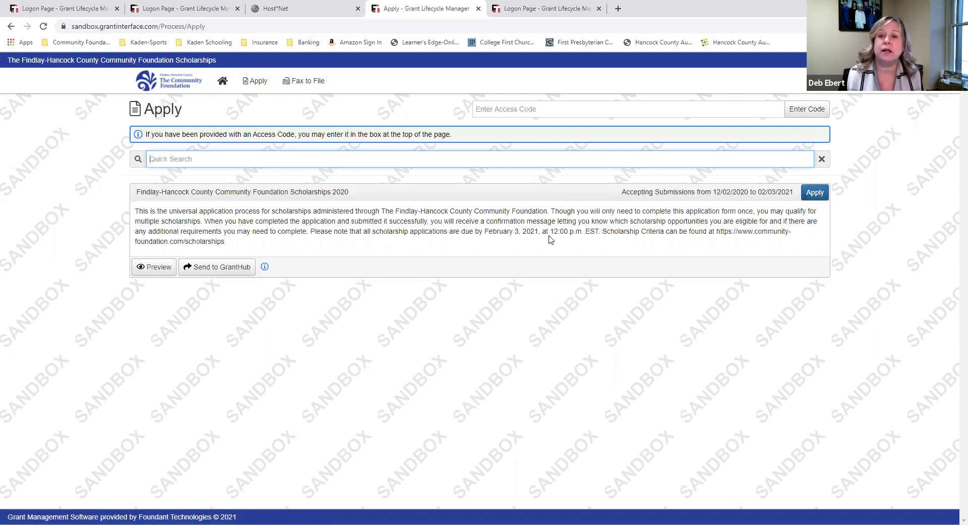
pyautogui.click(811, 194)
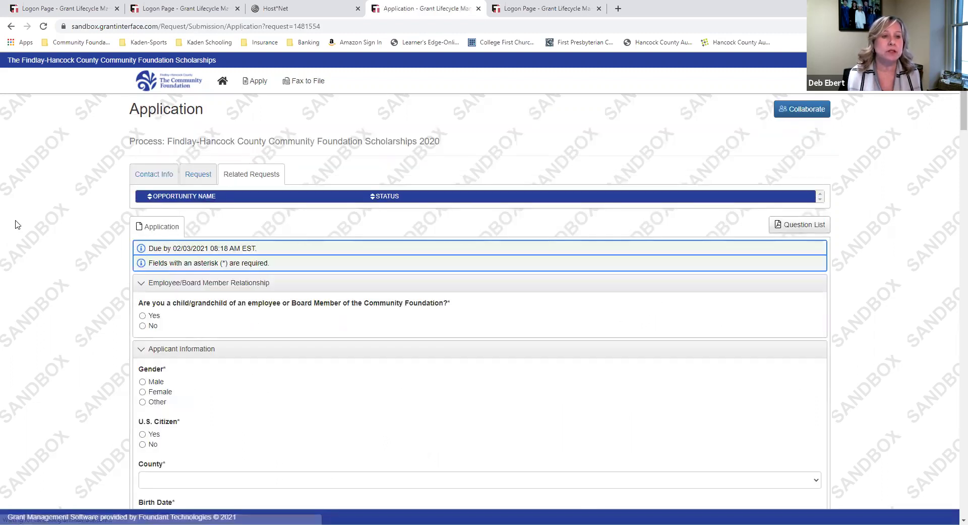
# On Contact Info, answer No for a foundation relative, Male, U.S. citizen Yes, and Hancock County
pyautogui.click(150, 178)
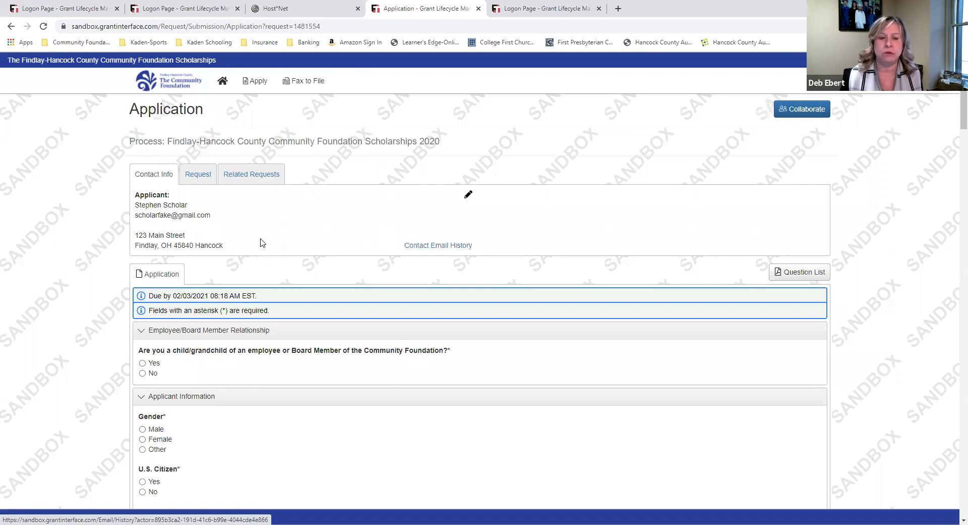
pyautogui.scroll(-3, 25, 282)
pyautogui.scroll(-1, 23, 280)
pyautogui.scroll(1, 22, 281)
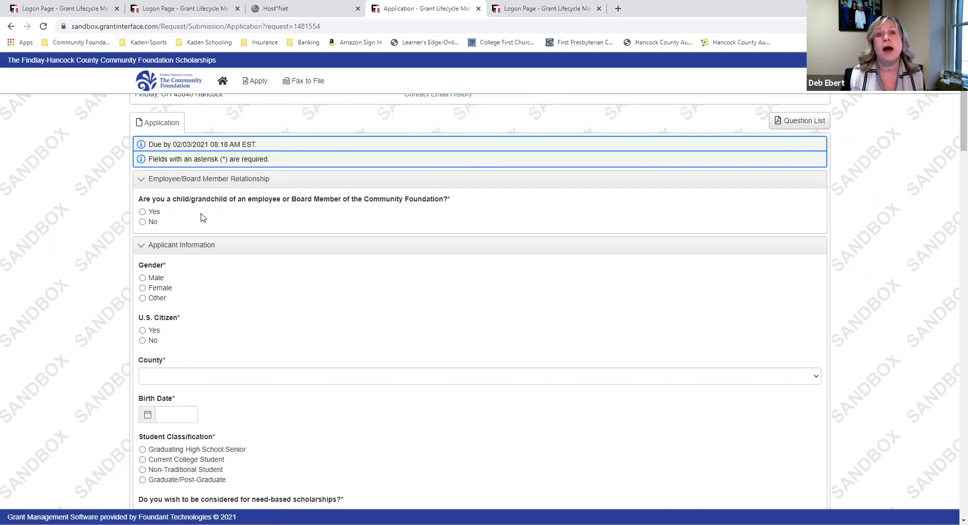
pyautogui.click(143, 222)
pyautogui.scroll(-2, 179, 242)
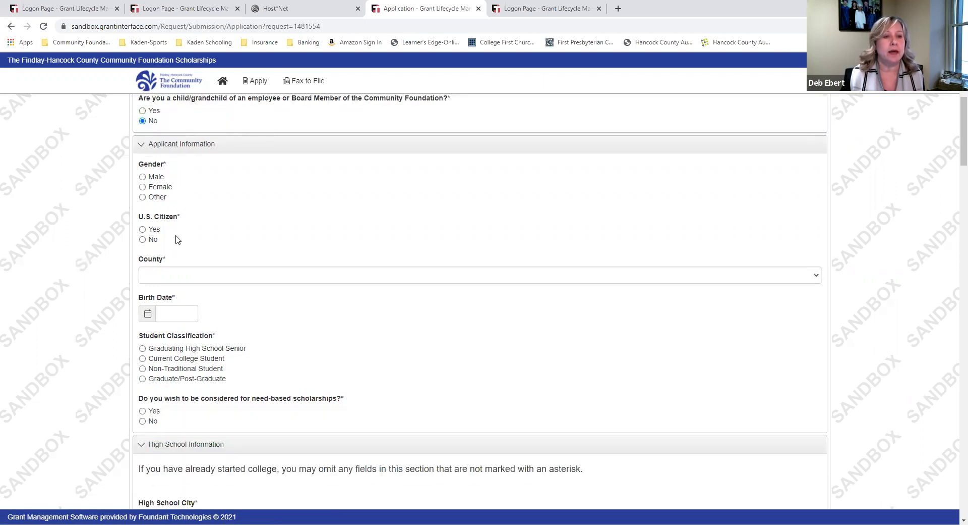
pyautogui.click(143, 177)
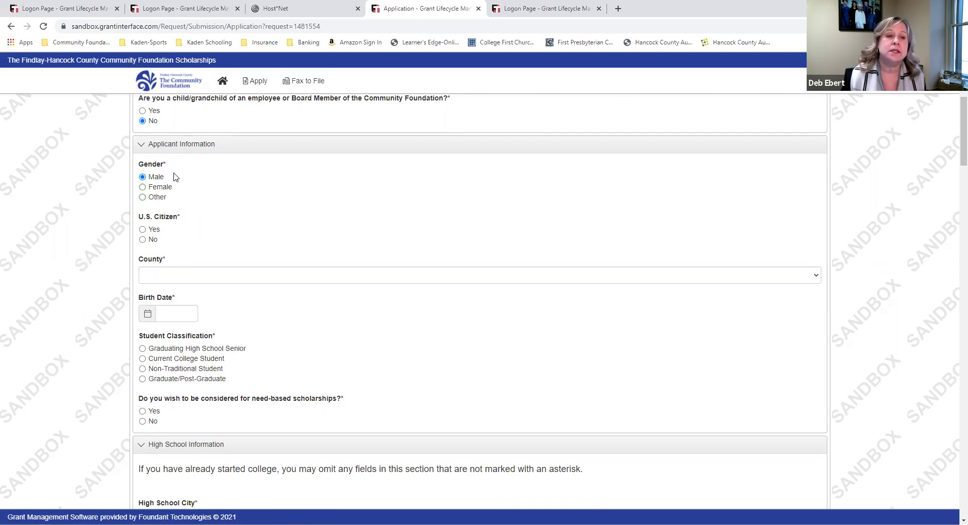
pyautogui.click(143, 229)
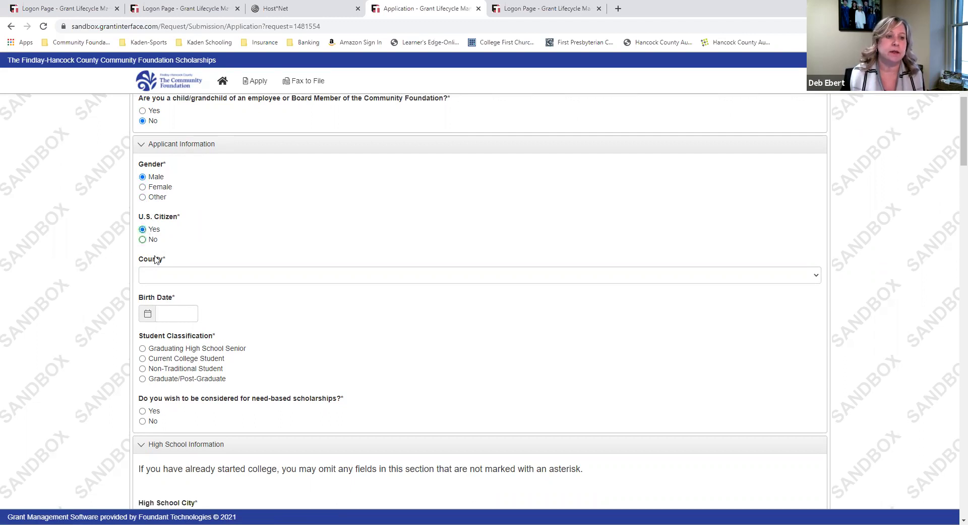
pyautogui.click(193, 281)
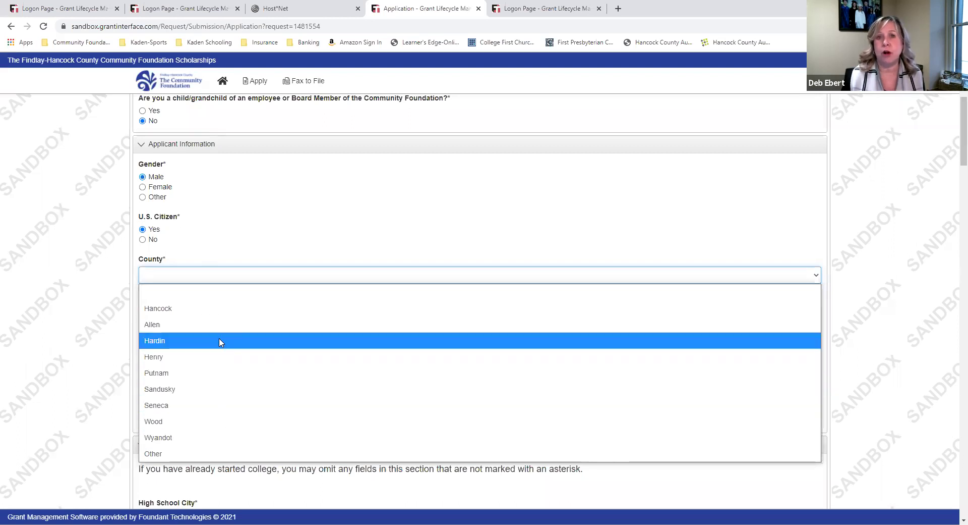
pyautogui.click(192, 309)
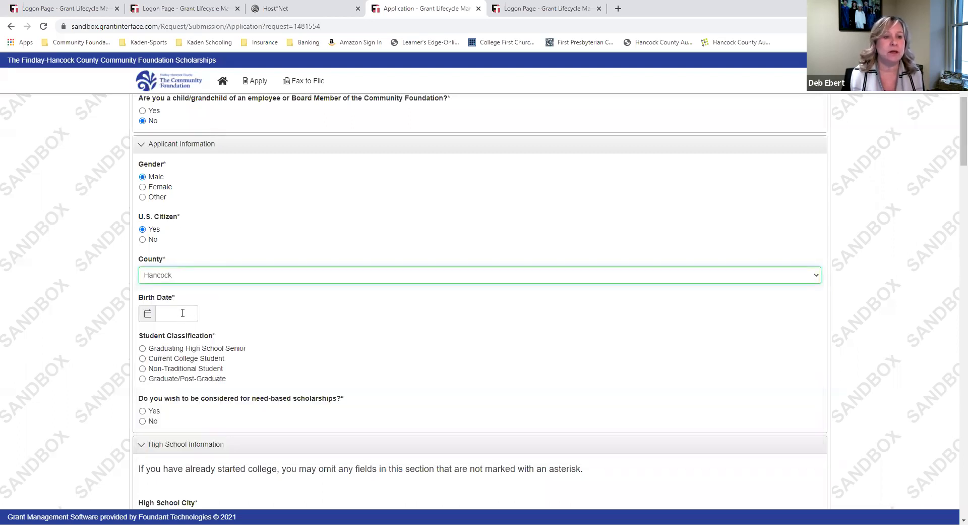
pyautogui.click(182, 309)
pyautogui.write('10/')
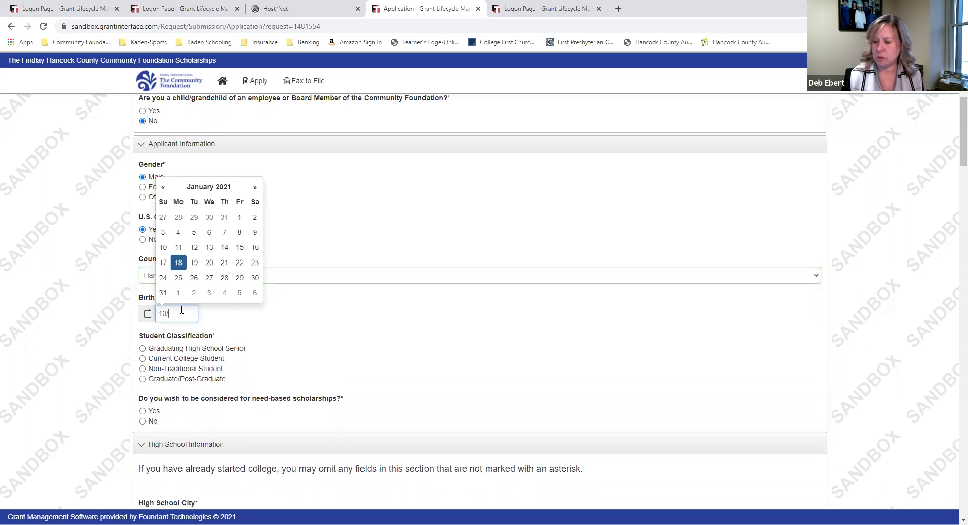
pyautogui.write('01/2022')
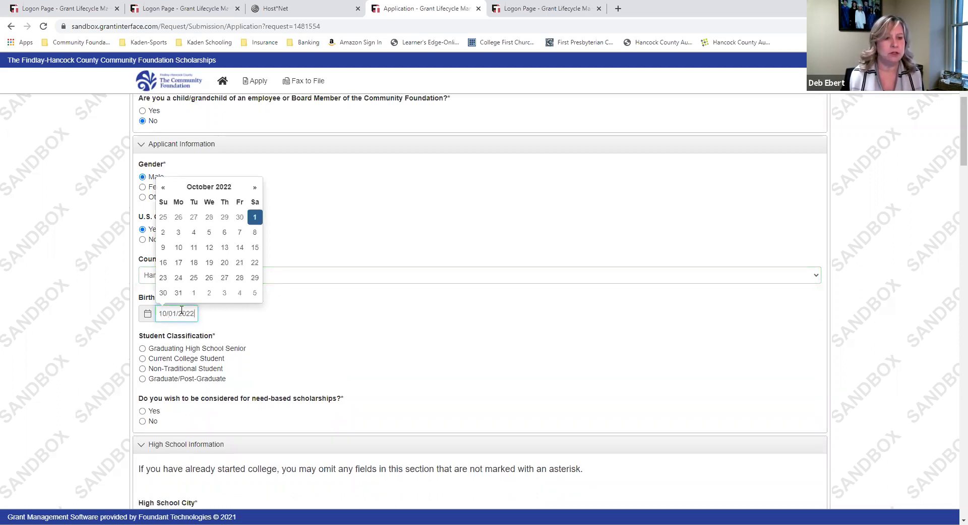
pyautogui.press('BackSpace')
pyautogui.press('BackSpace')
pyautogui.write('02')
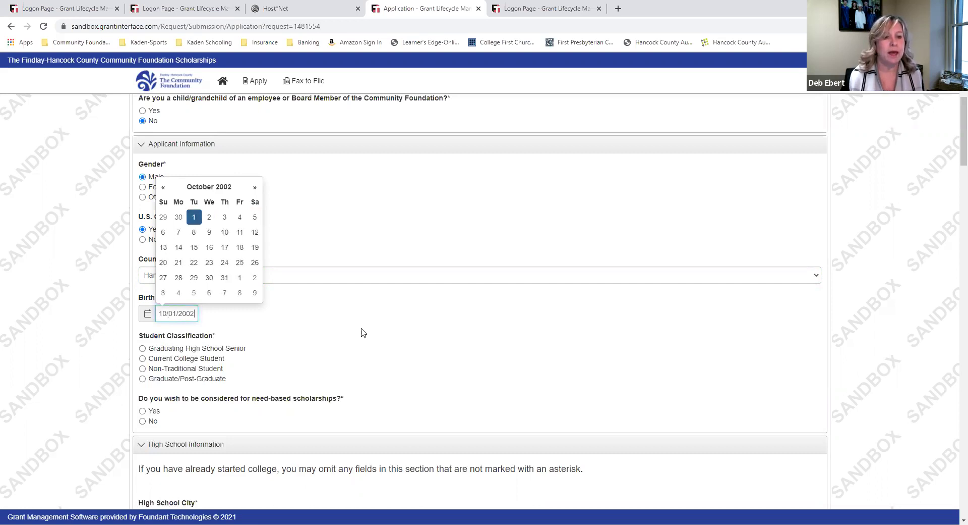
pyautogui.click(387, 335)
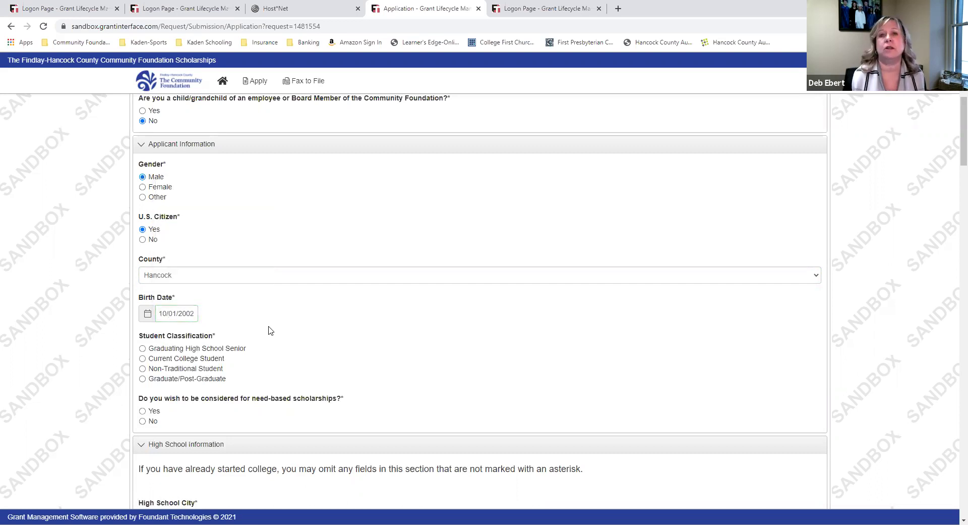
pyautogui.scroll(-1, 270, 331)
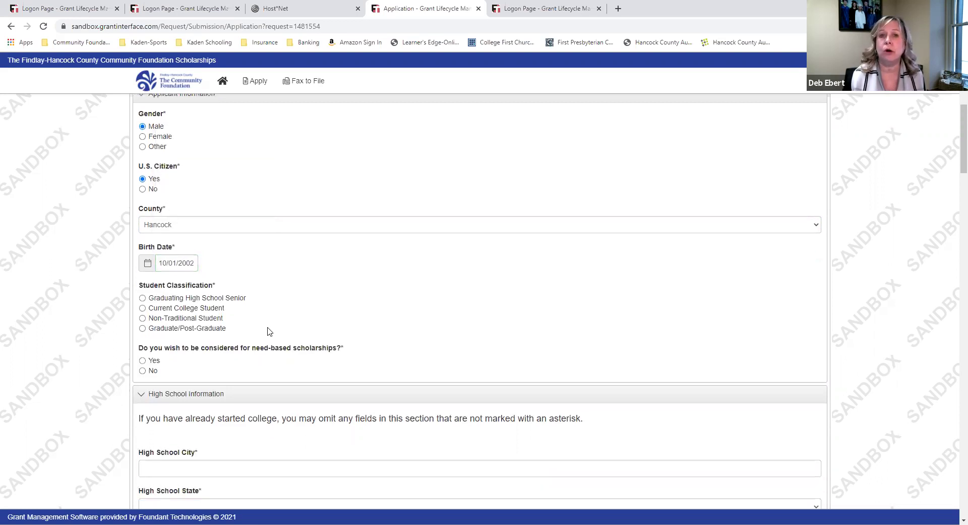
pyautogui.click(144, 299)
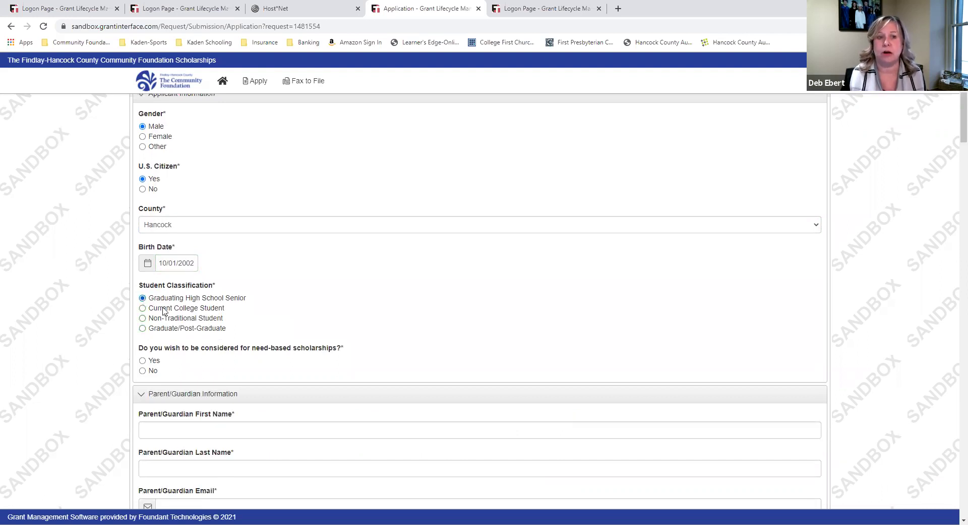
pyautogui.scroll(-2, 495, 313)
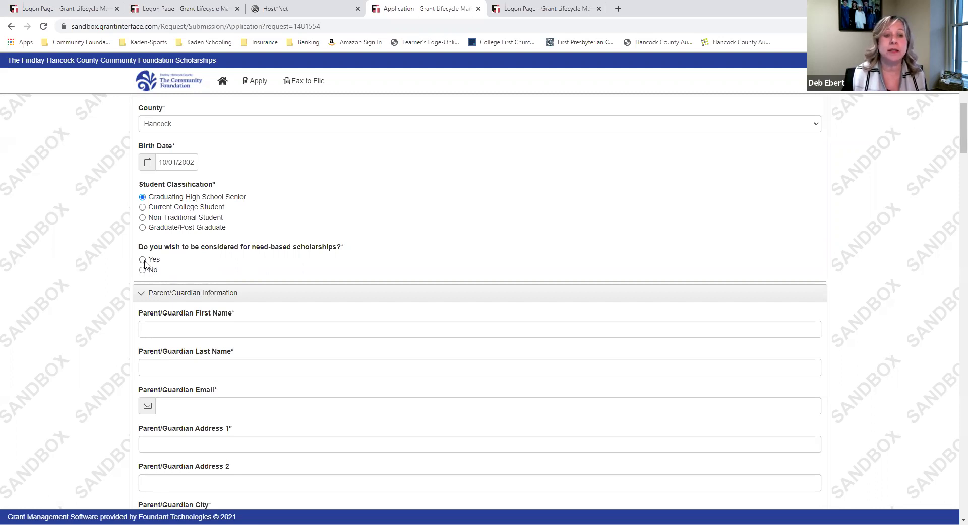
pyautogui.click(143, 260)
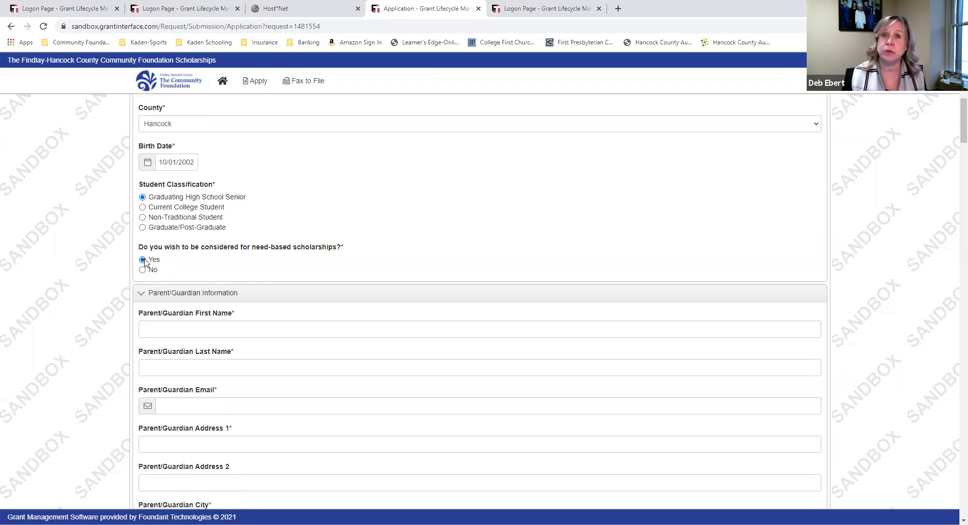
# Enter the parent/guardian's first name, last name and e-mail address
pyautogui.scroll(-4, 255, 277)
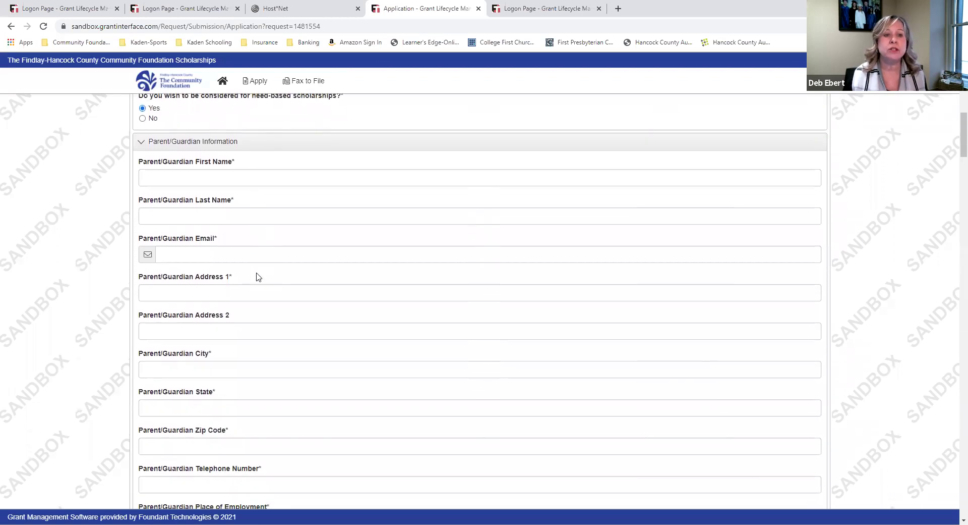
pyautogui.click(222, 127)
pyautogui.write('Mommy')
pyautogui.press('Tab')
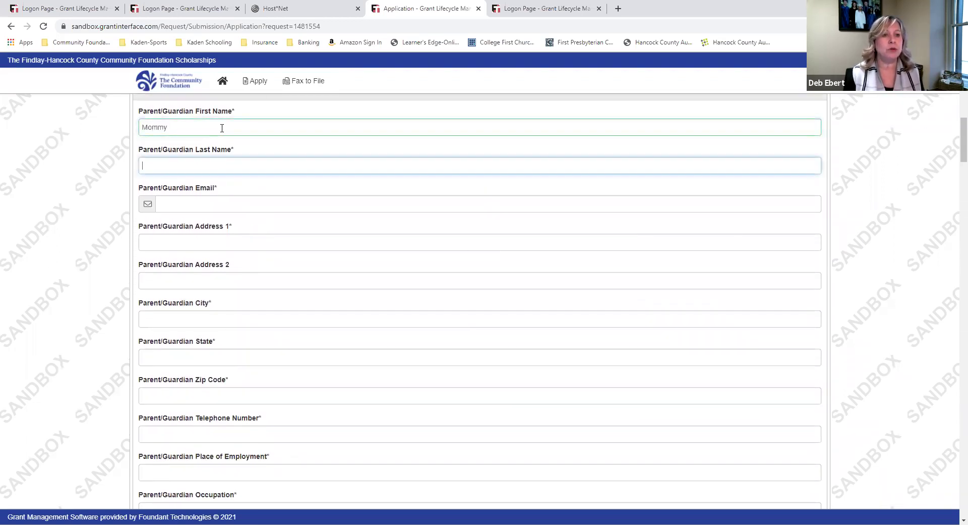
pyautogui.write('Scholar')
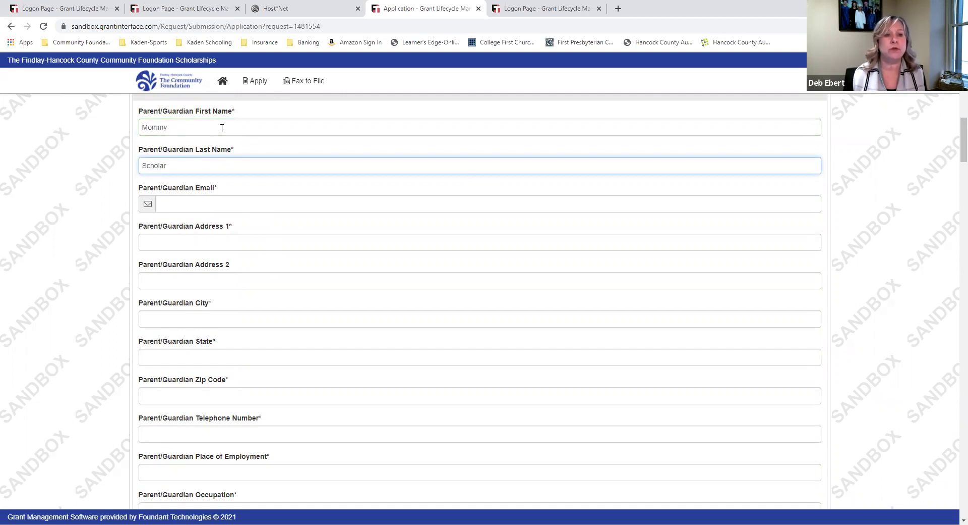
pyautogui.click(207, 206)
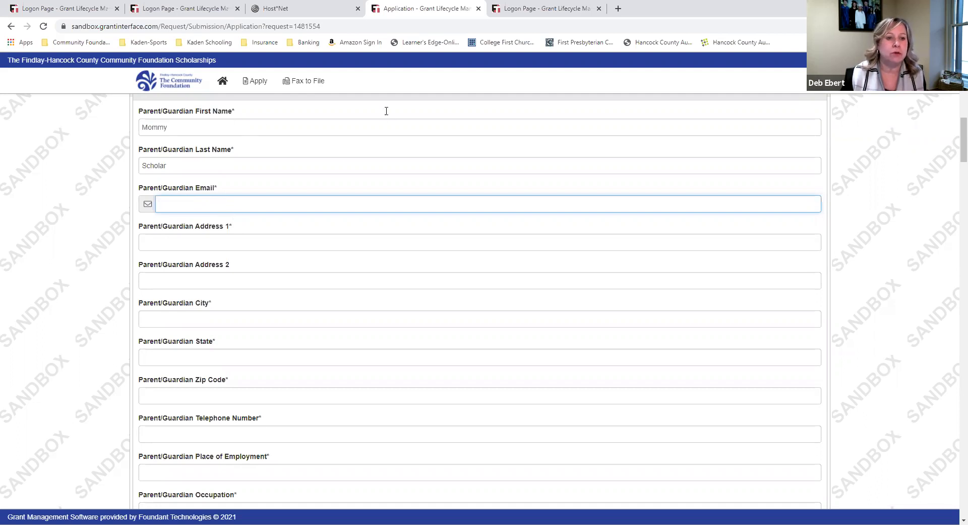
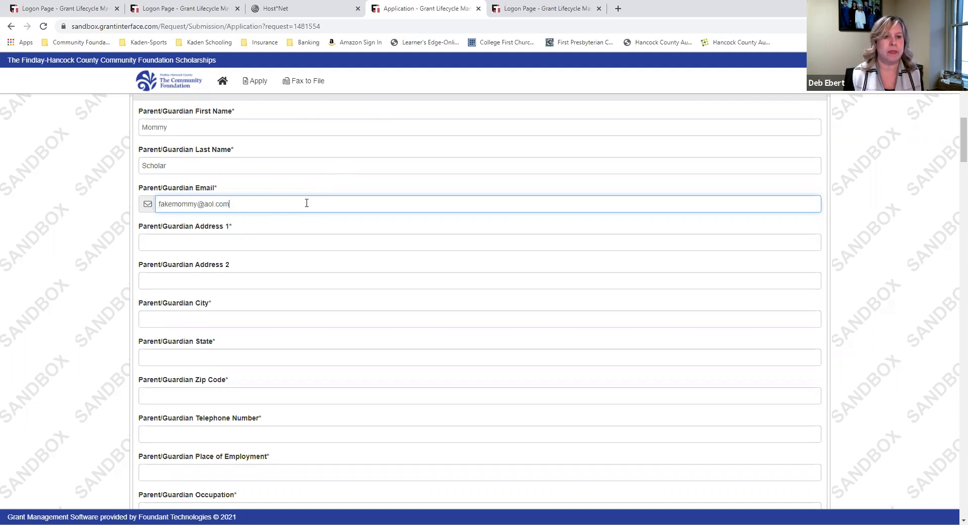
# Fill in the parent/guardian's street address, city, state abbreviation, zip code and telephone number
pyautogui.click(276, 242)
pyautogui.write('12')
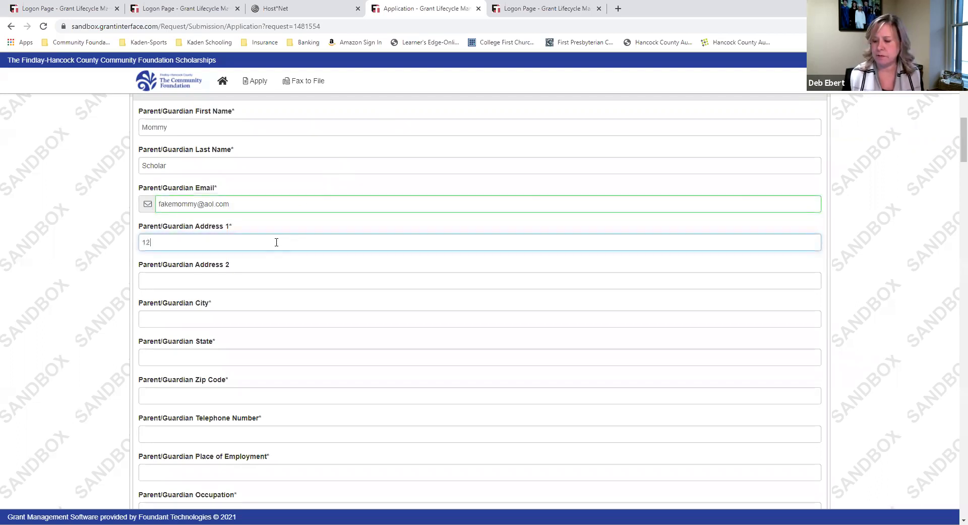
pyautogui.write('3 Main STr')
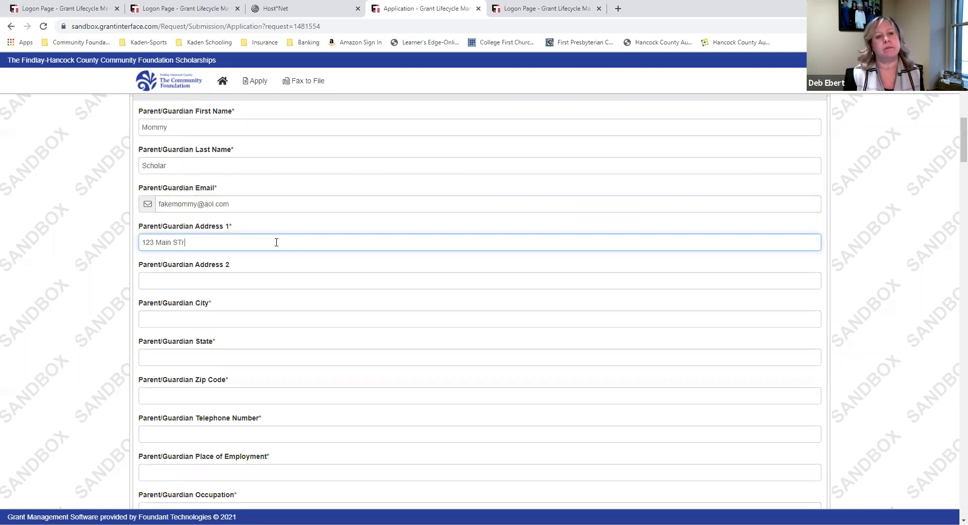
pyautogui.press('BackSpace')
pyautogui.write('treet')
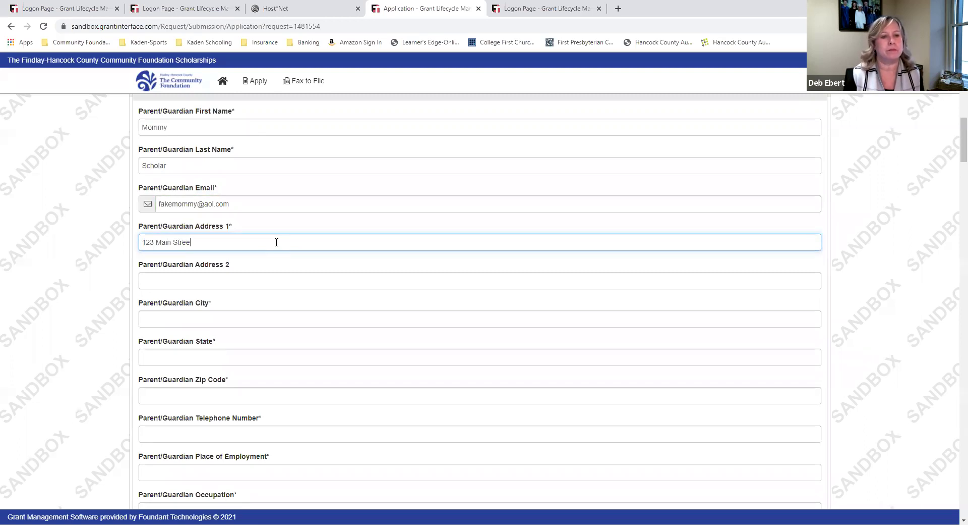
pyautogui.press('Tab')
pyautogui.press('Tab')
pyautogui.write('Findlay')
pyautogui.press('Tab')
pyautogui.write('Ohio')
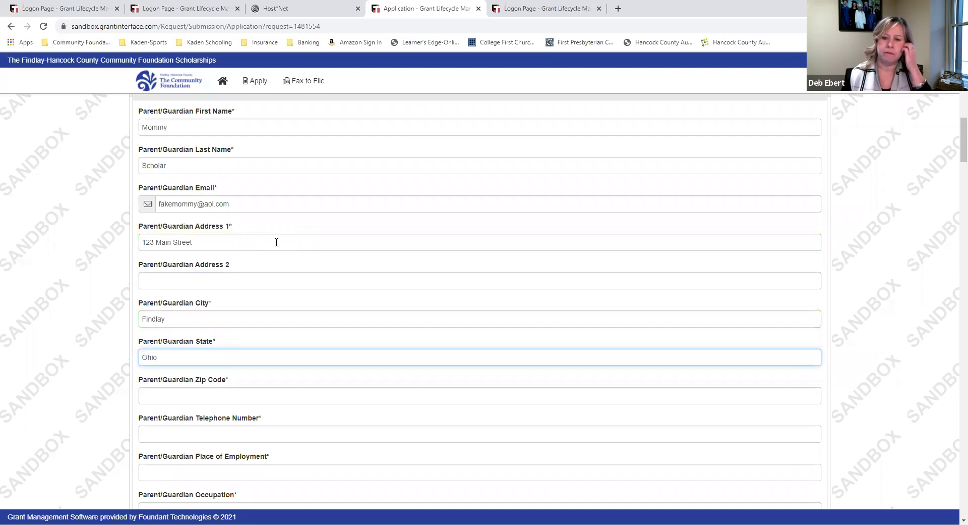
pyautogui.press('BackSpace')
pyautogui.press('BackSpace')
pyautogui.press('BackSpace')
pyautogui.write('H')
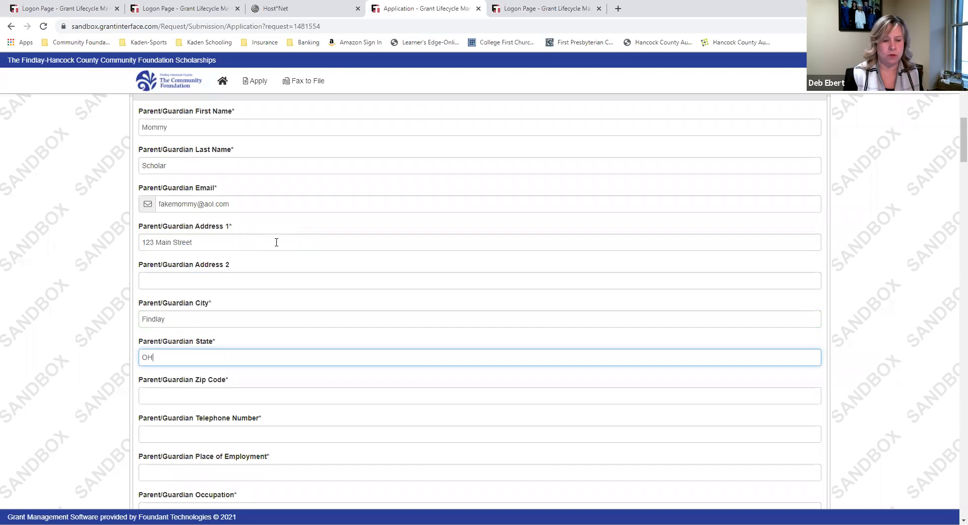
pyautogui.click(222, 400)
pyautogui.write('45840')
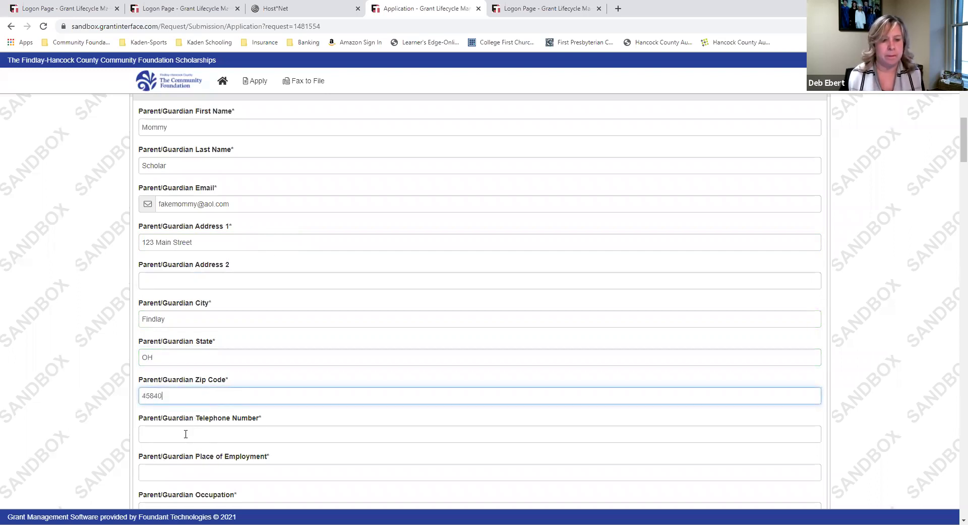
pyautogui.click(186, 433)
pyautogui.write('123-456-7890')
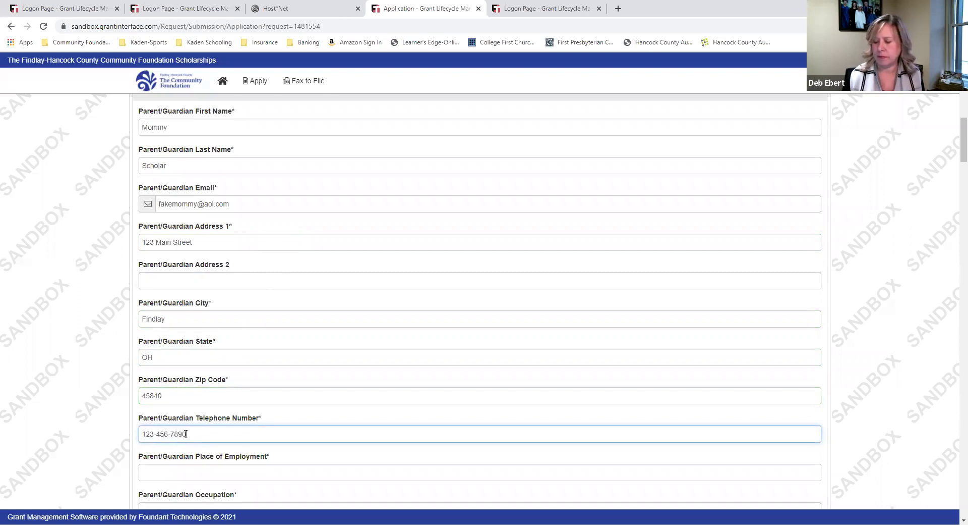
# Enter employer Cooper Tire and occupation Tire Builder, and answer No to a second parent/guardian
pyautogui.scroll(-5, 185, 432)
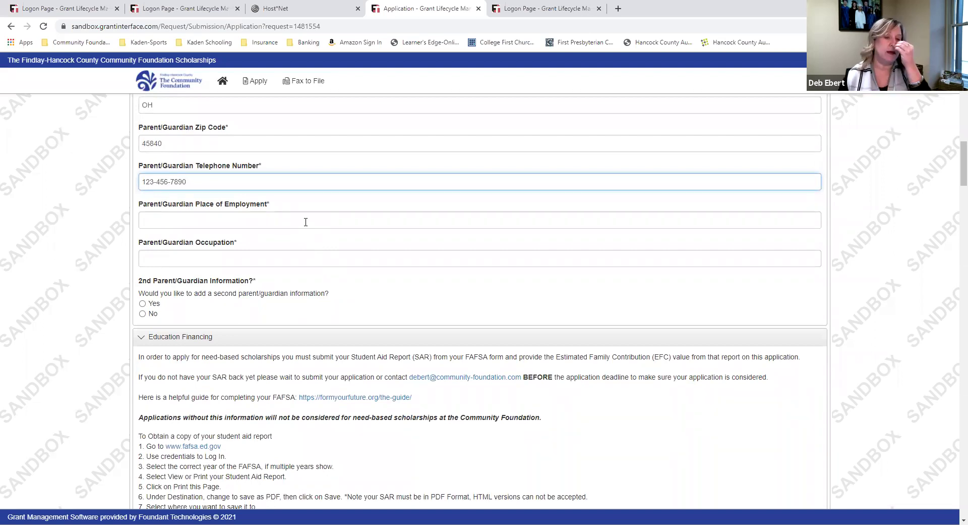
pyautogui.click(305, 222)
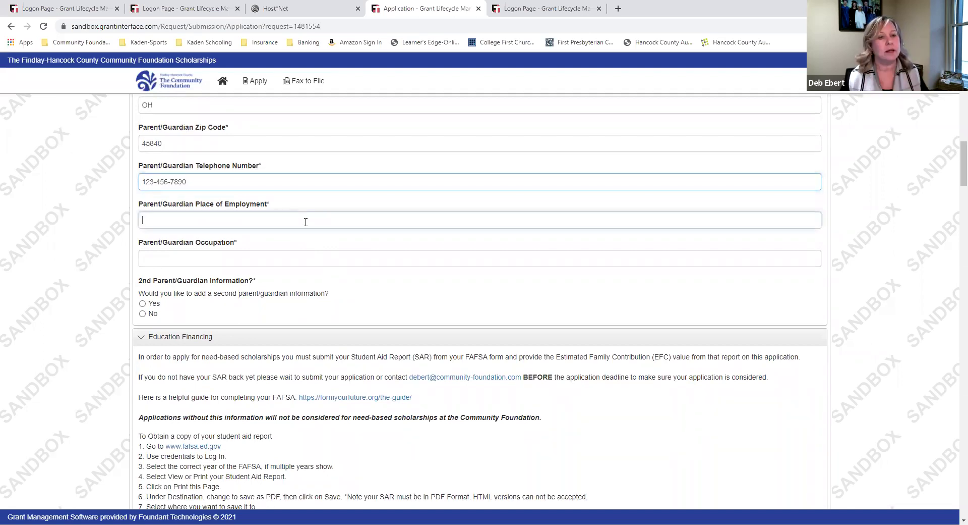
pyautogui.write('Coope')
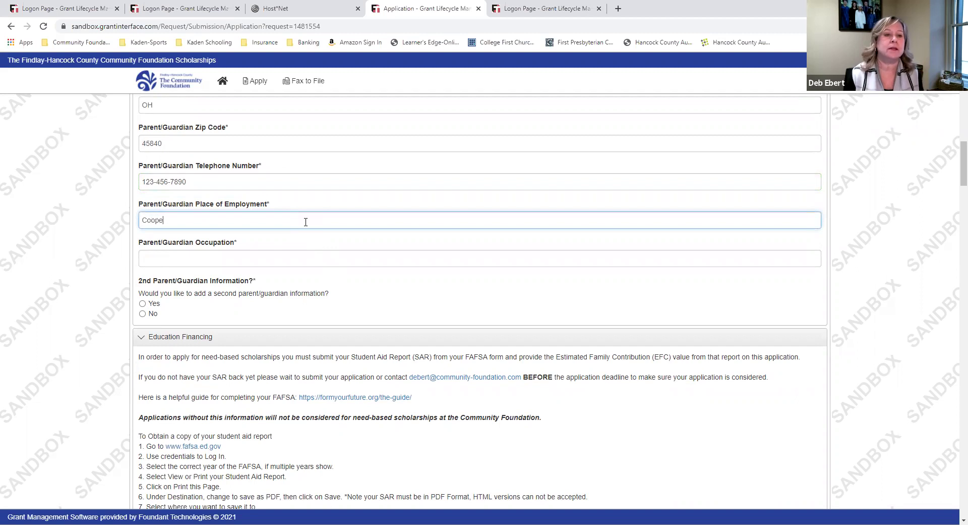
pyautogui.write('r Tire')
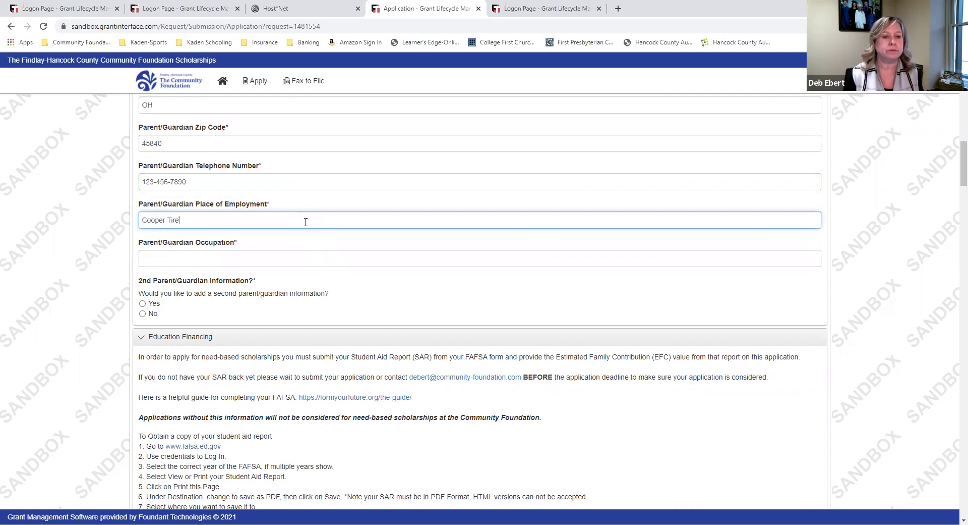
pyautogui.click(289, 255)
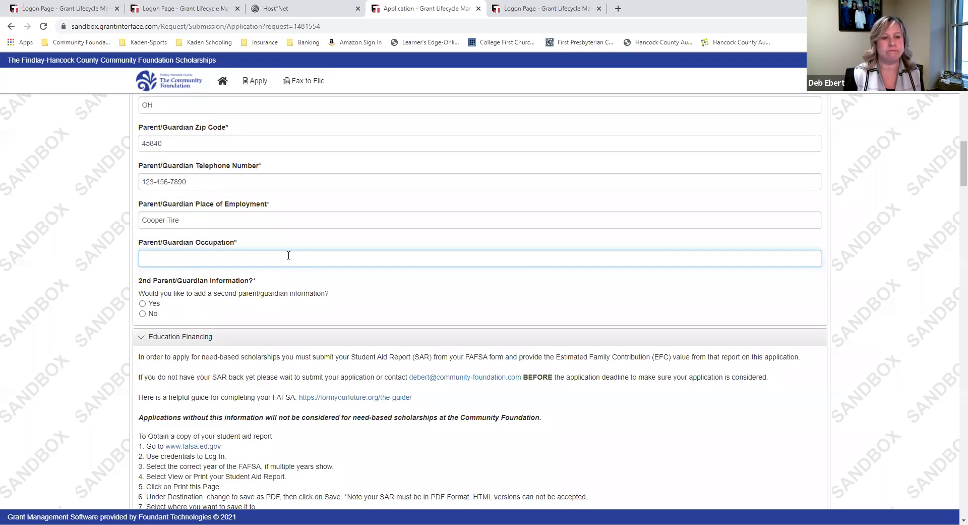
pyautogui.write('Tire Builder')
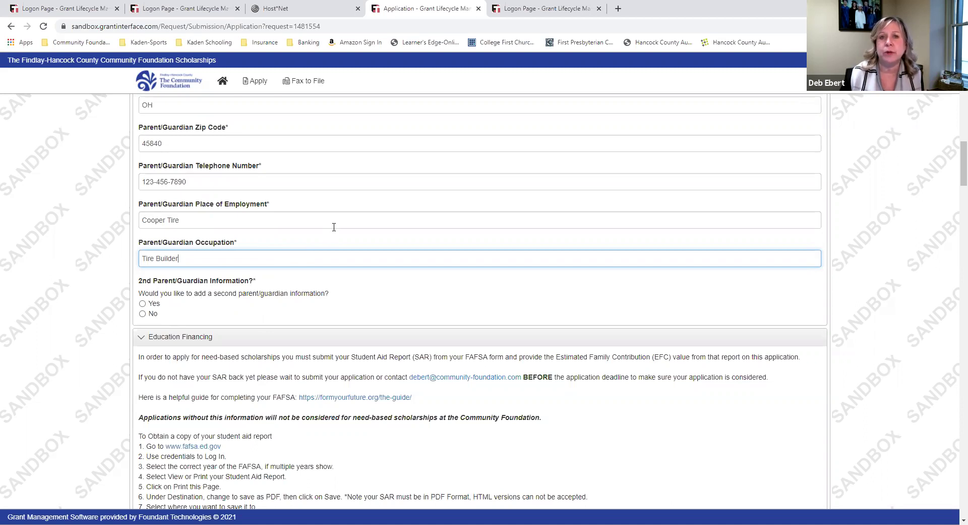
pyautogui.scroll(-3, 334, 226)
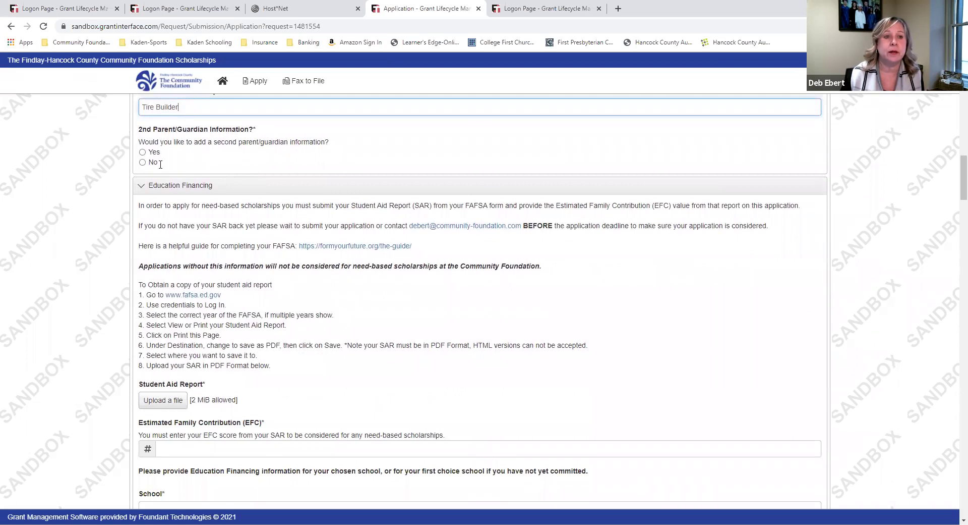
pyautogui.click(143, 163)
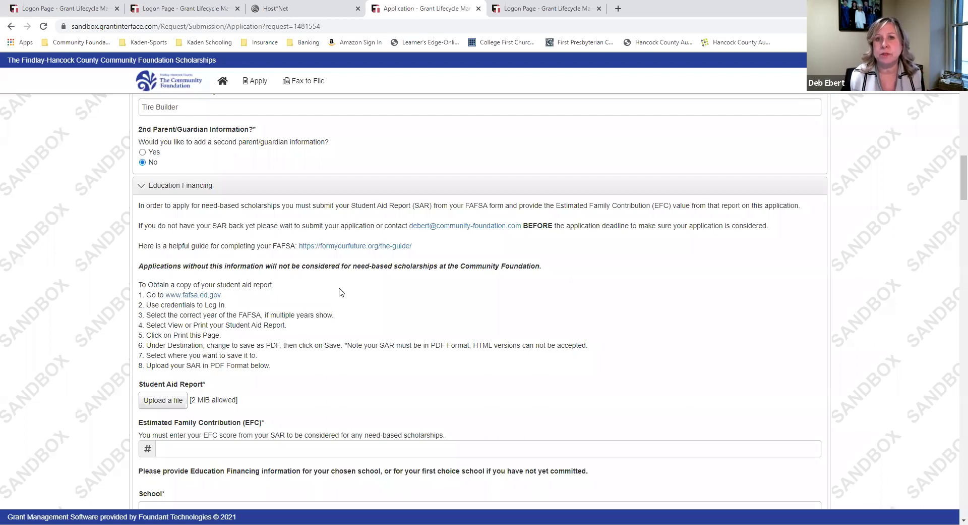
# Upload EvaluationPacket from Downloads as the Student Aid Report
pyautogui.scroll(10, 340, 291)
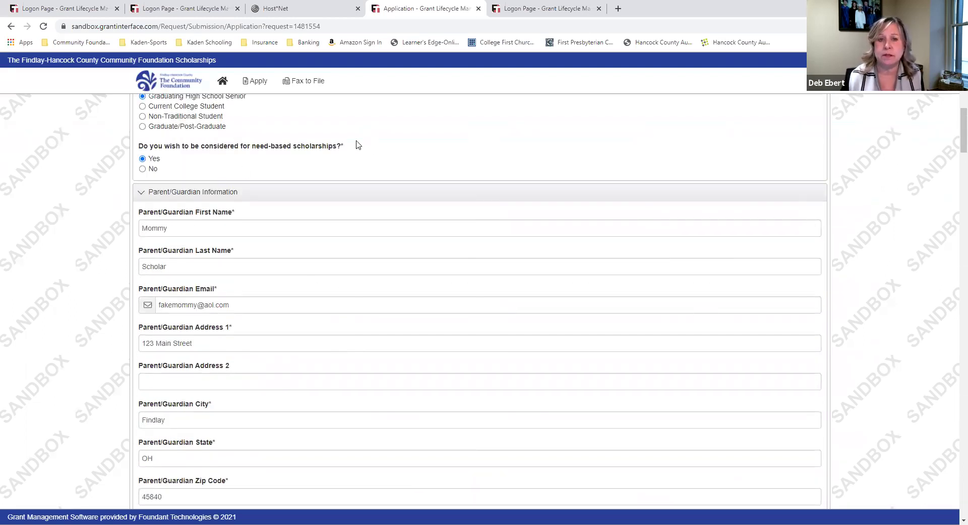
pyautogui.scroll(-5, 370, 187)
pyautogui.scroll(-7, 370, 187)
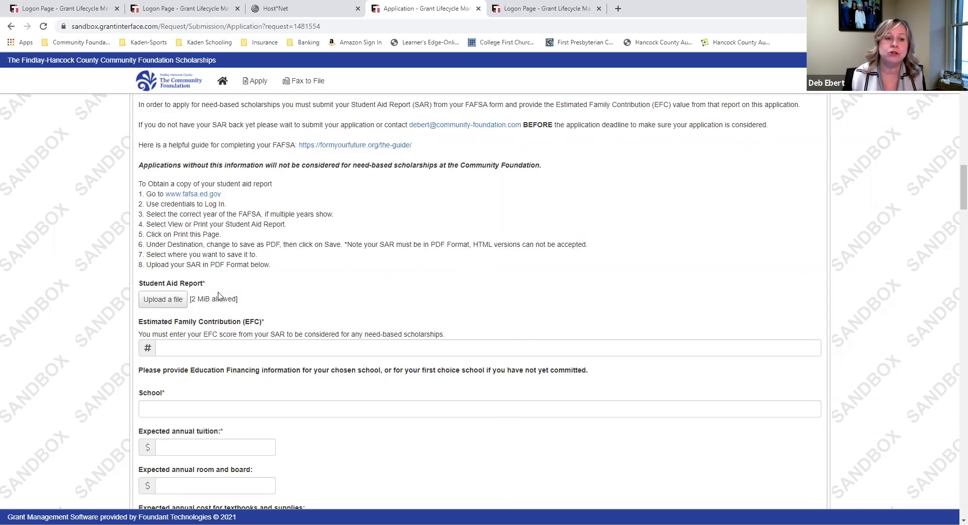
pyautogui.click(158, 305)
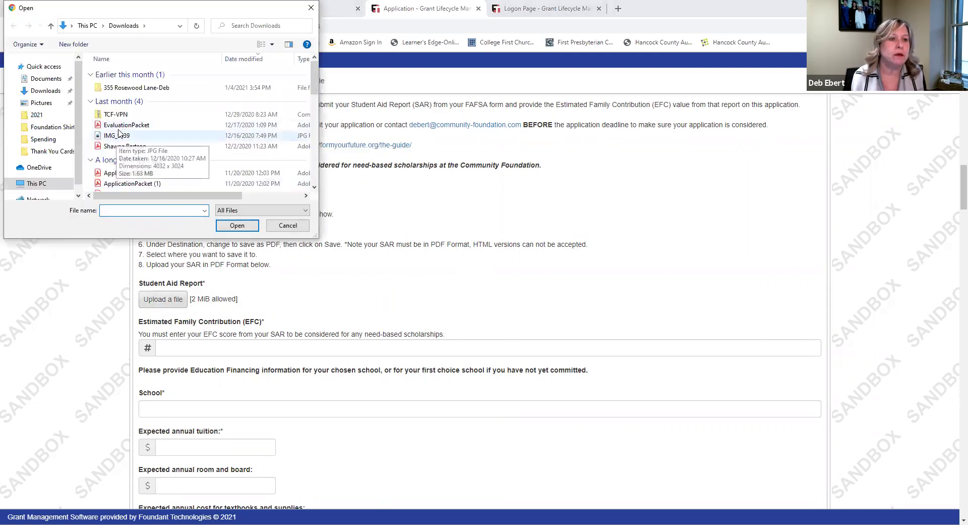
pyautogui.click(123, 125)
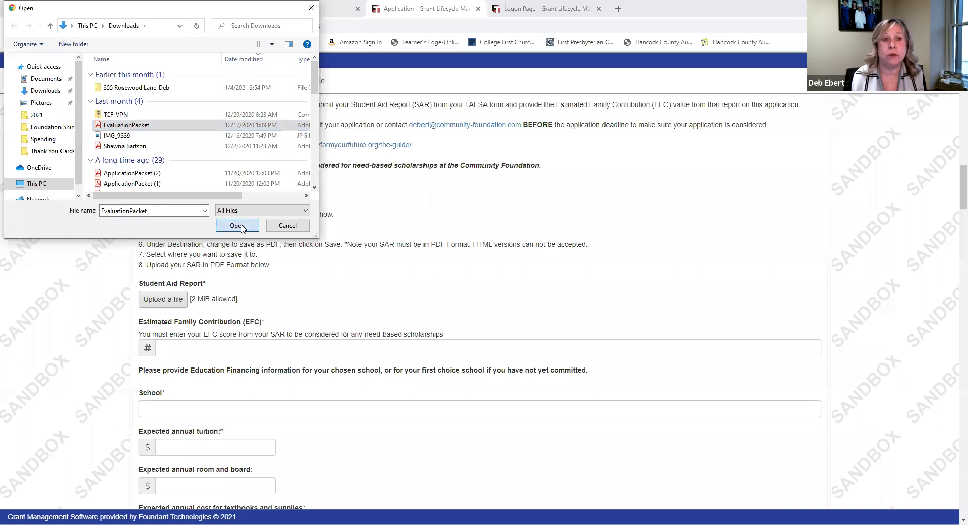
pyautogui.click(237, 226)
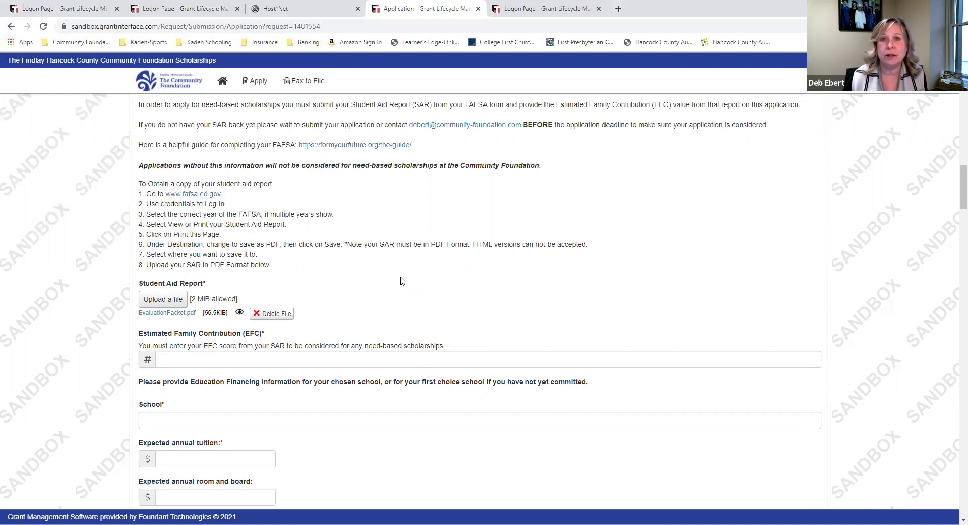
# Enter 0 as the Estimated Family Contribution
pyautogui.scroll(-2, 403, 281)
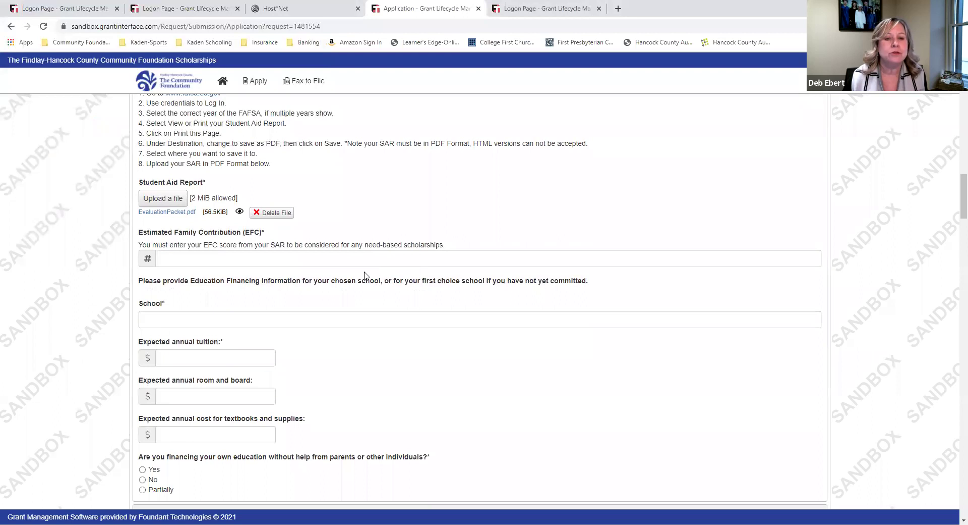
pyautogui.click(360, 259)
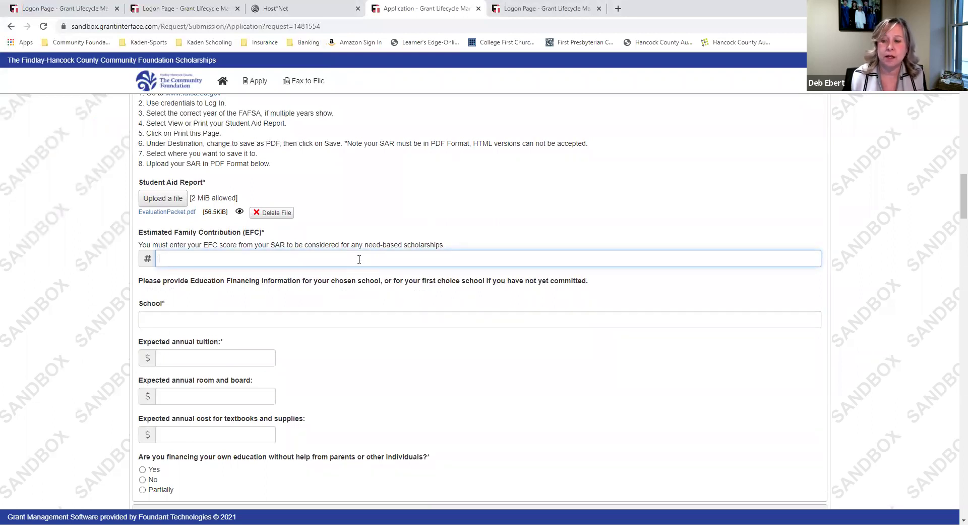
pyautogui.write('0')
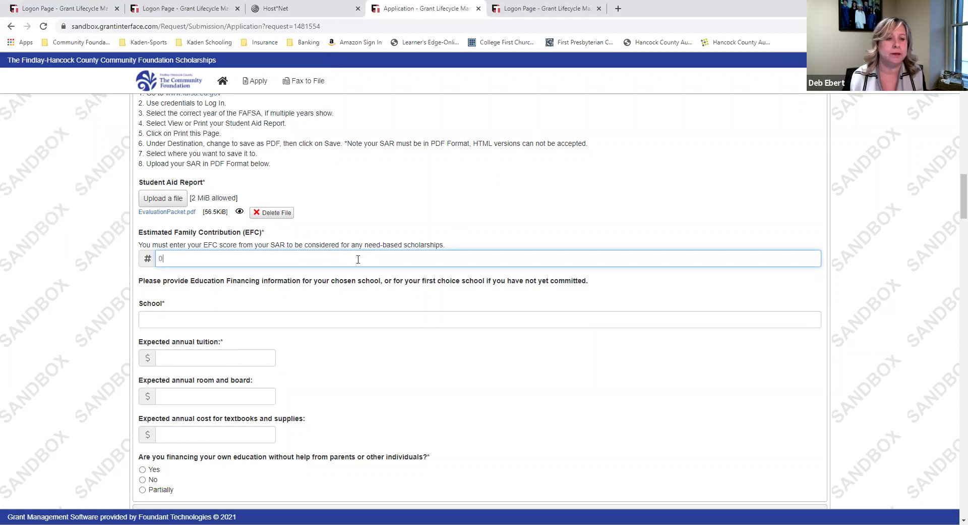
pyautogui.scroll(-2, 289, 327)
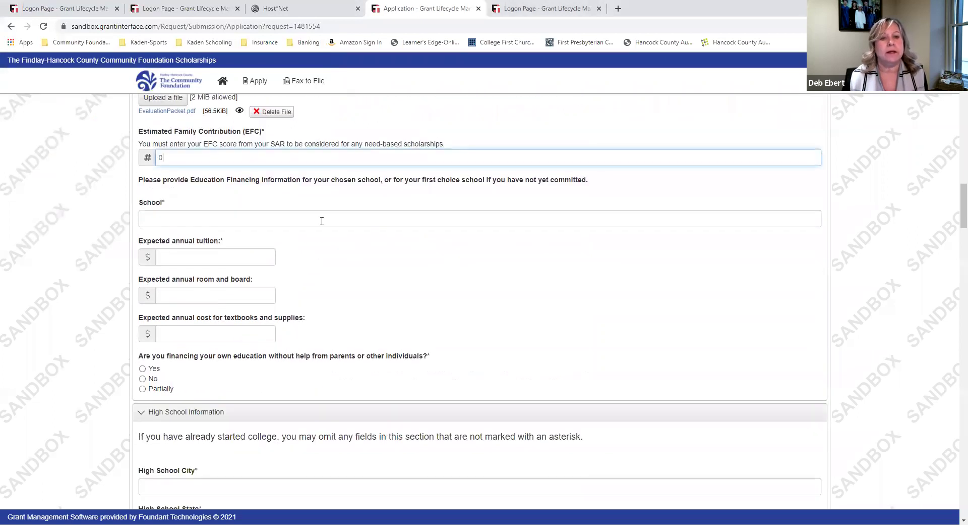
pyautogui.scroll(4, 333, 239)
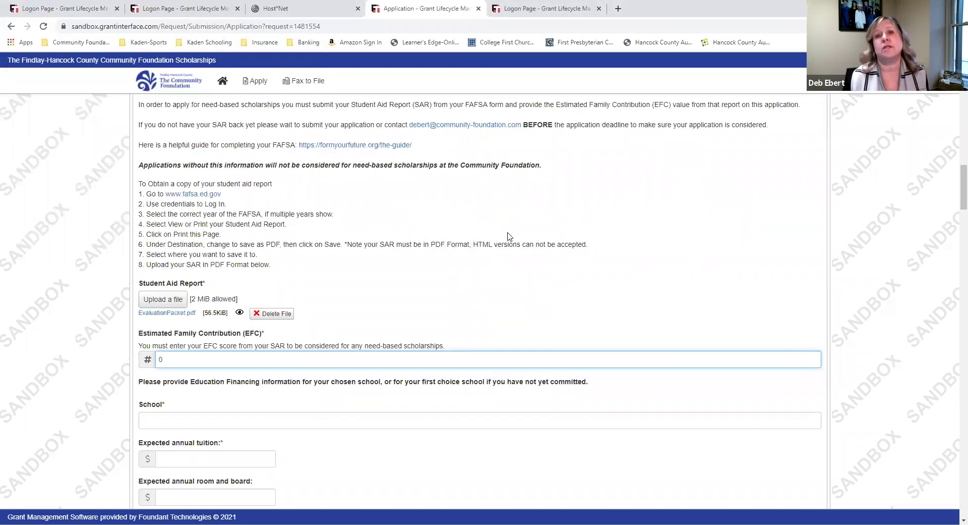
pyautogui.scroll(-5, 509, 236)
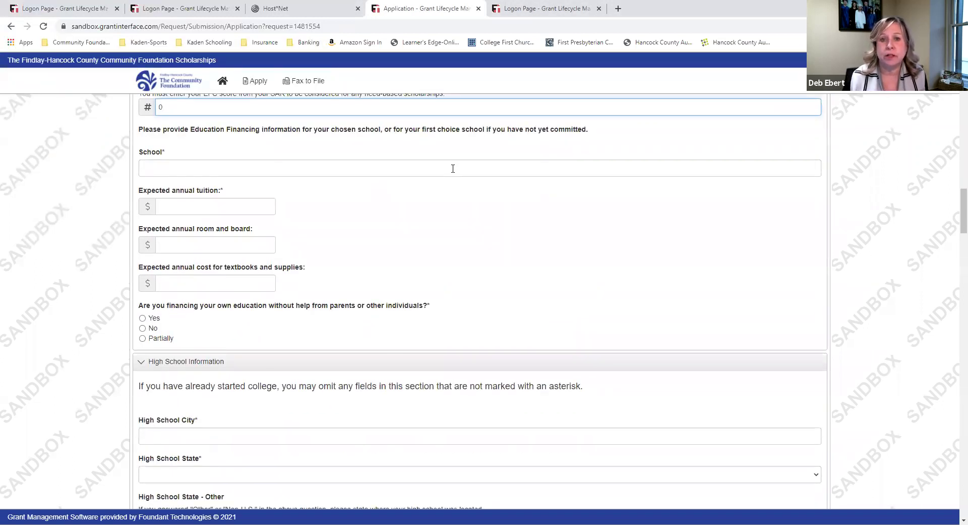
# Enter University of Toledo with tuition 15000, room and board 7000, and textbooks 1000
pyautogui.click(452, 168)
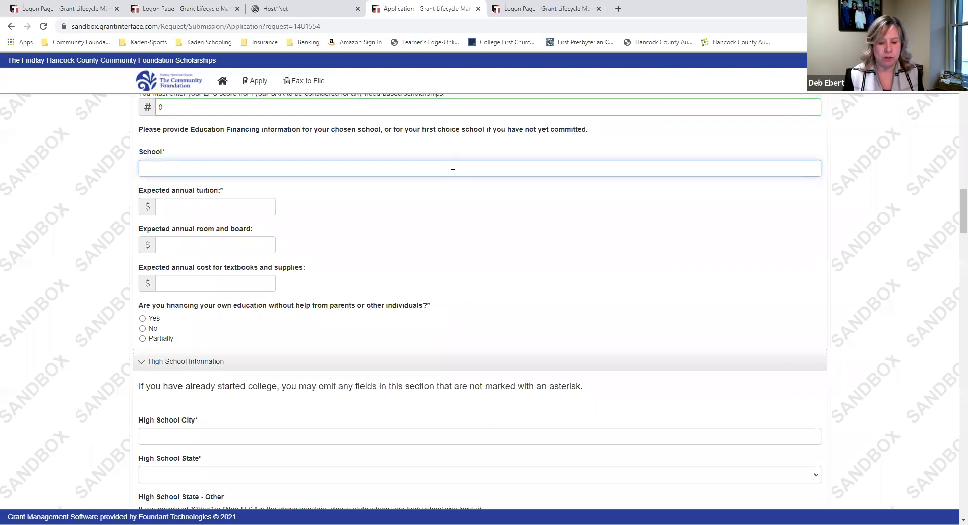
pyautogui.write('Univer')
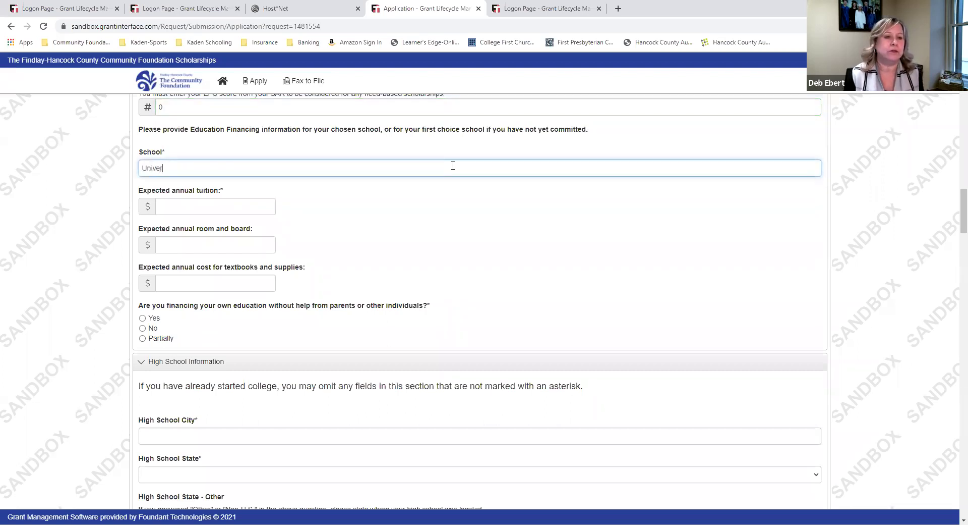
pyautogui.write('sity of Toledo')
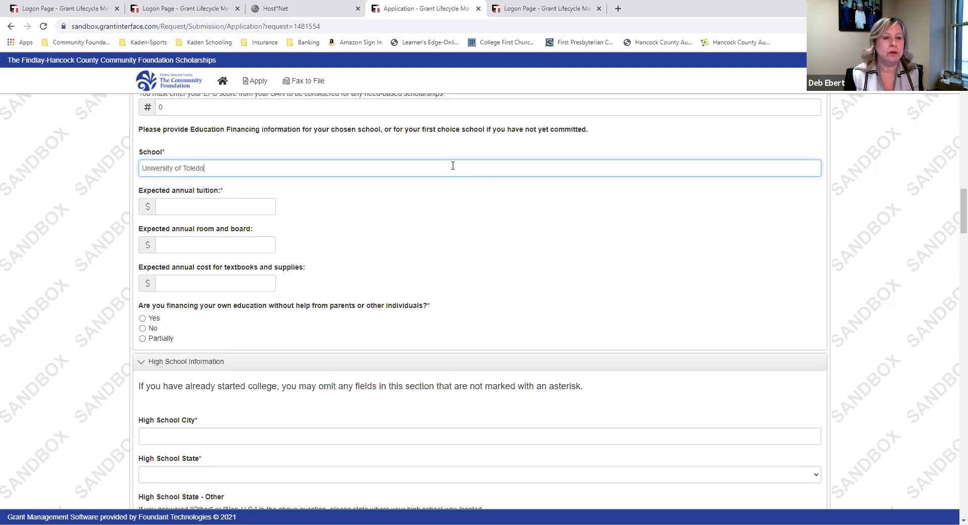
pyautogui.press('Tab')
pyautogui.write('15000')
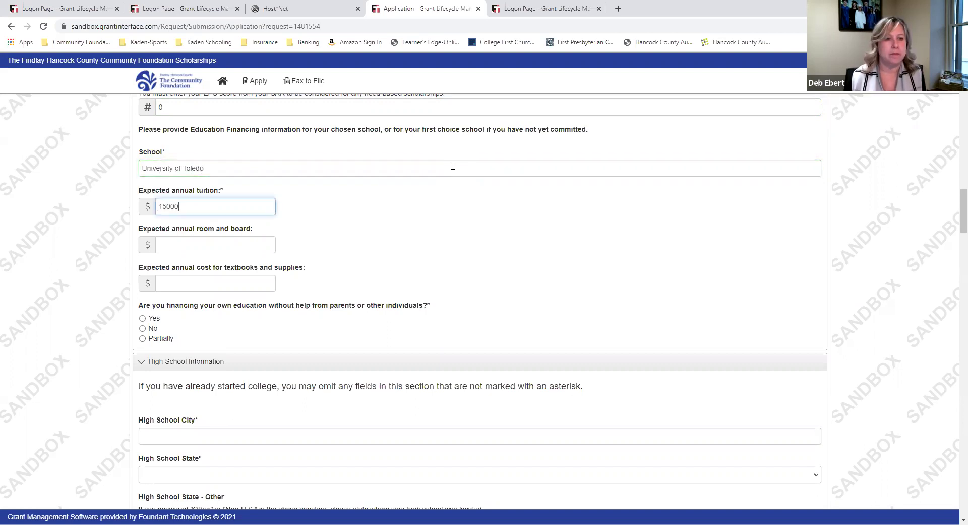
pyautogui.click(258, 244)
pyautogui.write('7000')
pyautogui.click(223, 287)
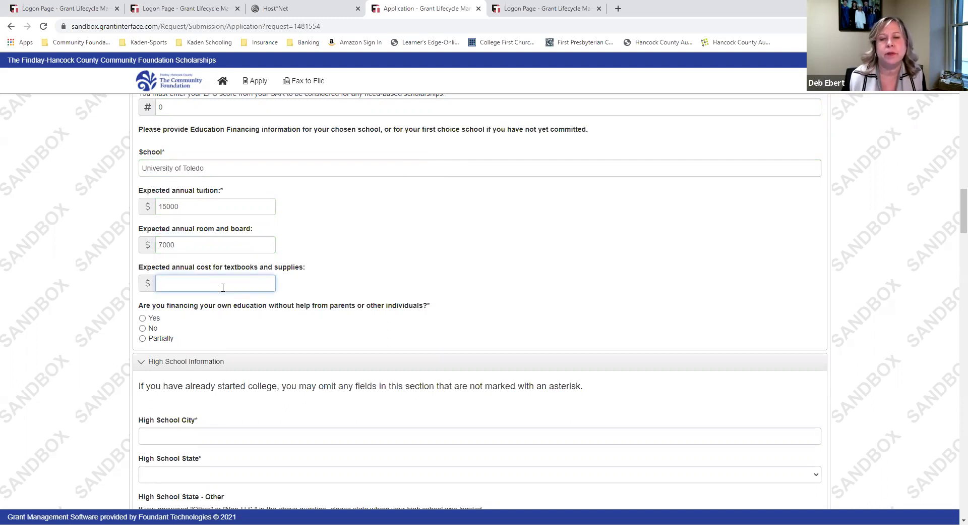
pyautogui.write('1000')
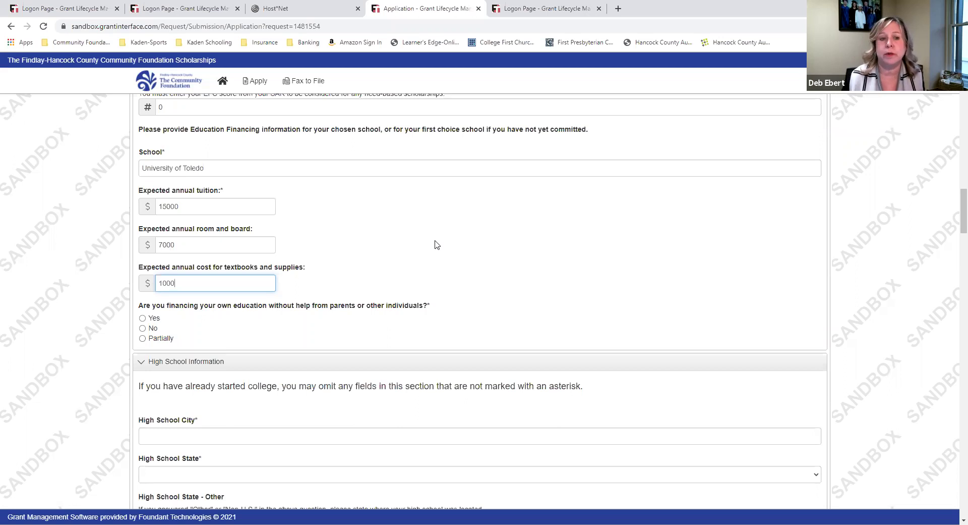
pyautogui.scroll(-2, 437, 244)
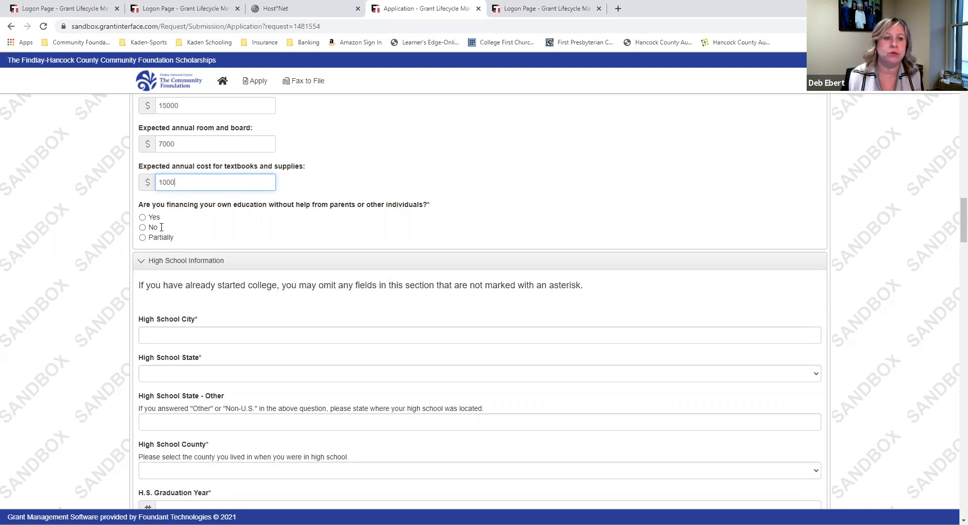
# Answer No to self-financing, name Parents as helpers, and set the self-financed share to 51-75%
pyautogui.click(143, 227)
pyautogui.click(268, 296)
pyautogui.write('Parents')
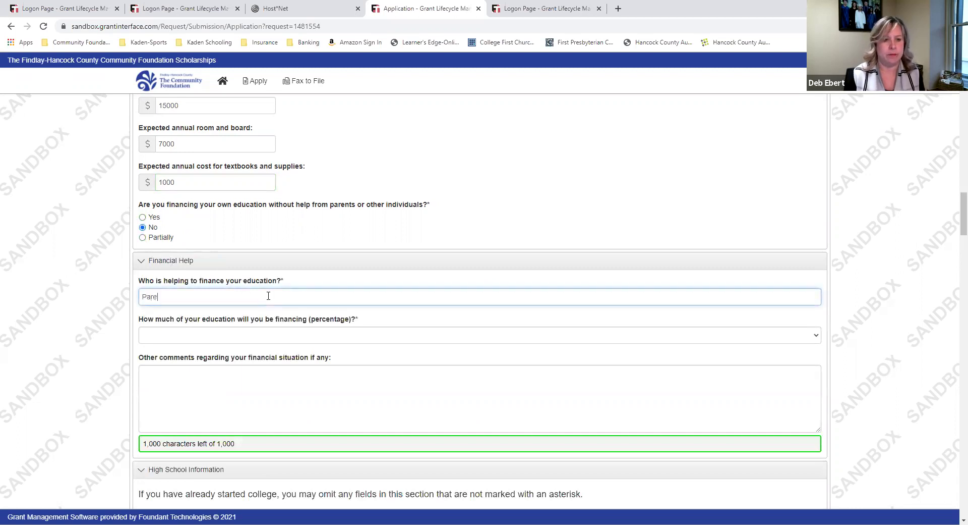
pyautogui.click(267, 335)
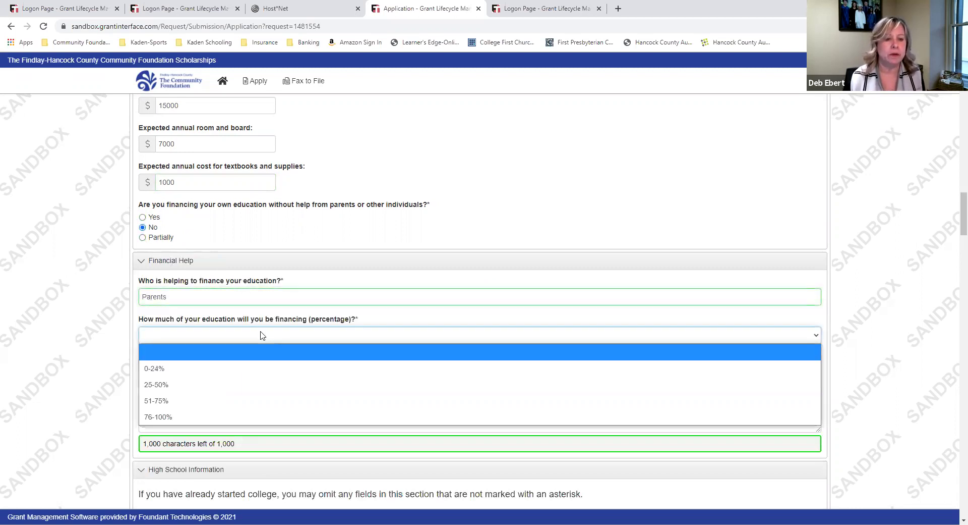
pyautogui.click(236, 404)
pyautogui.click(232, 400)
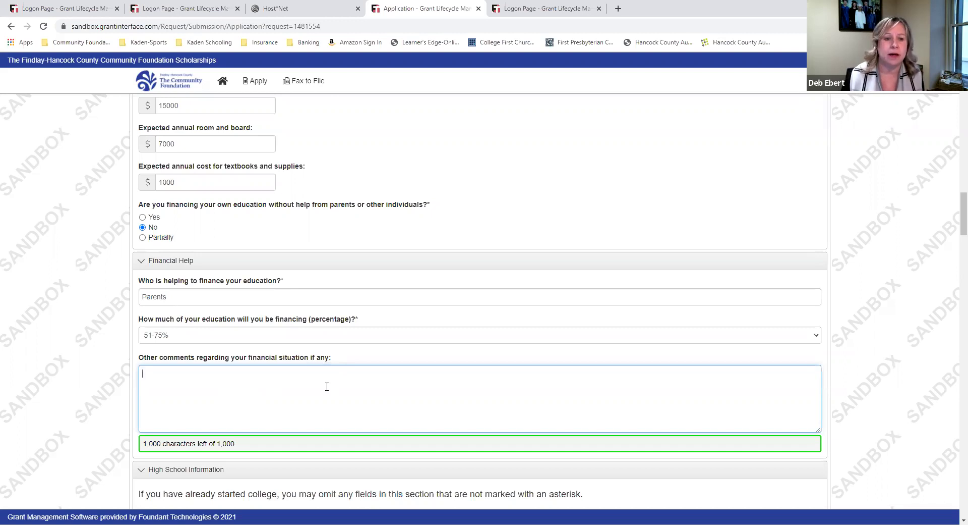
# Set the high school city to Rawson, state to Ohio and county to Hancock
pyautogui.scroll(-6, 328, 388)
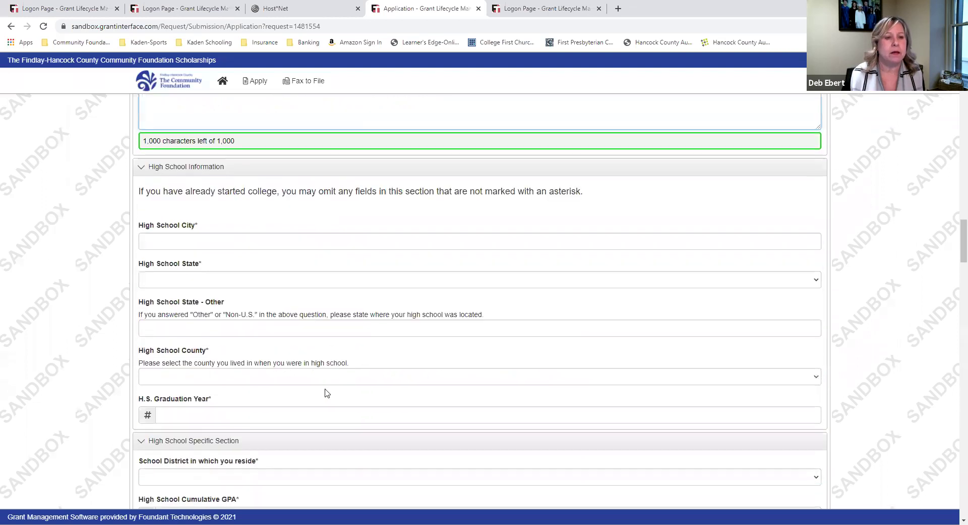
pyautogui.click(230, 241)
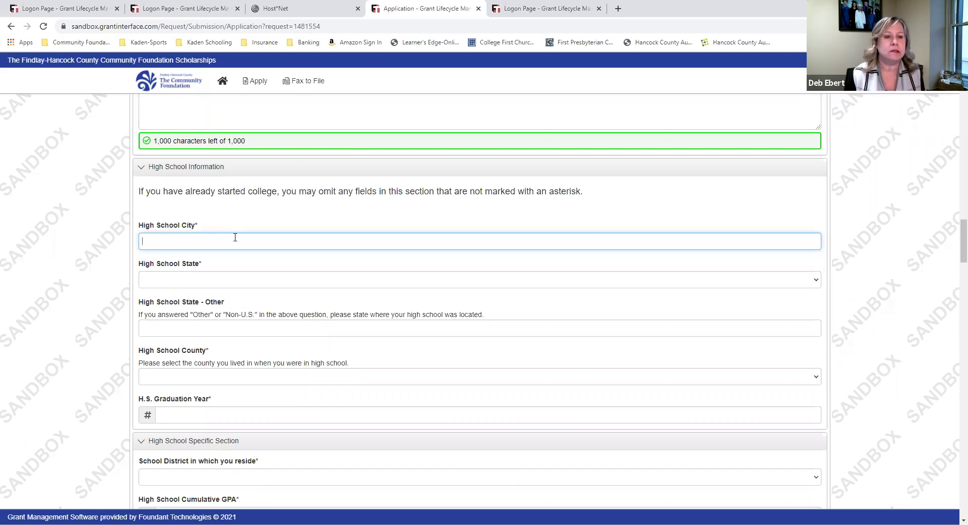
pyautogui.write('Rawson')
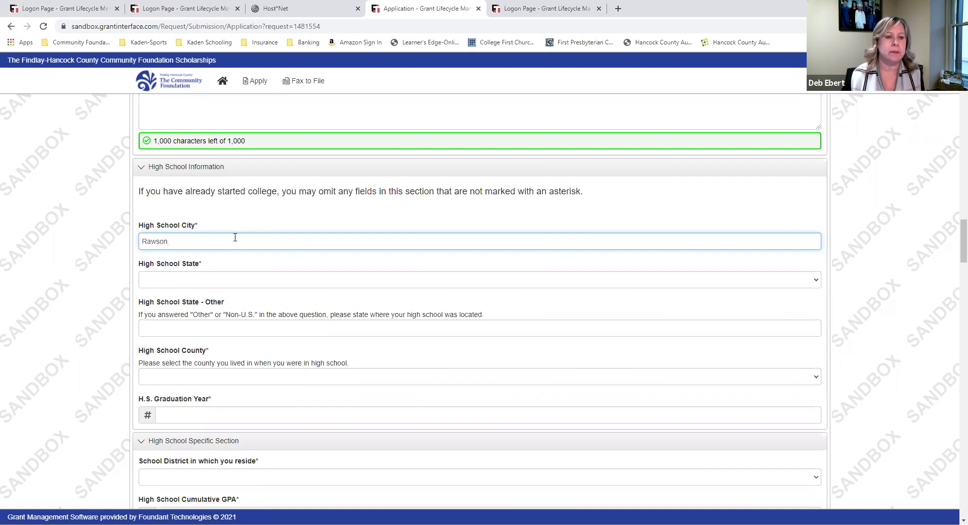
pyautogui.click(207, 281)
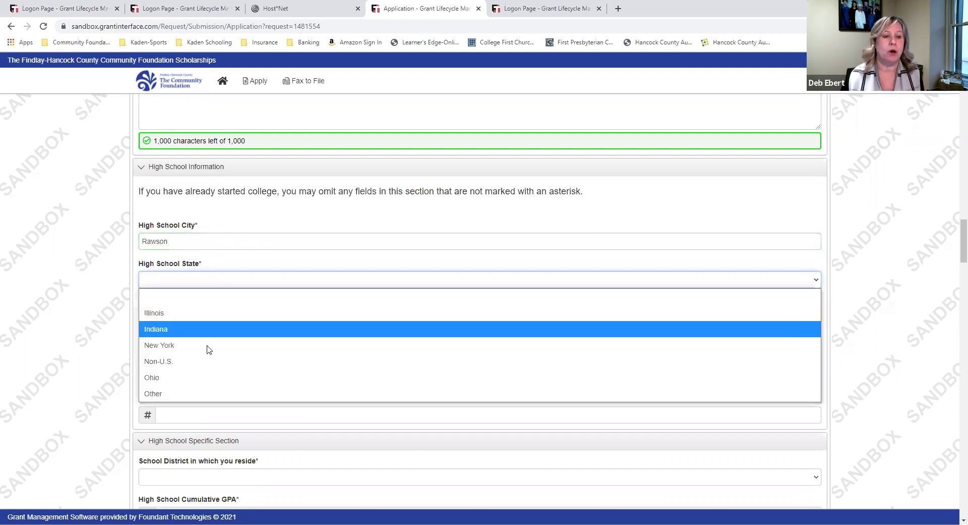
pyautogui.click(203, 377)
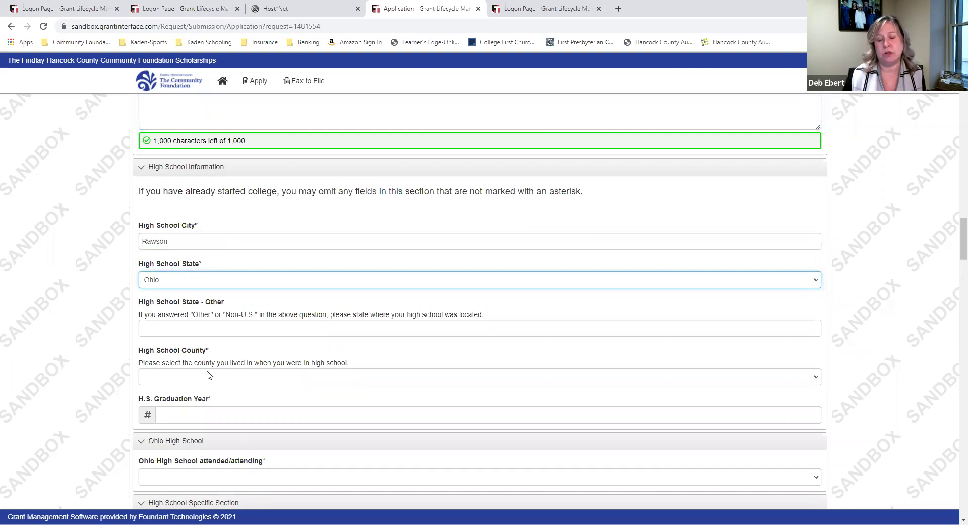
pyautogui.click(240, 382)
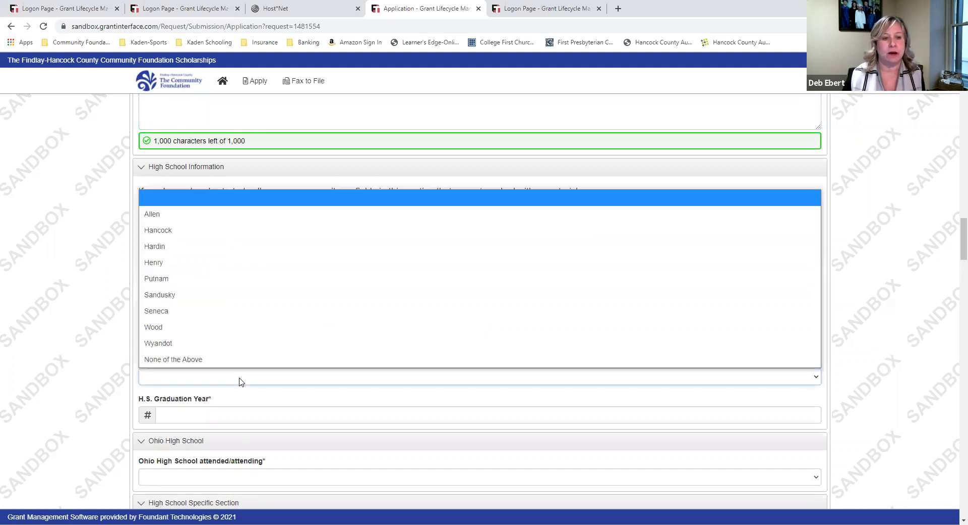
pyautogui.click(220, 233)
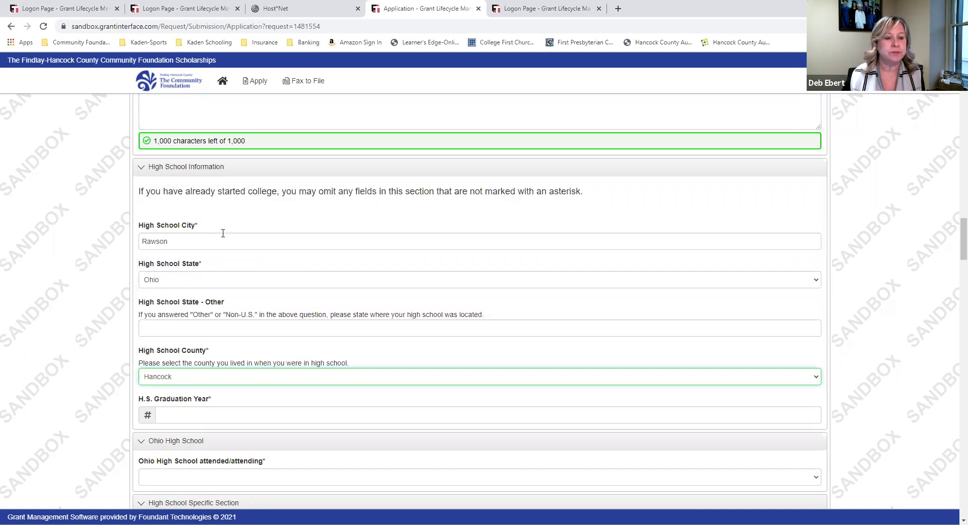
# Enter graduation year 2021 and choose Cory Rawson as the Ohio high school
pyautogui.scroll(-4, 222, 237)
pyautogui.click(227, 210)
pyautogui.write('2021')
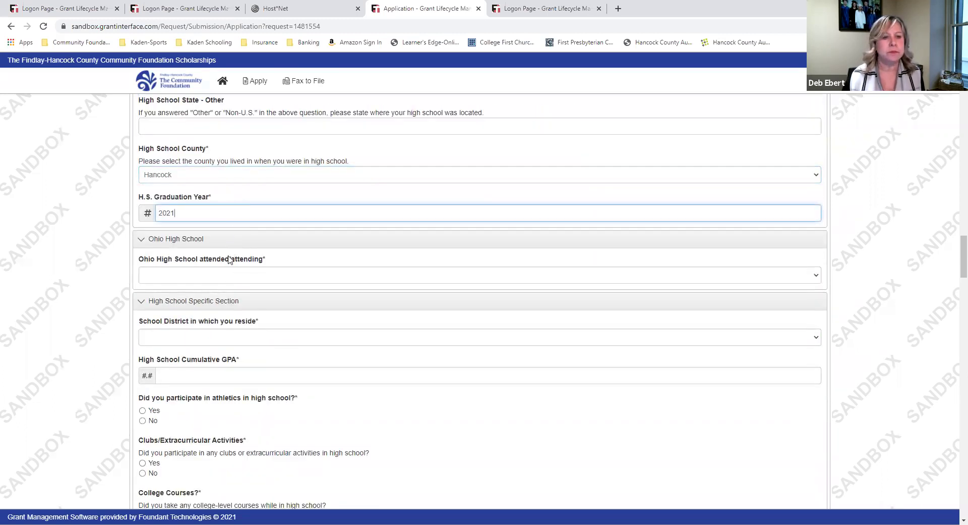
pyautogui.click(221, 275)
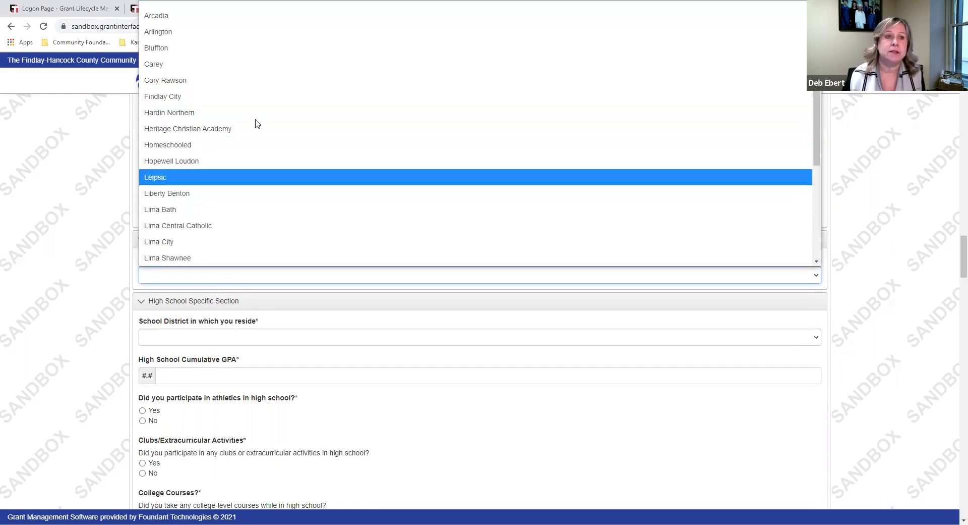
pyautogui.scroll(-3, 270, 186)
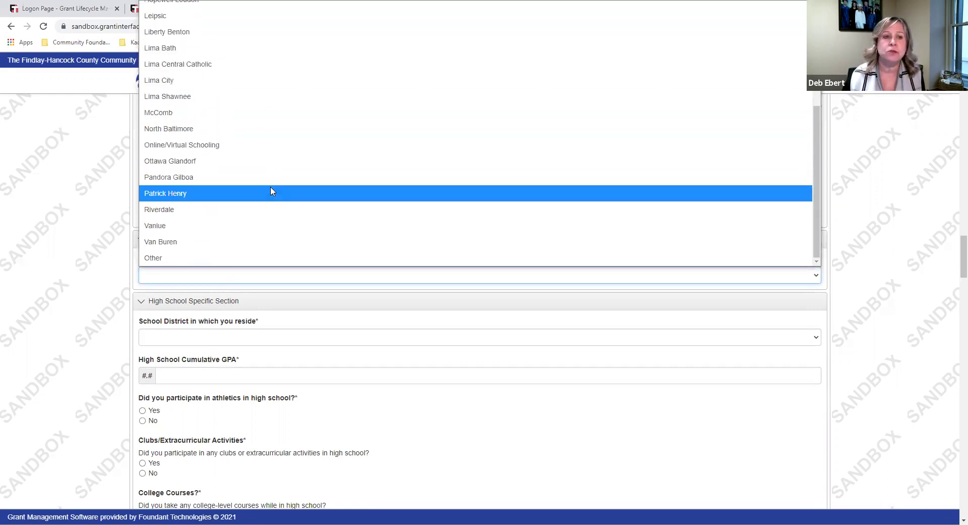
pyautogui.scroll(3, 281, 238)
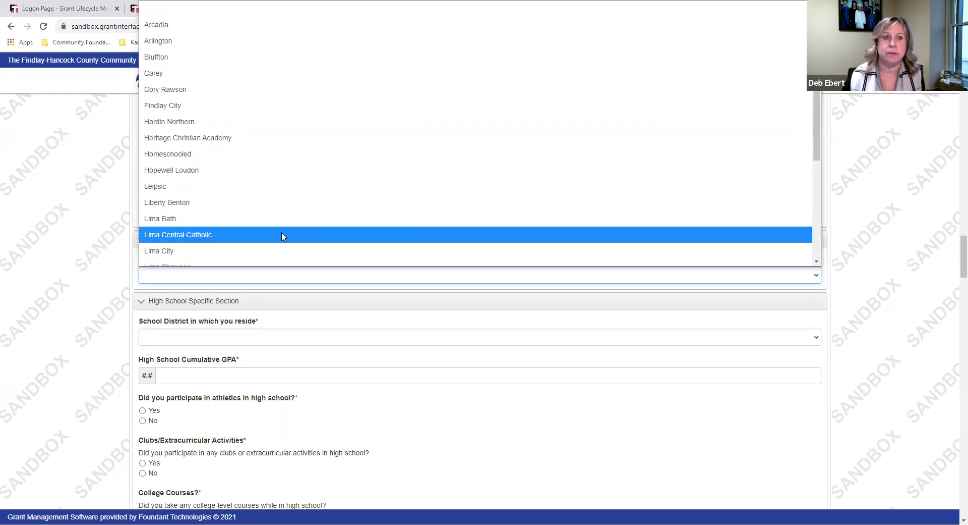
pyautogui.click(206, 91)
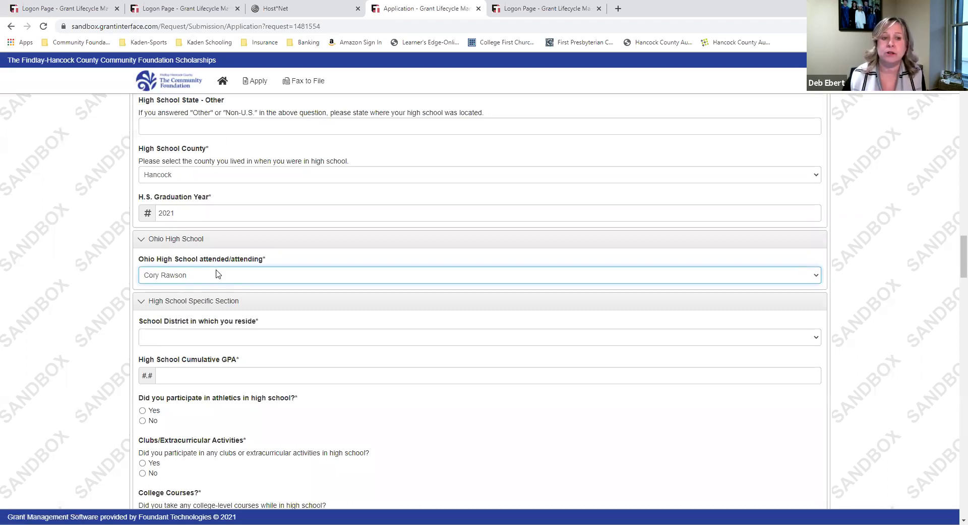
# Choose Cory Rawson as the school district and enter a cumulative GPA of 3.76
pyautogui.scroll(-2, 217, 276)
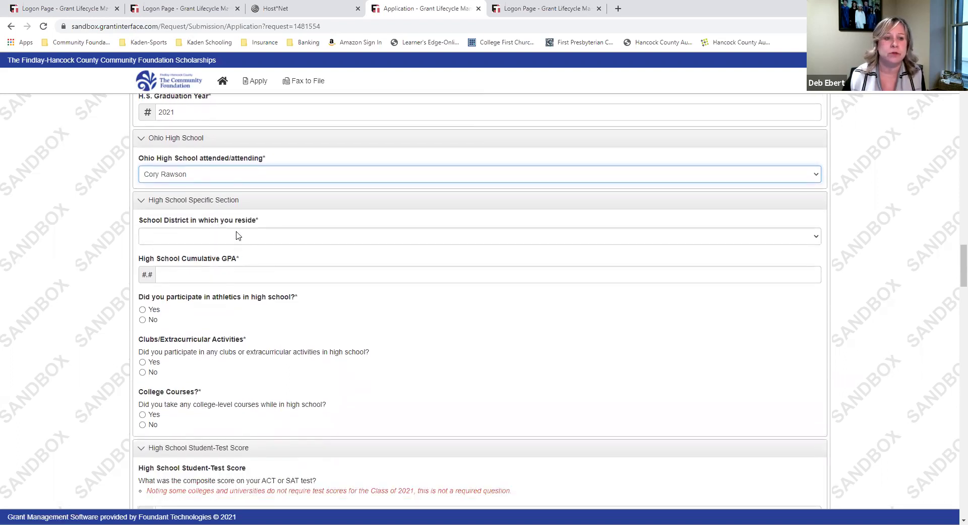
pyautogui.click(238, 237)
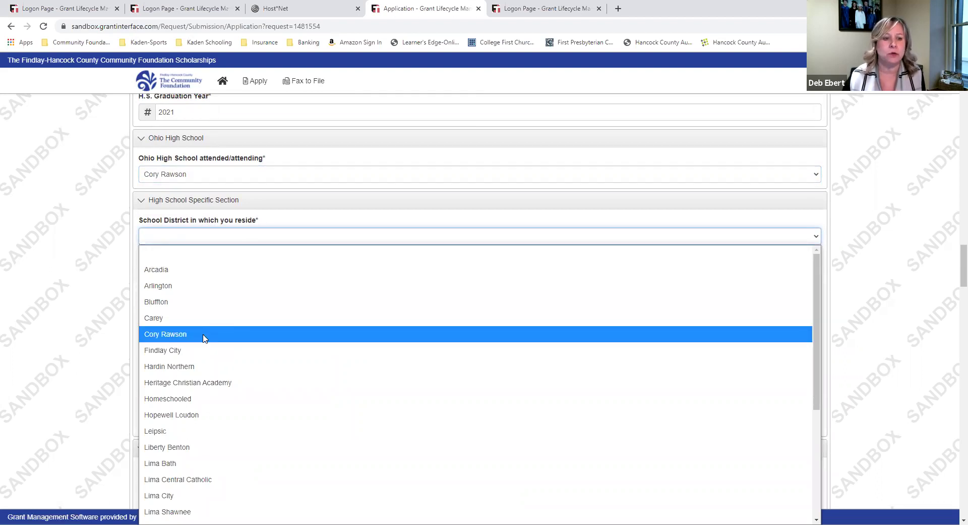
pyautogui.click(205, 334)
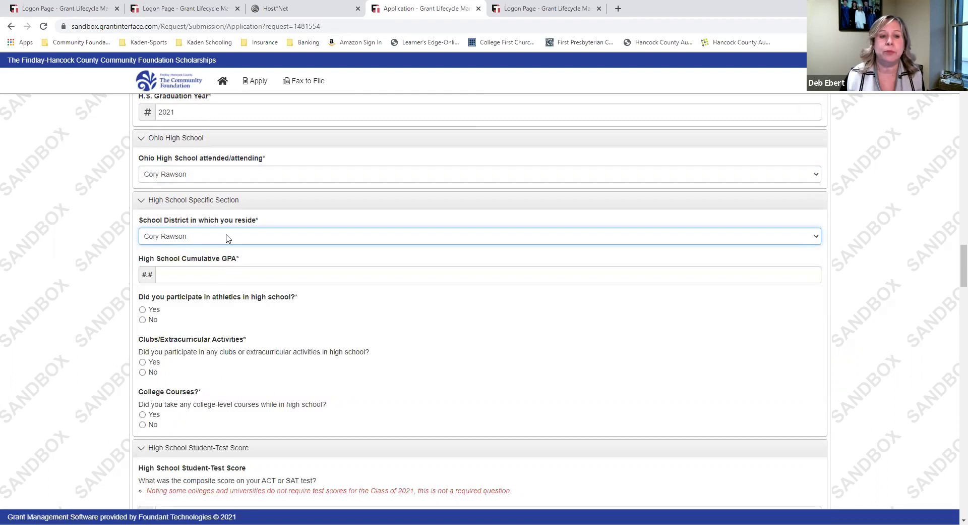
pyautogui.click(231, 275)
pyautogui.write('3.')
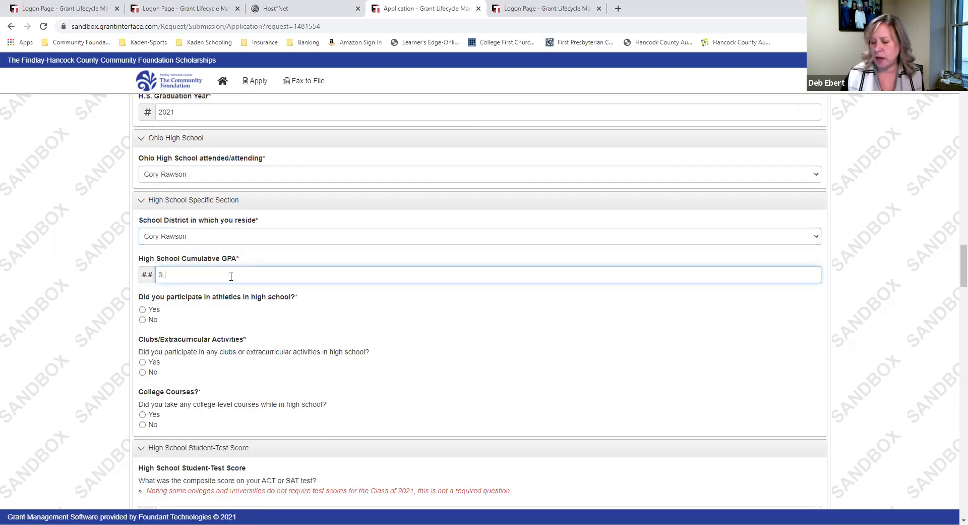
pyautogui.write('76')
pyautogui.scroll(-1, 361, 288)
pyautogui.scroll(-3, 358, 285)
pyautogui.scroll(1, 338, 252)
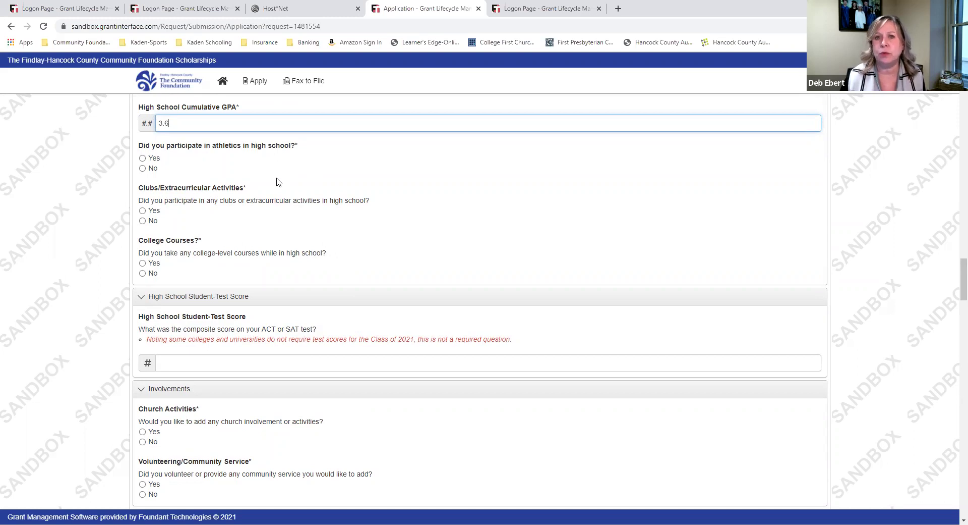
# Answer Yes to athletics, clubs and college-level courses
pyautogui.click(142, 159)
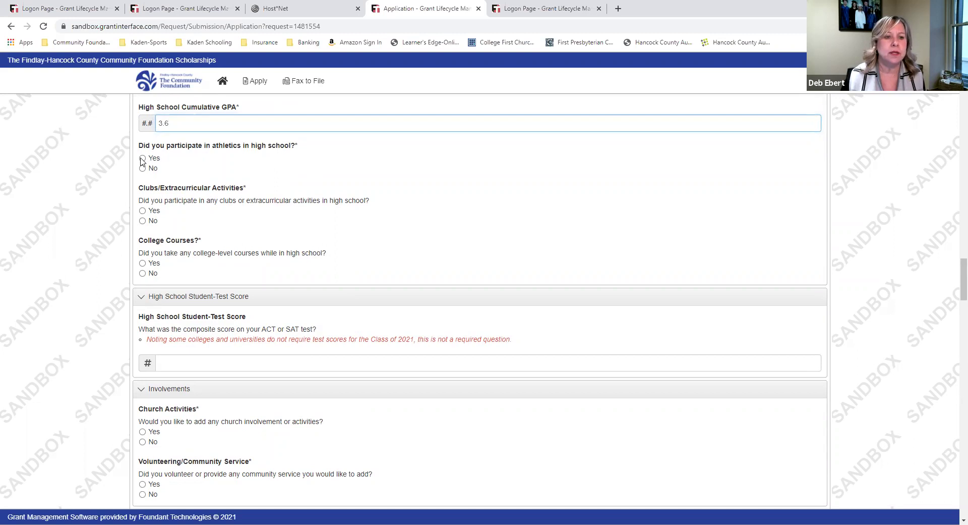
pyautogui.click(143, 211)
pyautogui.click(143, 263)
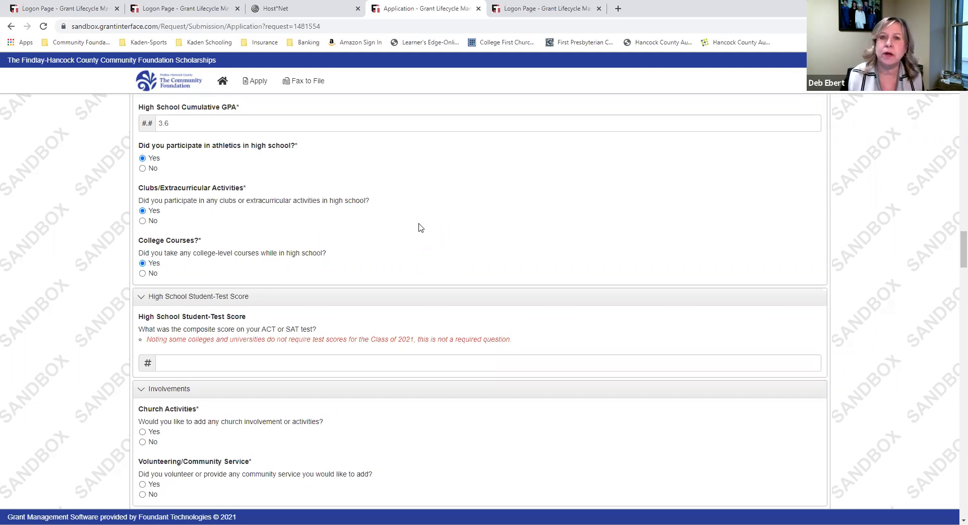
# Enter an ACT/SAT composite score of 24 and answer Yes to church activities and community service
pyautogui.scroll(-3, 418, 227)
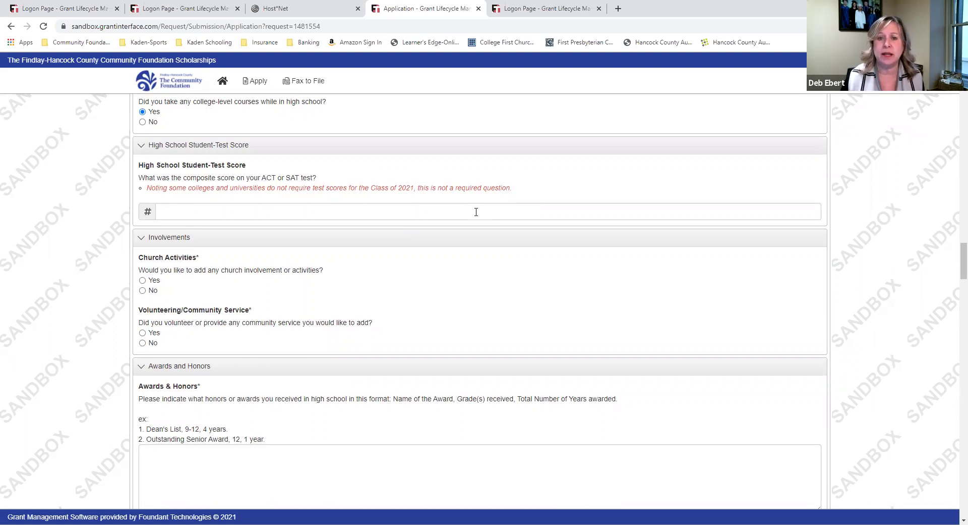
pyautogui.click(476, 212)
pyautogui.write('24')
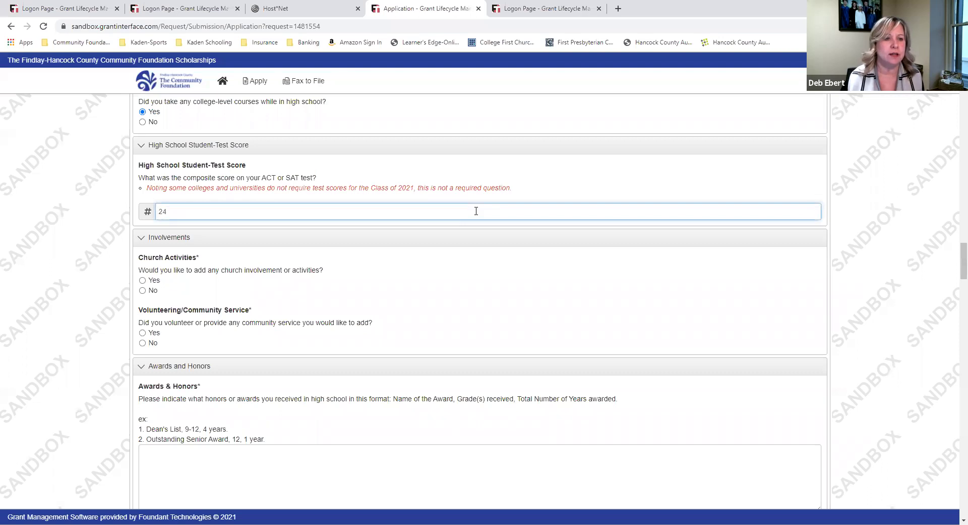
pyautogui.scroll(-2, 476, 211)
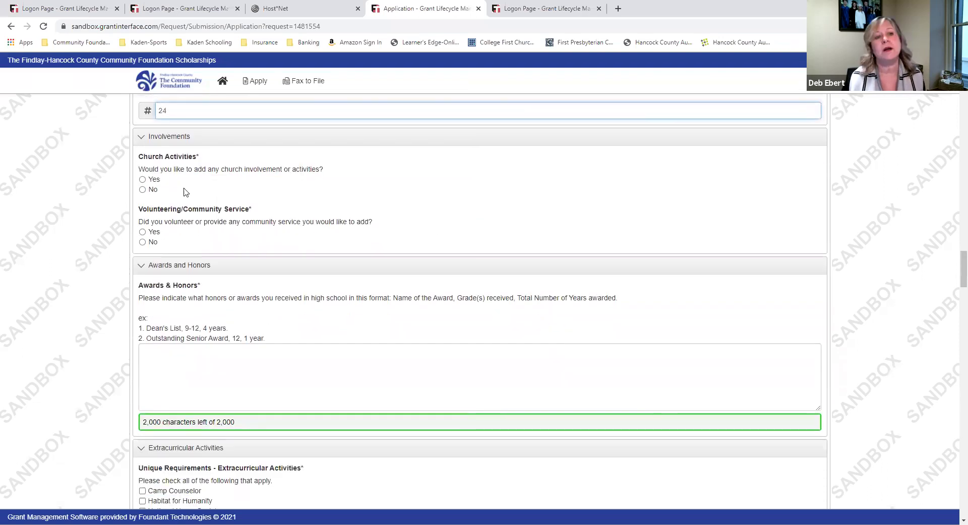
pyautogui.click(141, 181)
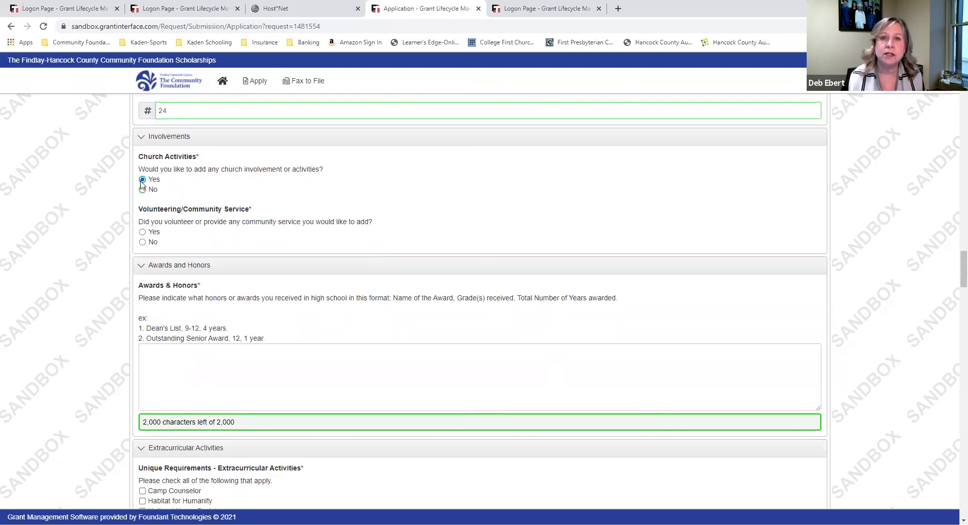
pyautogui.click(143, 232)
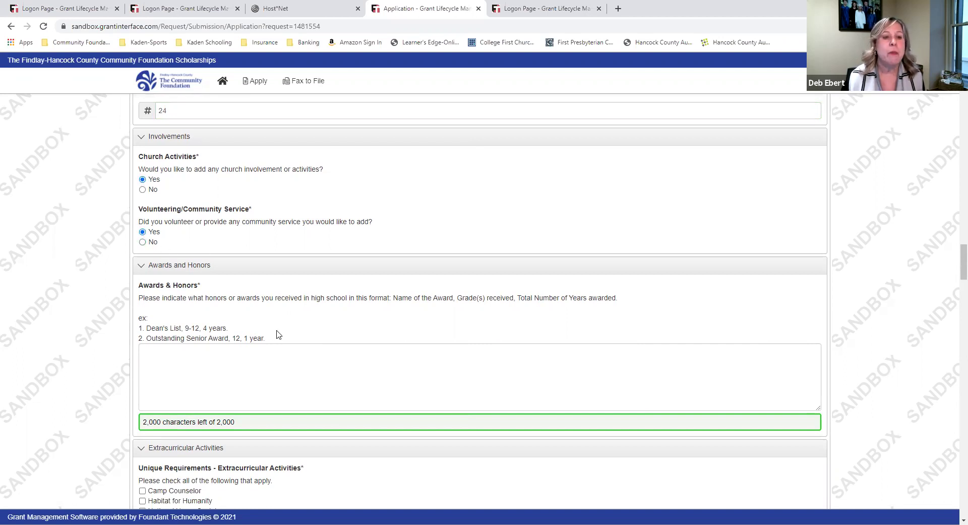
pyautogui.click(270, 365)
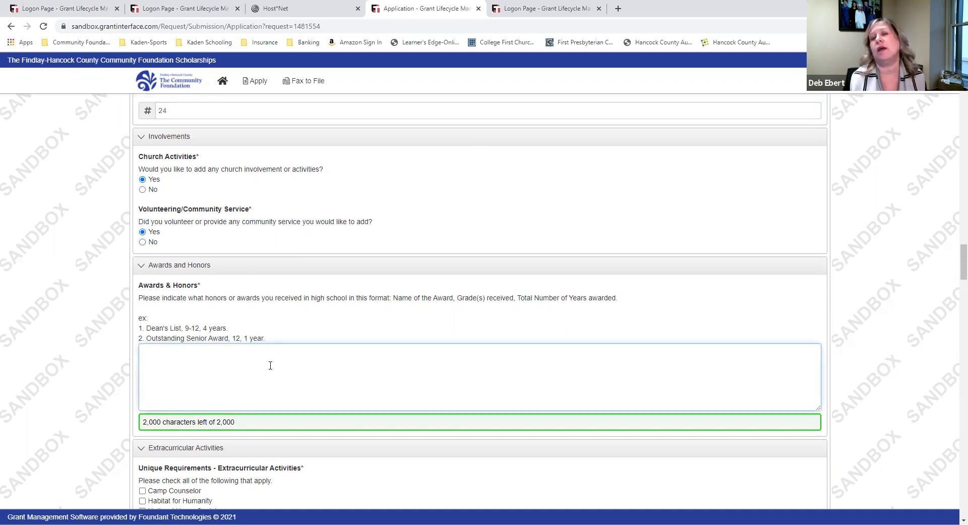
# List Outstanding Art Student, Student of the Month and A/B Honor Roll under Awards & Honors
pyautogui.scroll(-1, 270, 365)
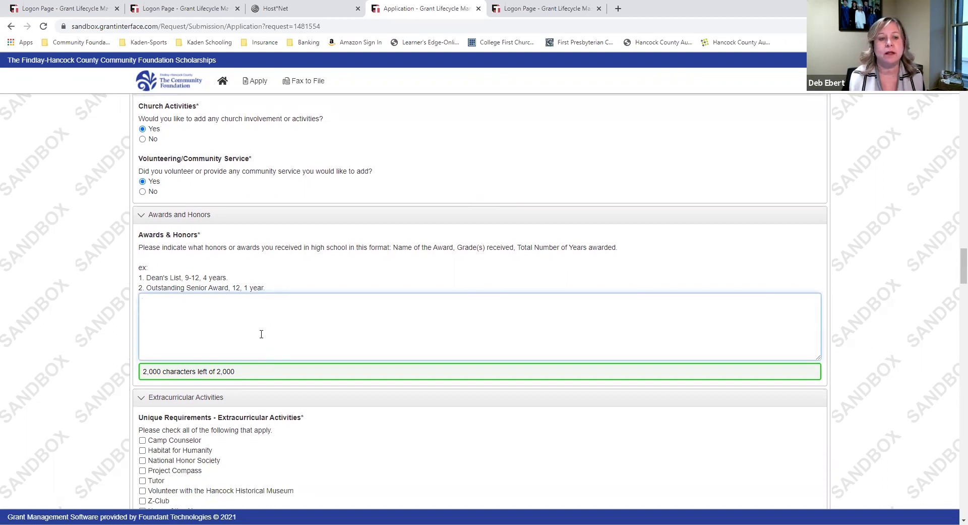
pyautogui.write('OUTS')
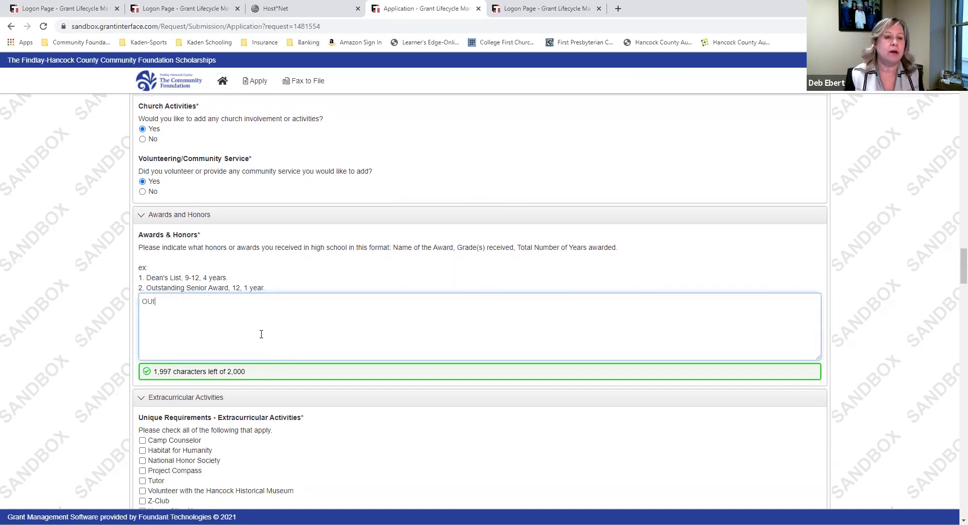
pyautogui.press('BackSpace')
pyautogui.press('BackSpace')
pyautogui.press('BackSpace')
pyautogui.write('ustanding Art')
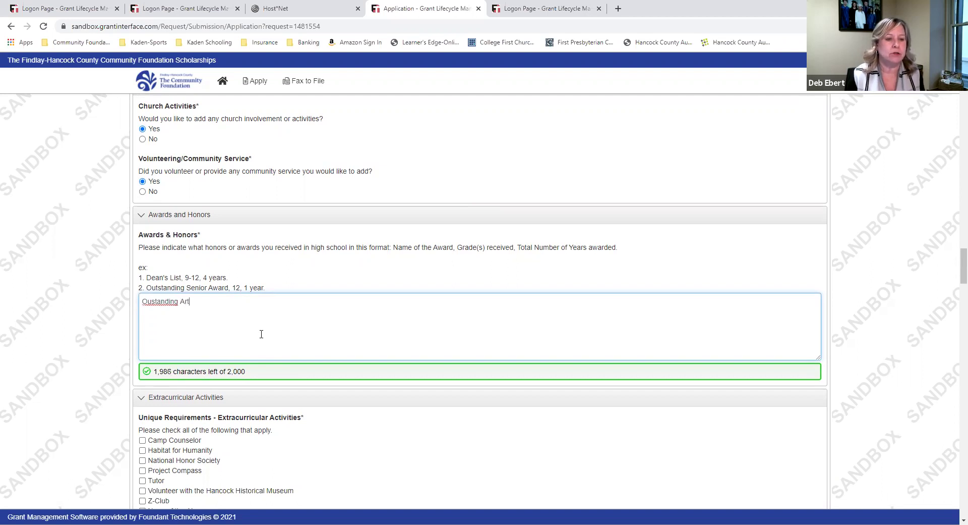
pyautogui.press('BackSpace')
pyautogui.press('BackSpace')
pyautogui.press('BackSpace')
pyautogui.press('BackSpace')
pyautogui.press('BackSpace')
pyautogui.press('BackSpace')
pyautogui.press('BackSpace')
pyautogui.press('BackSpace')
pyautogui.press('BackSpace')
pyautogui.press('BackSpace')
pyautogui.write('tstanding ARt')
pyautogui.press('BackSpace')
pyautogui.press('BackSpace')
pyautogui.write('rt  Student')
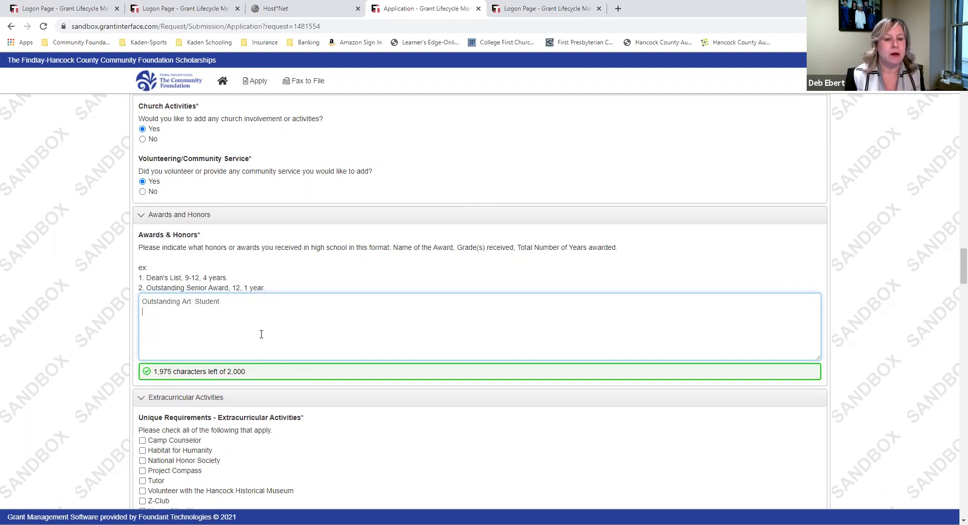
pyautogui.write('Student of th')
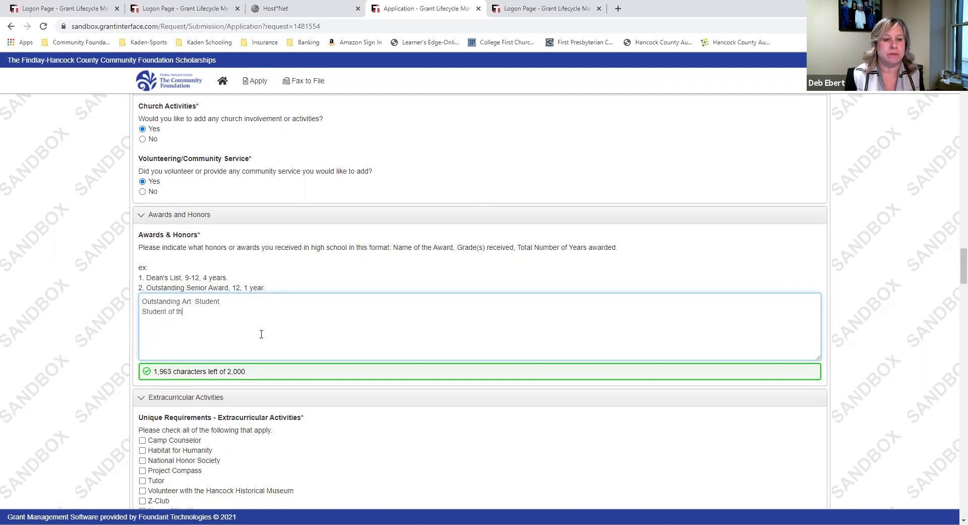
pyautogui.write('e Month')
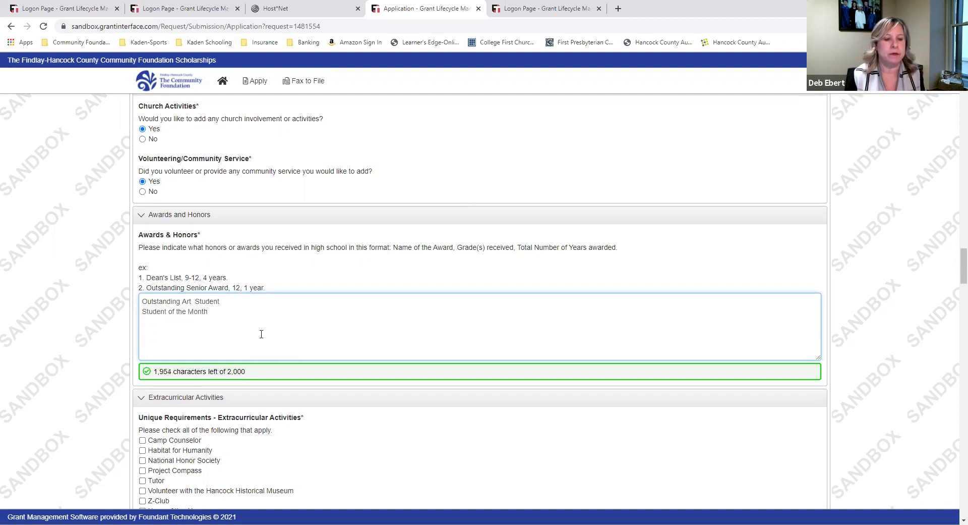
pyautogui.write('H')
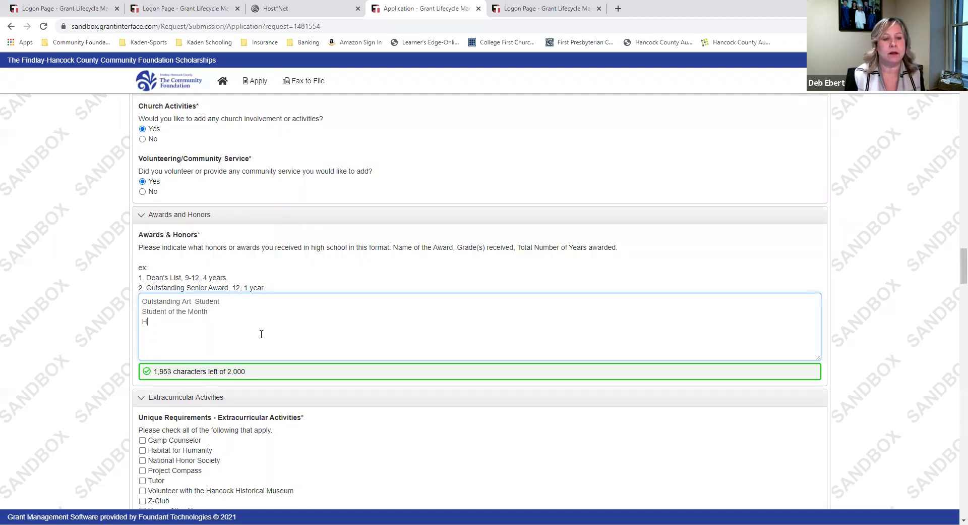
pyautogui.write('A/B Hoo')
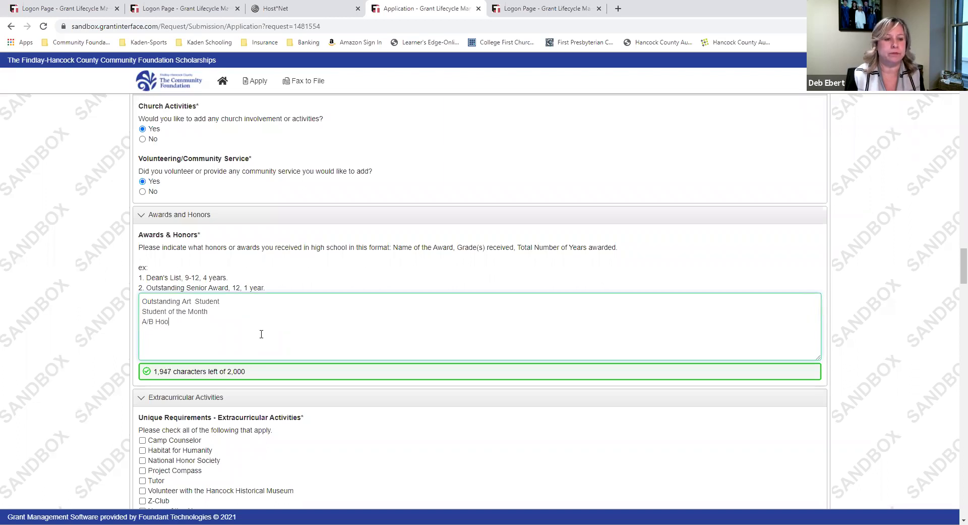
pyautogui.press('BackSpace')
pyautogui.write('noir')
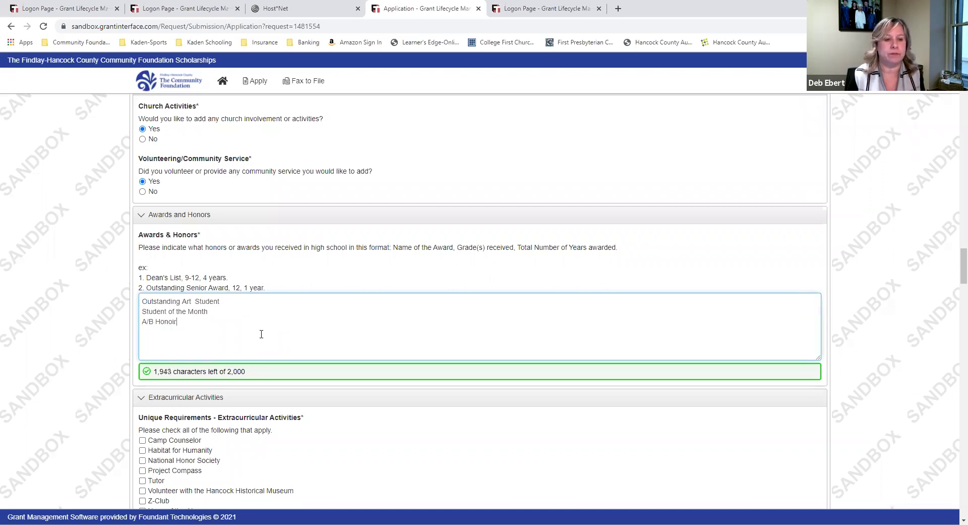
pyautogui.press('BackSpace')
pyautogui.press('BackSpace')
pyautogui.write('r Roll')
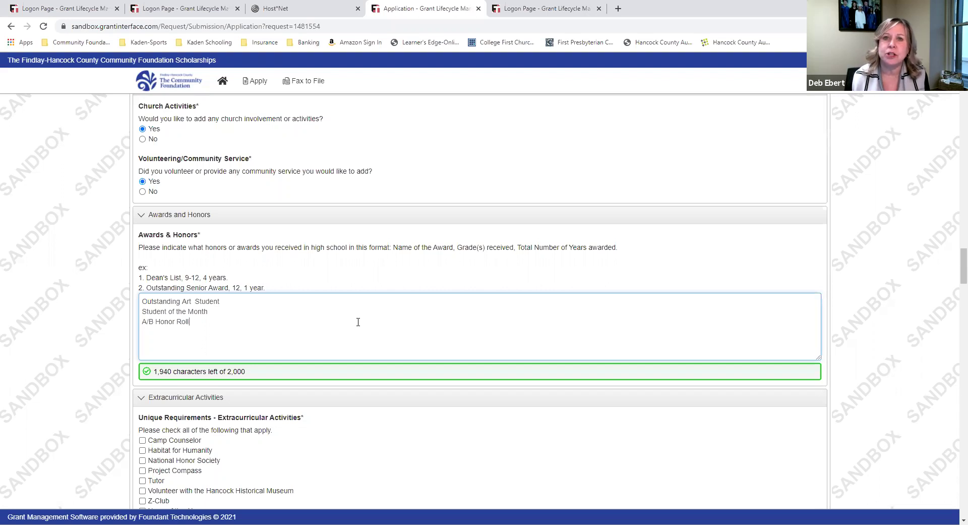
pyautogui.scroll(-4, 358, 322)
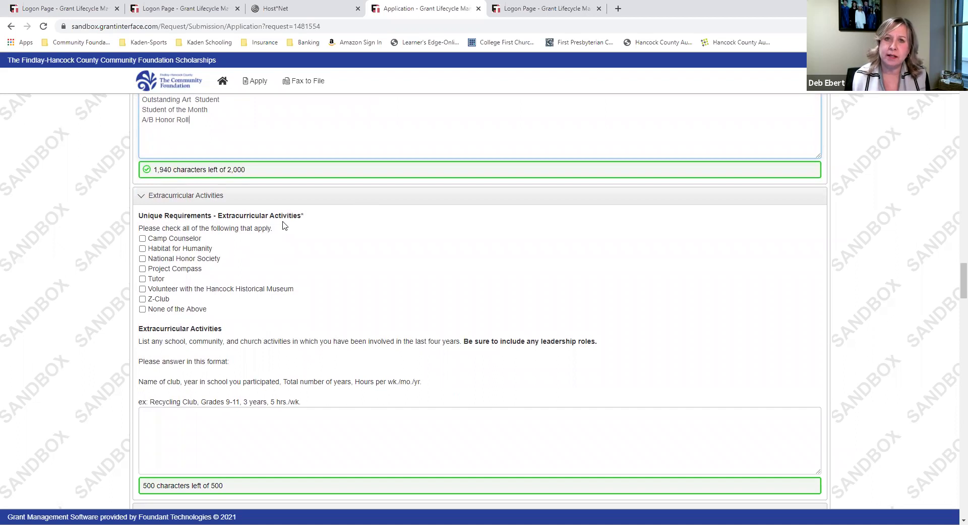
pyautogui.scroll(4, 319, 299)
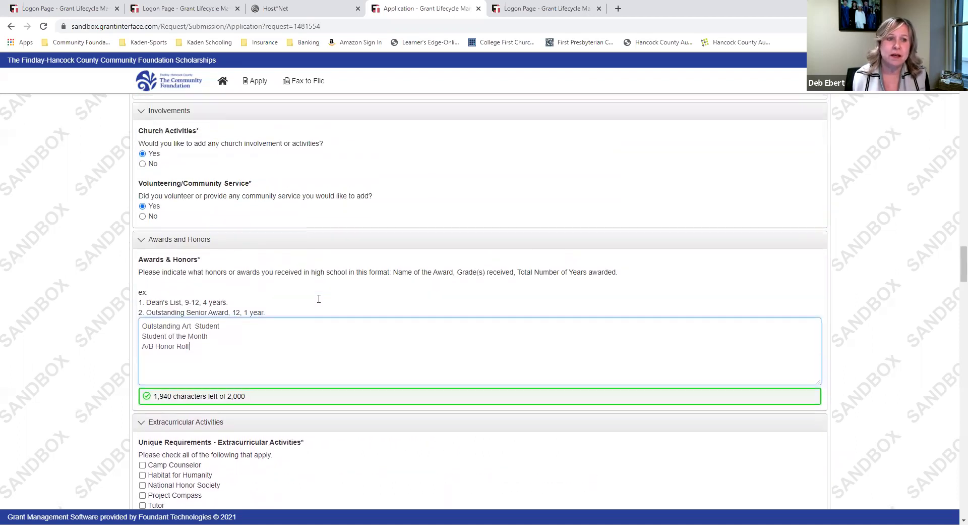
pyautogui.scroll(4, 308, 295)
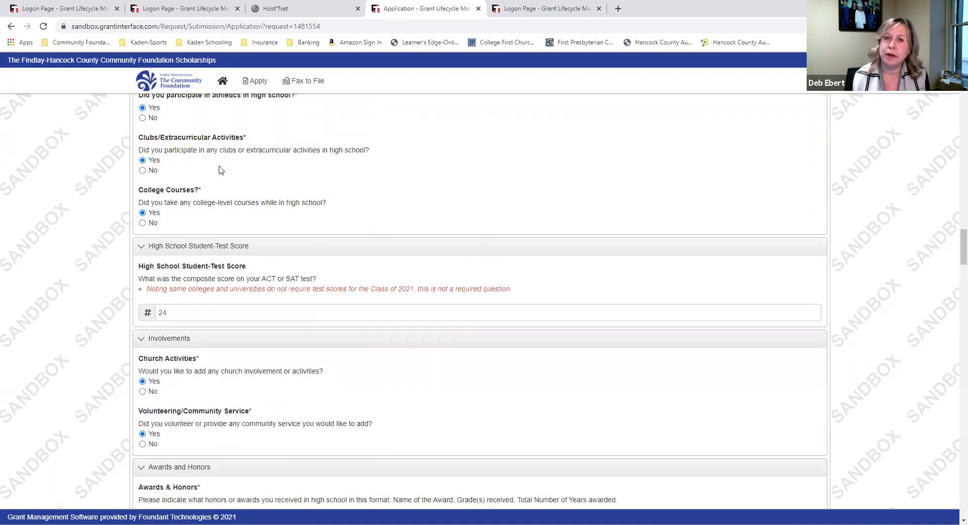
pyautogui.scroll(-7, 309, 318)
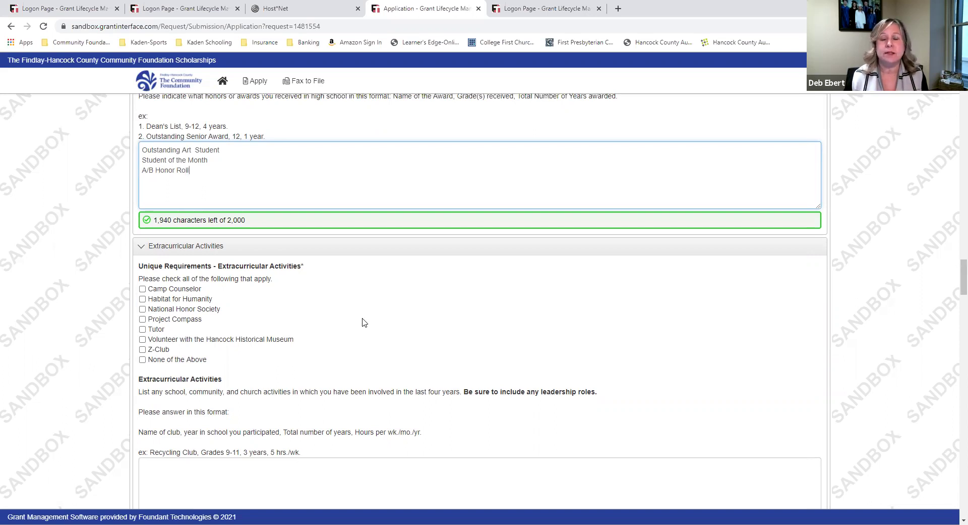
pyautogui.scroll(-1, 364, 322)
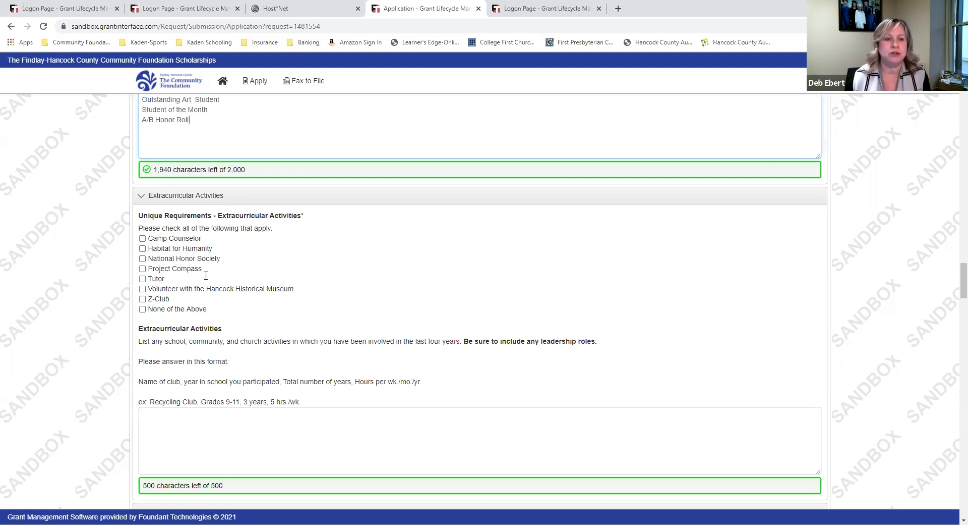
# Tick National Honor Society, Hancock Historical Museum and Habitat for Humanity as activities
pyautogui.click(143, 258)
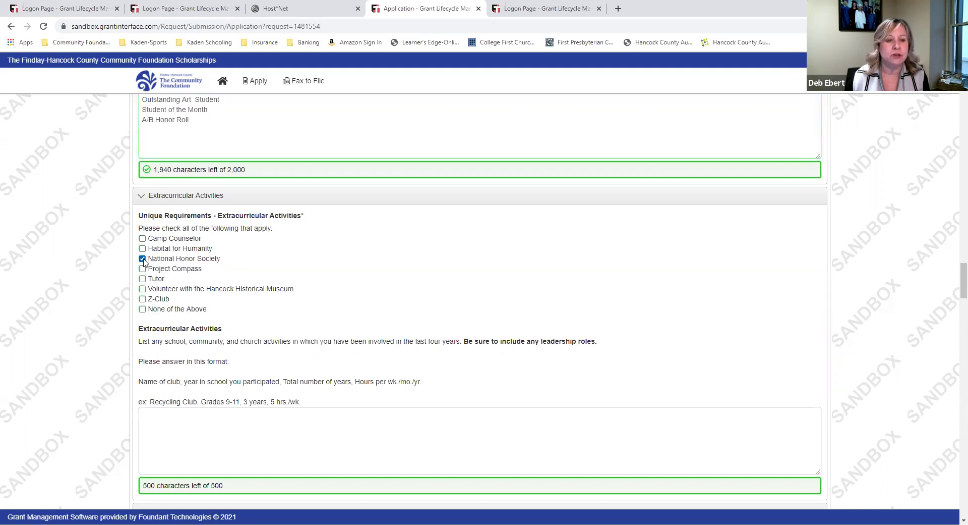
pyautogui.click(143, 289)
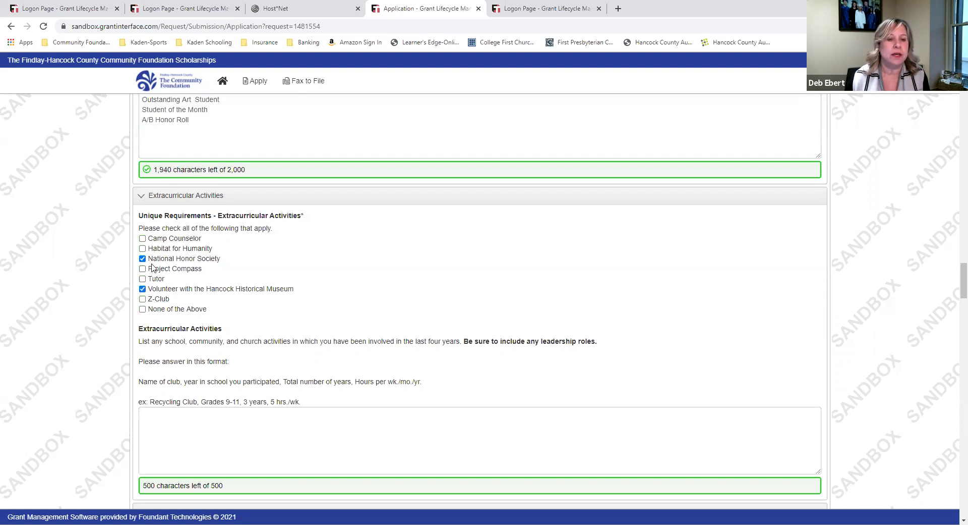
pyautogui.click(142, 249)
# Type placeholder text into the Extracurricular Activities description
pyautogui.scroll(-3, 392, 270)
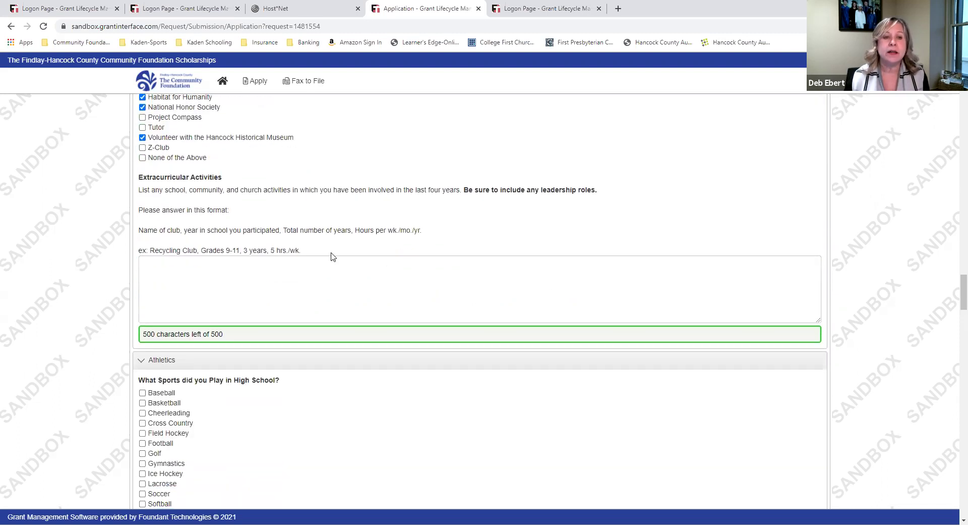
pyautogui.click(330, 271)
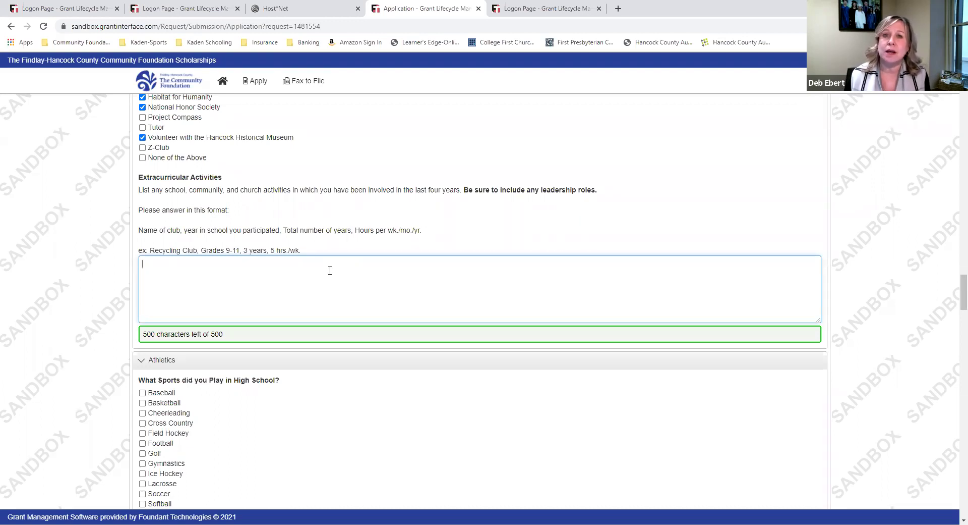
pyautogui.write('ndf wnief niuwn fw ninwe')
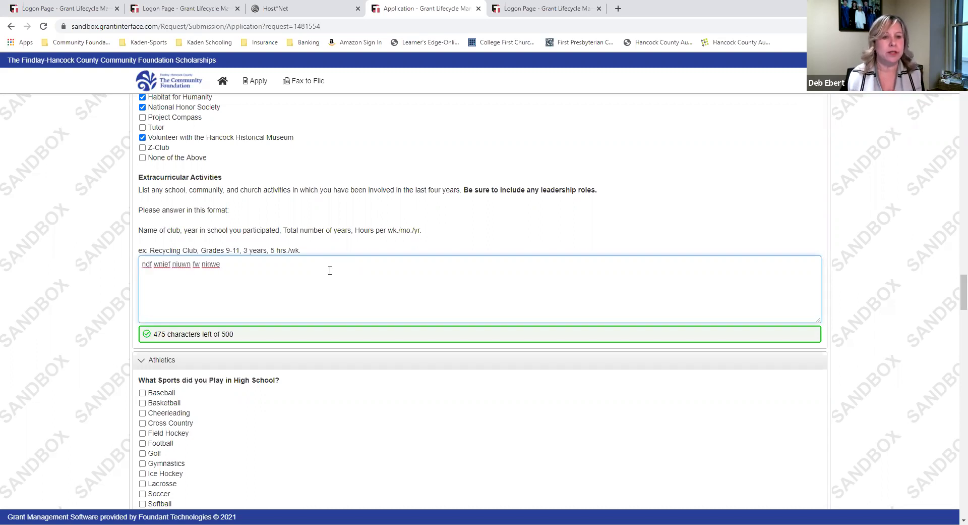
pyautogui.scroll(-5, 330, 270)
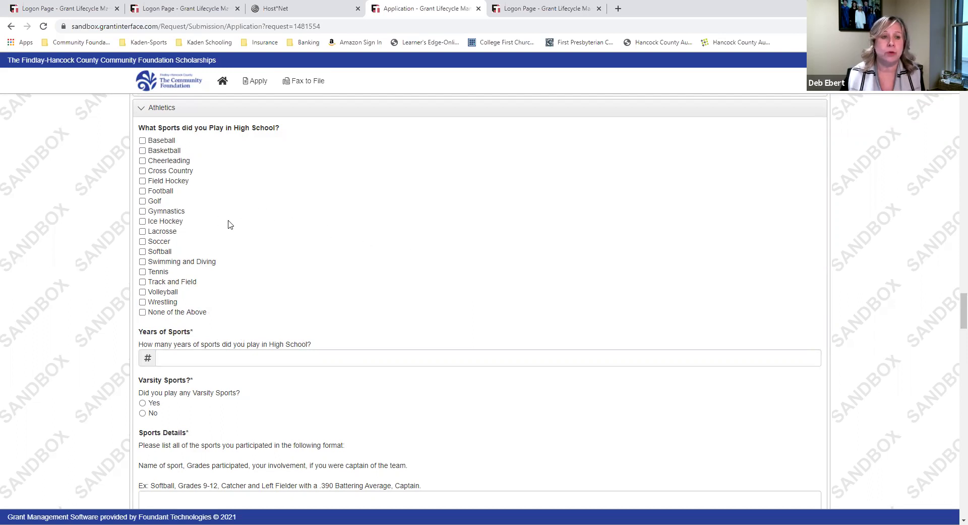
# Tick Baseball, Football and Track and Field as sports played
pyautogui.click(142, 140)
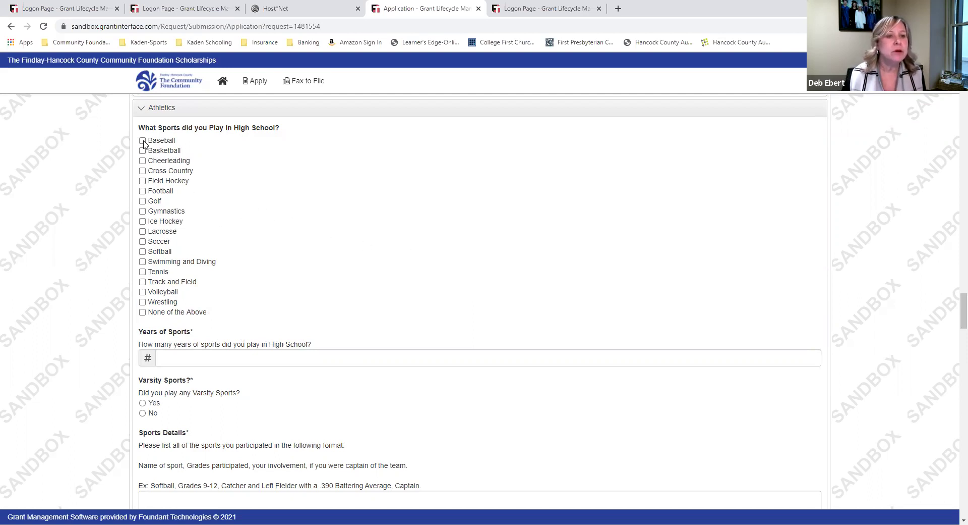
pyautogui.click(142, 191)
pyautogui.click(143, 281)
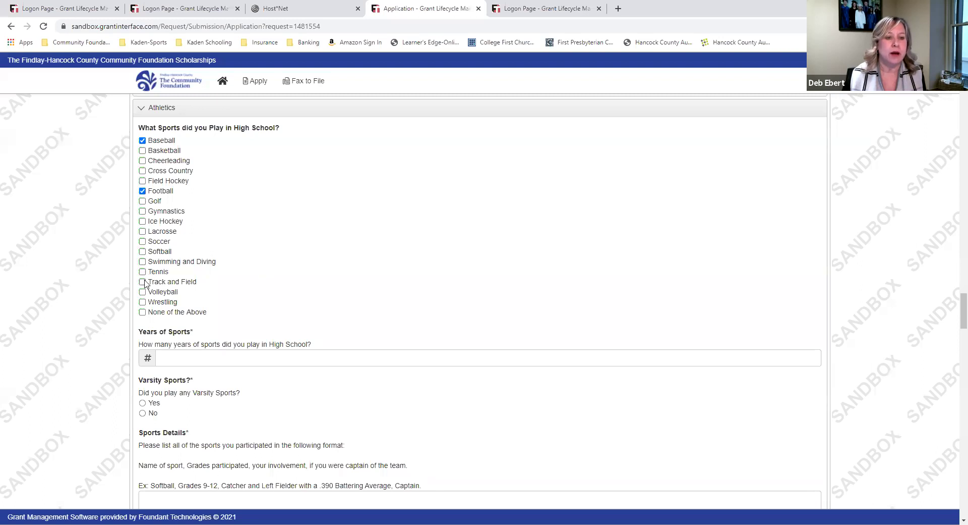
# Enter 4 years of sports and answer Yes to varsity sports
pyautogui.scroll(-3, 230, 212)
pyautogui.click(230, 210)
pyautogui.write('4')
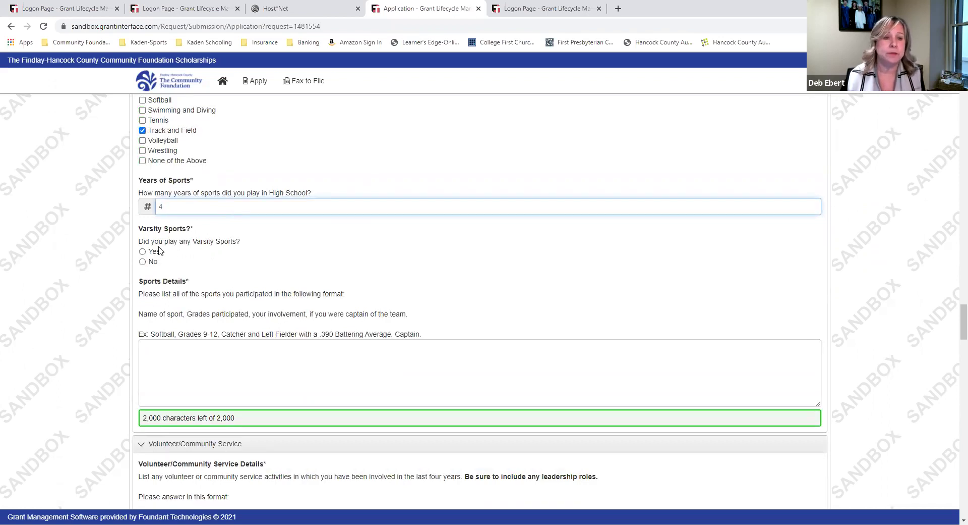
pyautogui.click(142, 251)
pyautogui.click(254, 369)
pyautogui.scroll(-2, 254, 369)
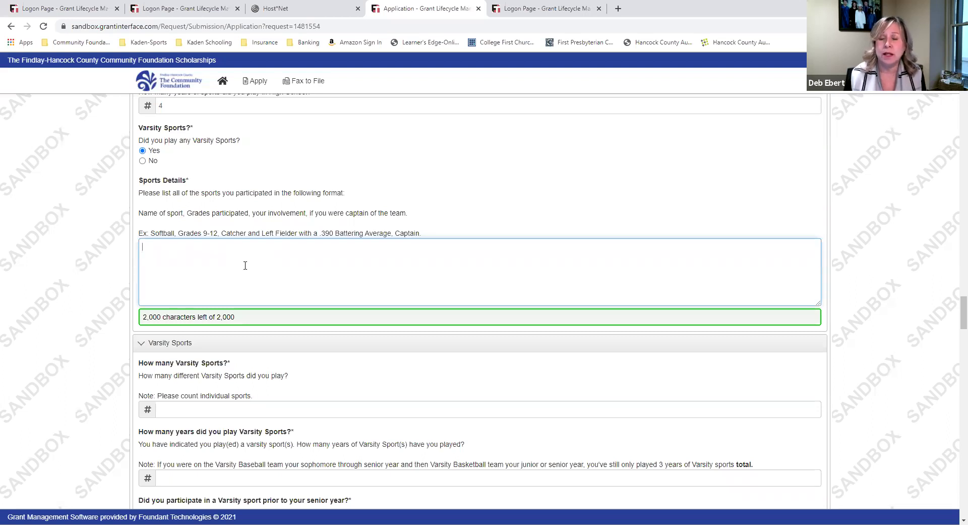
# Add placeholder sports details, enter 3 varsity sports and 3 varsity years, and answer Yes to varsity before senior year
pyautogui.write('g ermgr  mmto r')
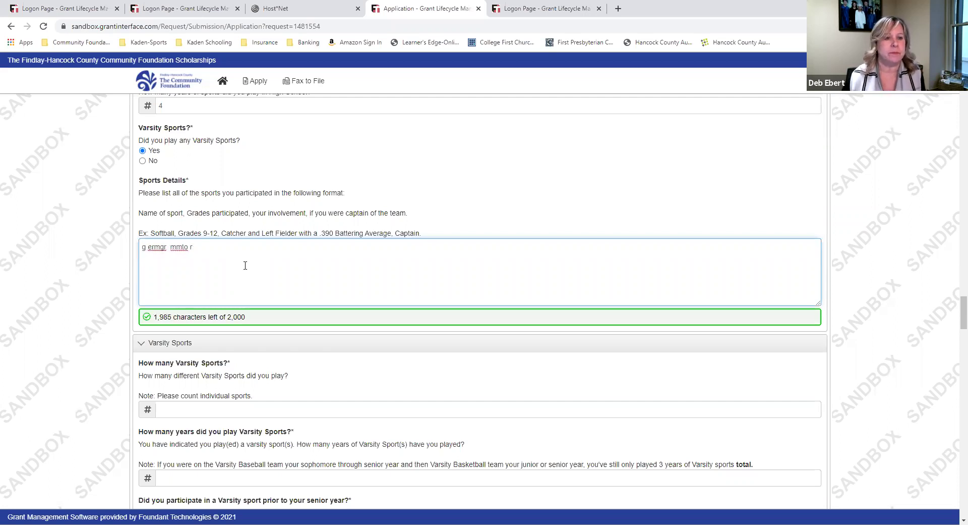
pyautogui.scroll(-4, 245, 265)
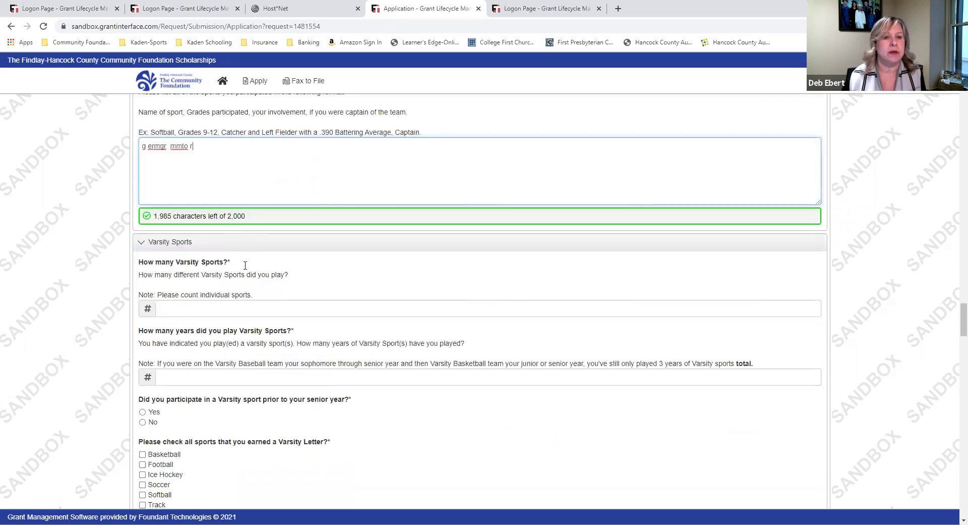
pyautogui.click(274, 207)
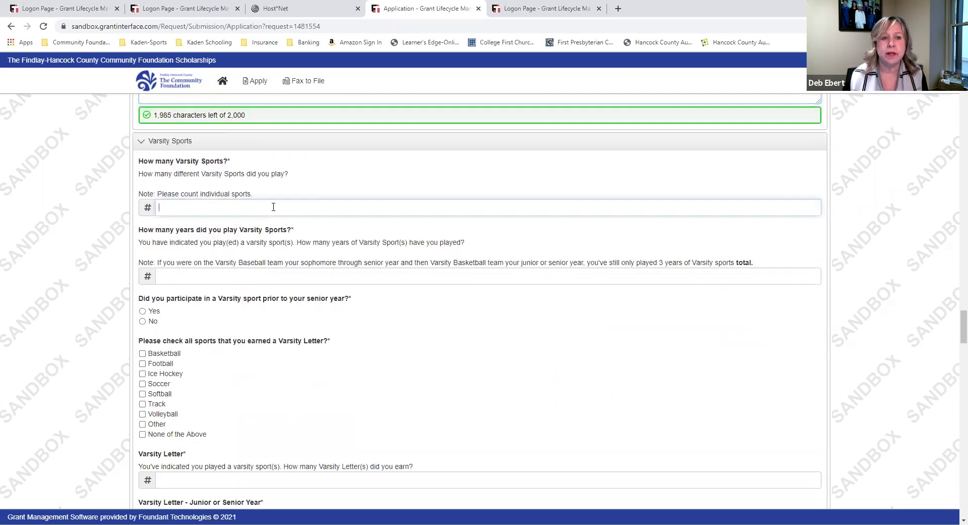
pyautogui.write('3')
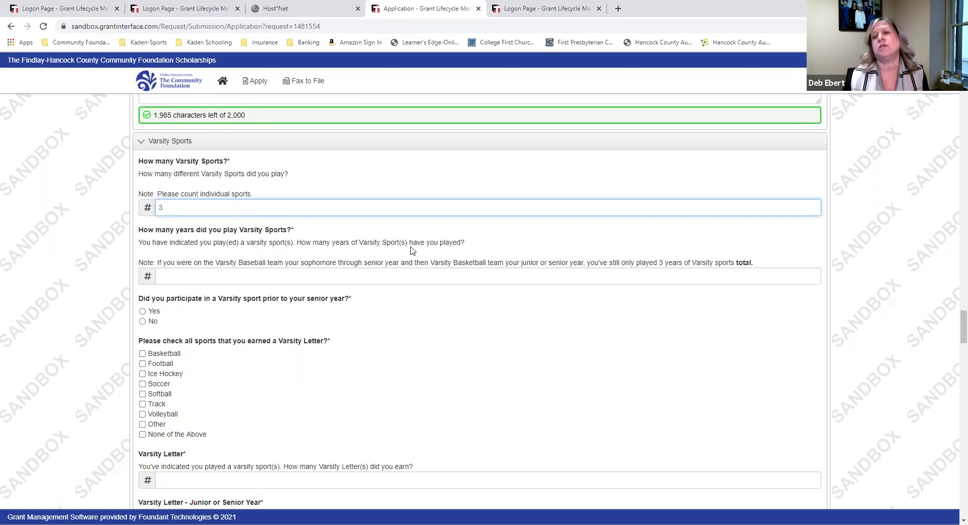
pyautogui.click(377, 281)
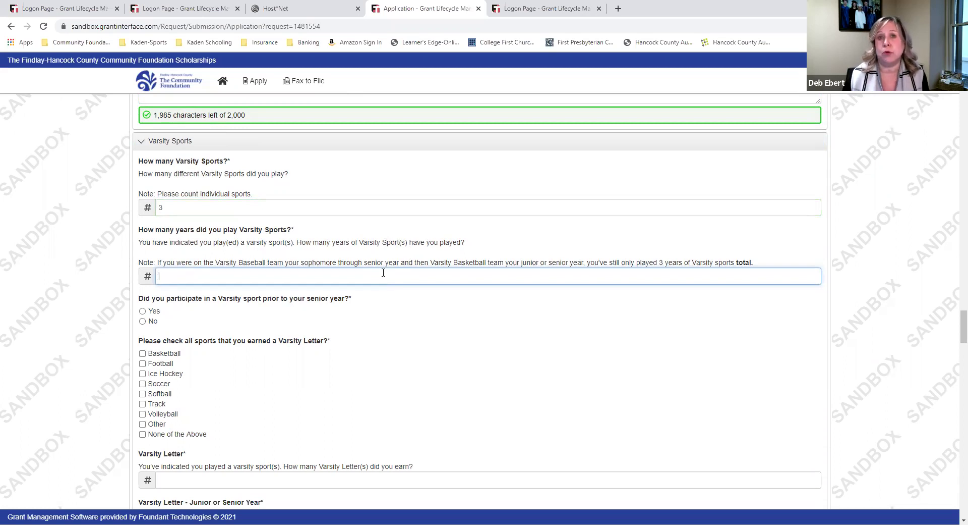
pyautogui.write('3')
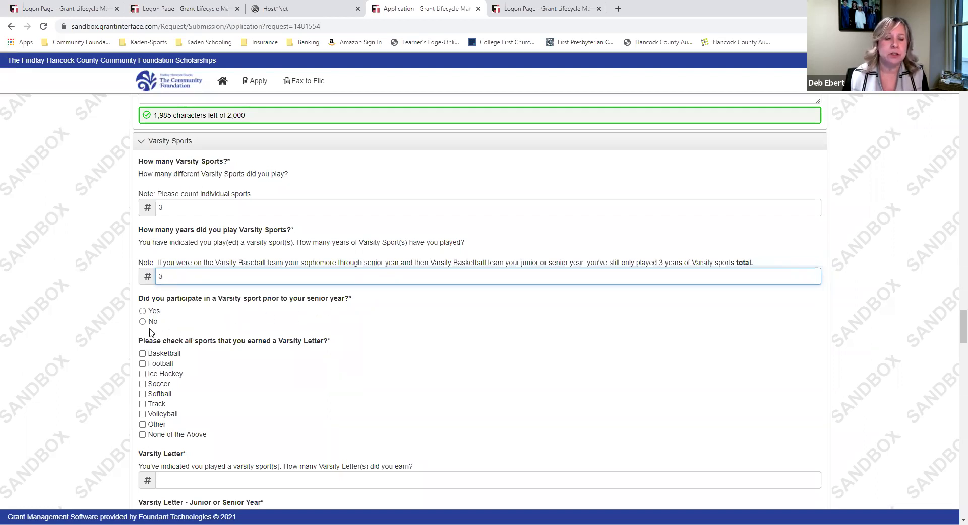
pyautogui.click(142, 312)
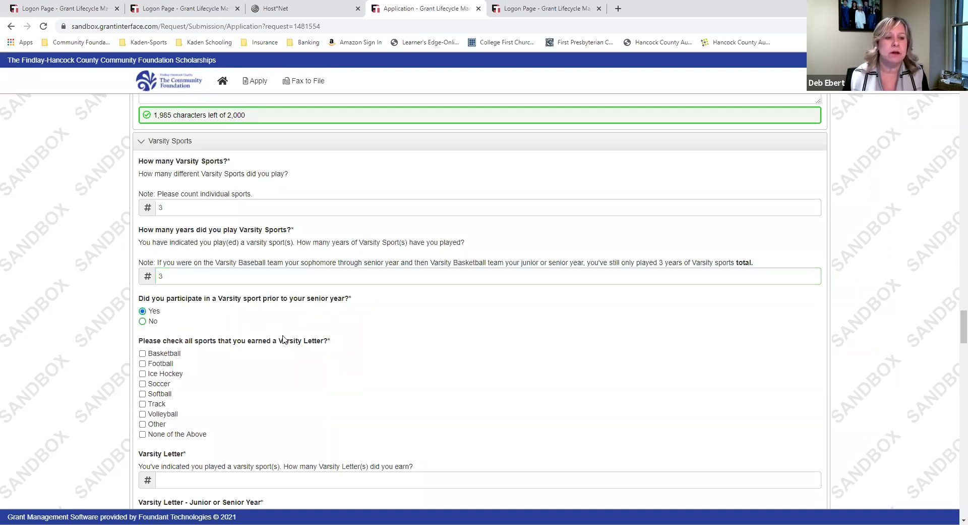
# Mark Football, Track and Other as letter sports, enter 3 letters, and answer Yes to a junior/senior letter
pyautogui.scroll(-2, 394, 381)
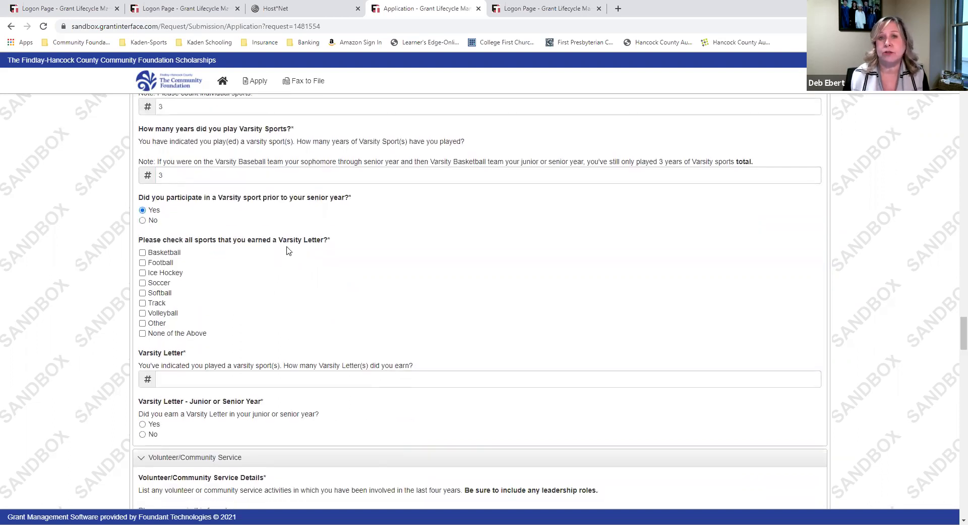
pyautogui.click(144, 264)
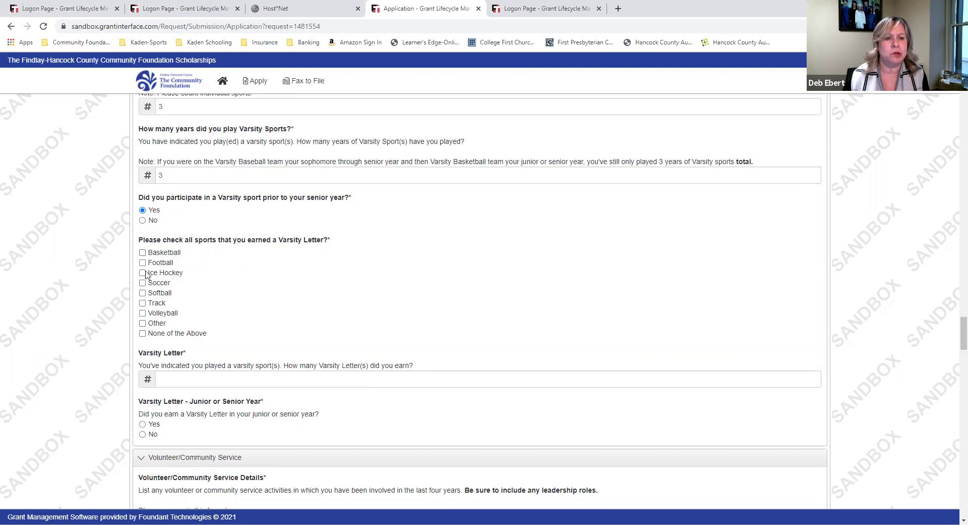
pyautogui.click(143, 303)
pyautogui.click(143, 323)
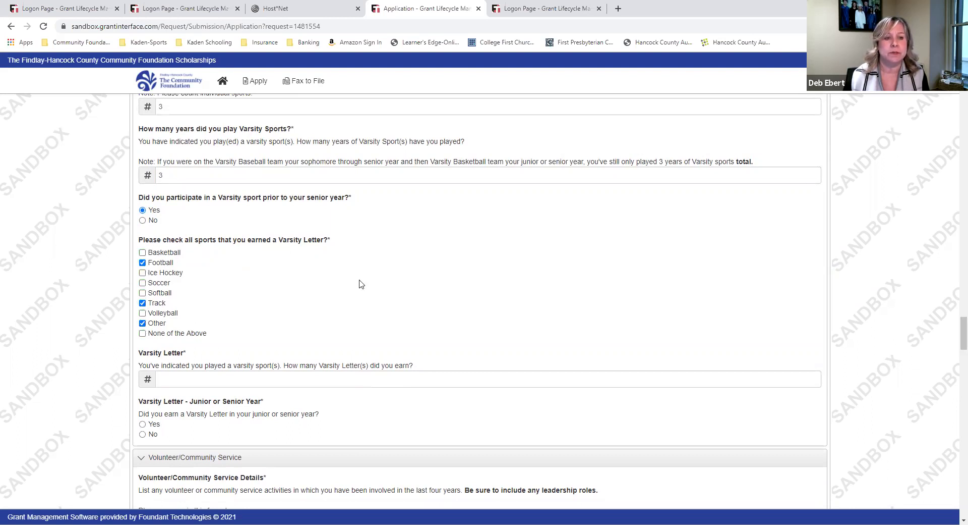
pyautogui.scroll(-3, 474, 295)
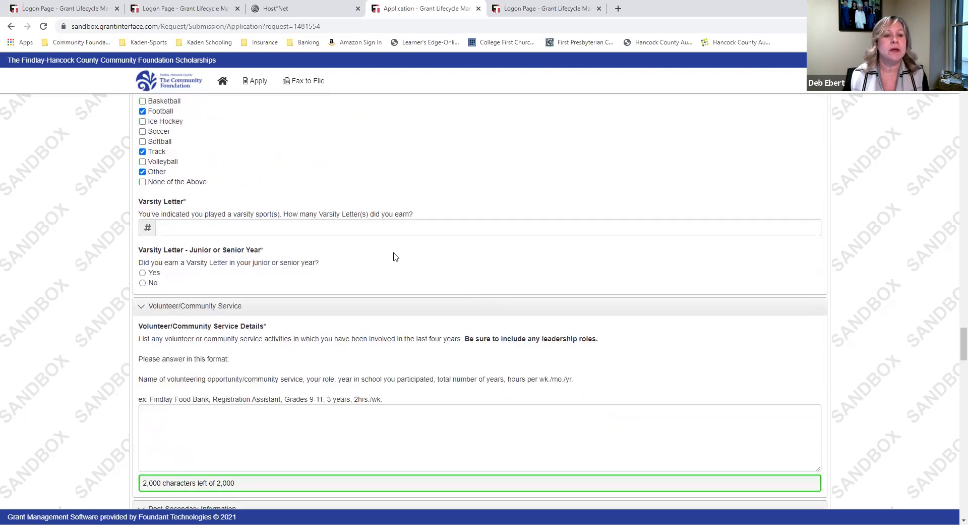
pyautogui.click(338, 227)
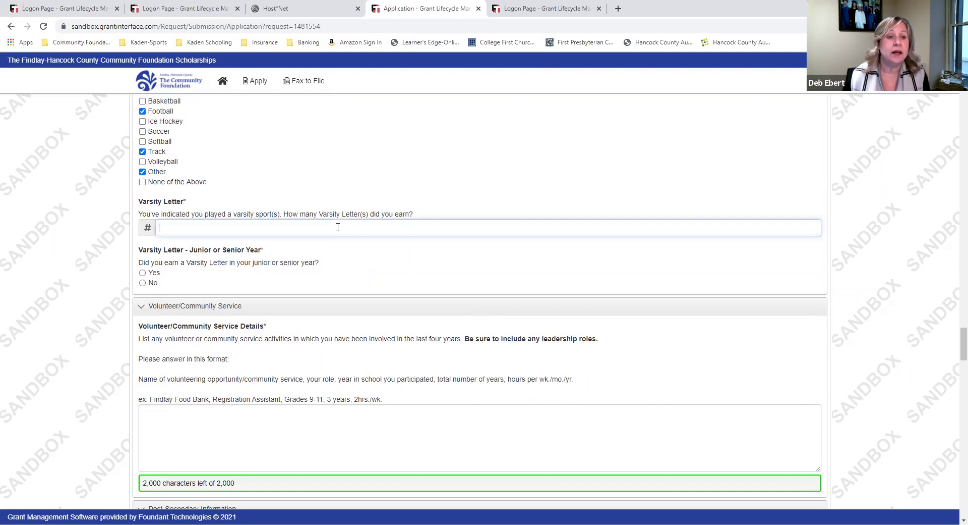
pyautogui.write('3')
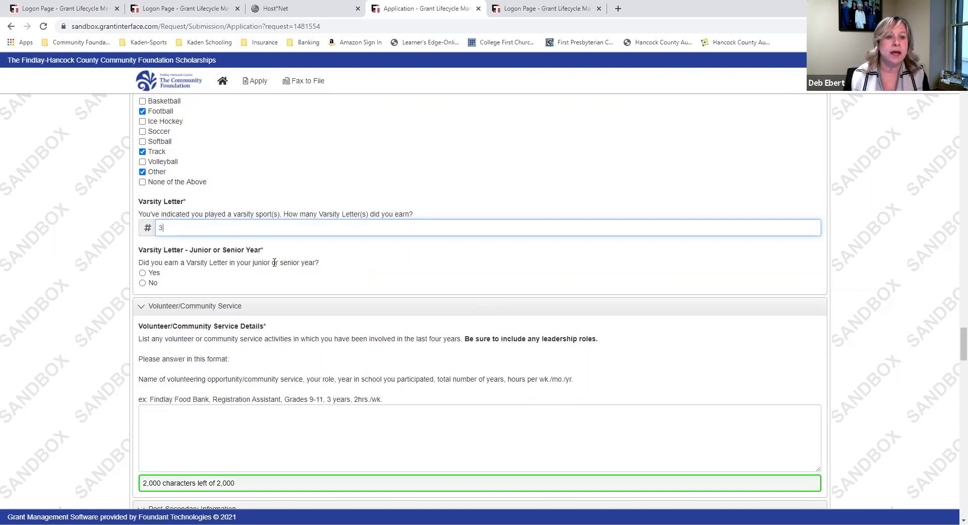
pyautogui.click(143, 274)
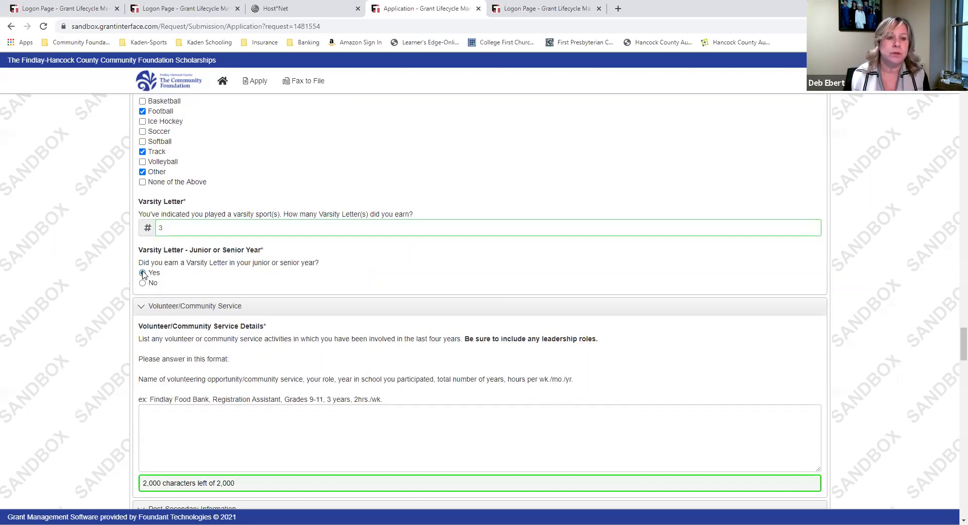
pyautogui.scroll(-3, 342, 246)
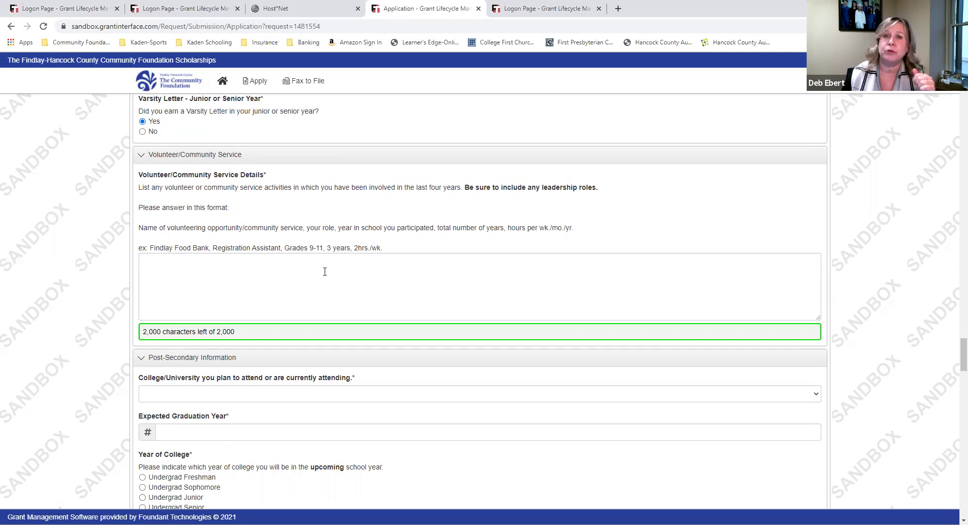
# Type placeholder text into the Volunteer/Community Service Details box
pyautogui.click(305, 279)
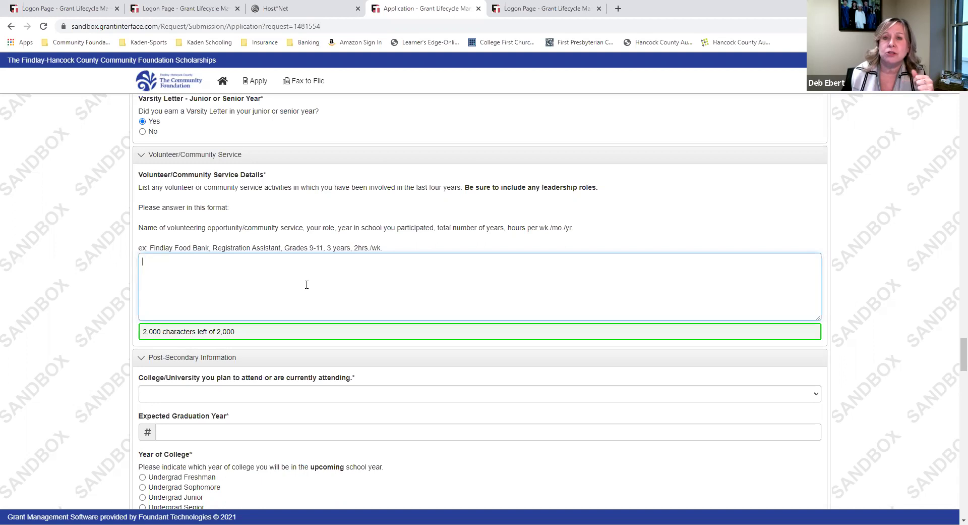
pyautogui.write('nf owenfiowefnwi ew')
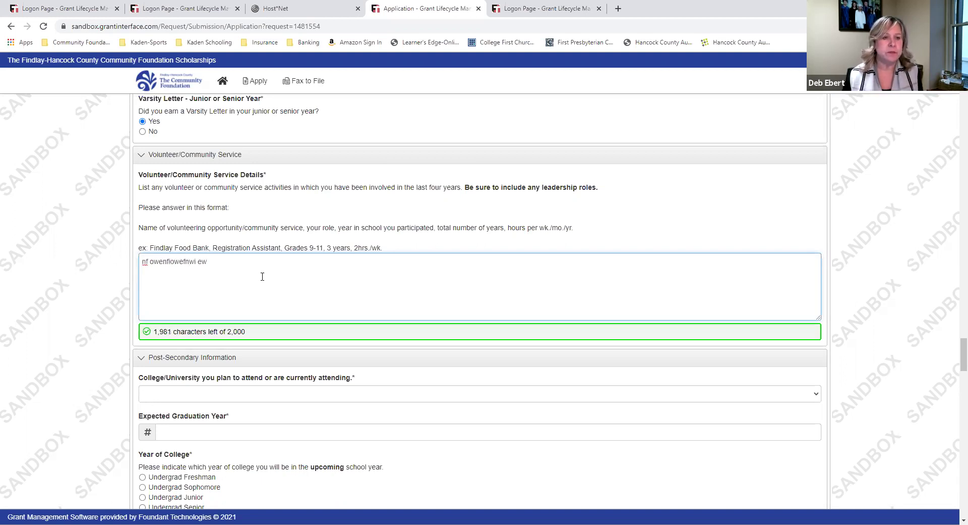
pyautogui.scroll(-4, 262, 276)
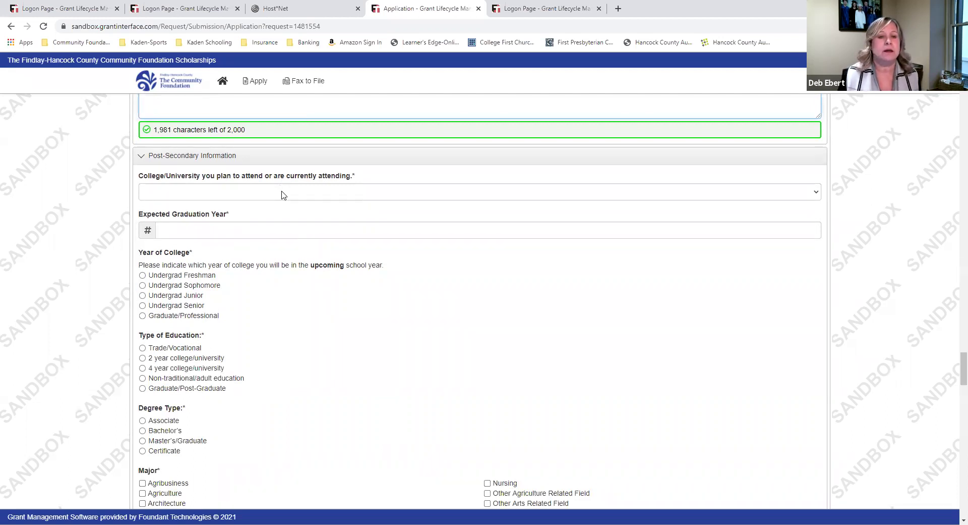
# Choose Other as the planned college and enter 2025 as the graduation year
pyautogui.click(282, 195)
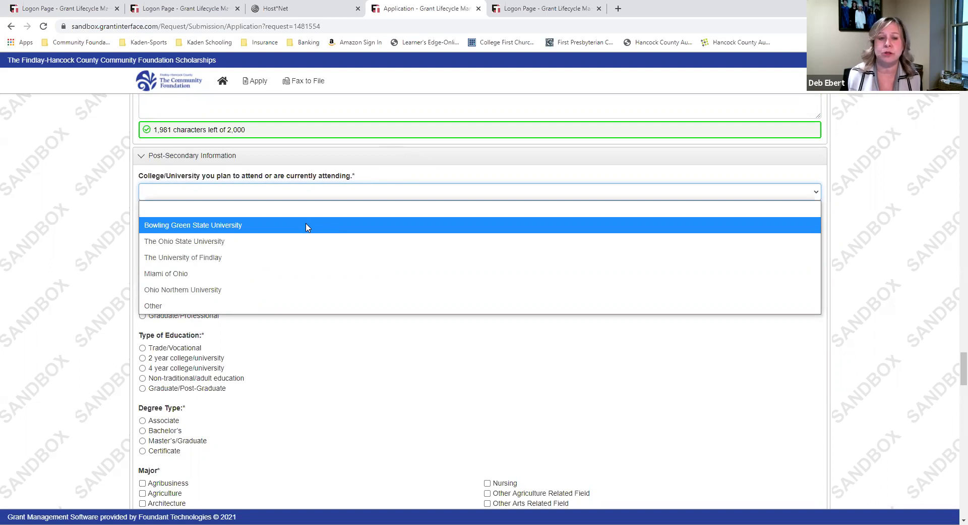
pyautogui.click(247, 308)
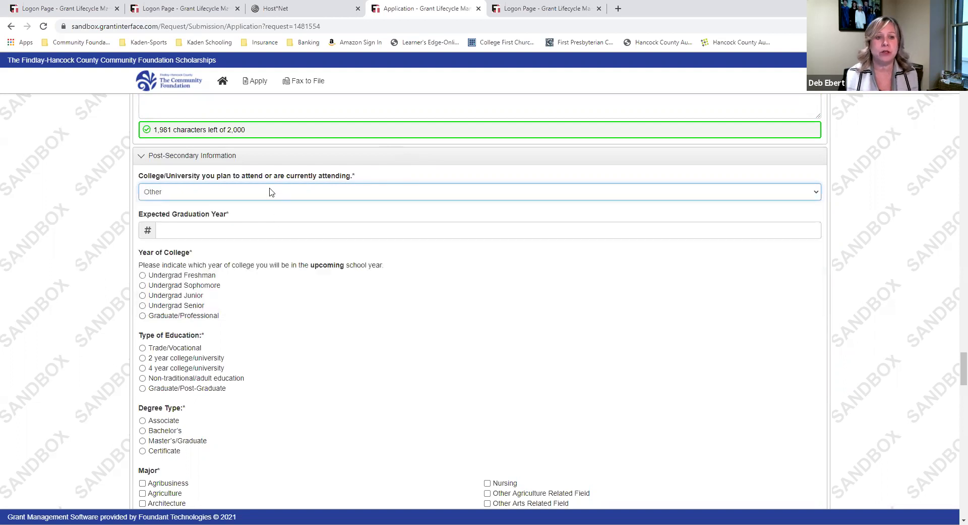
pyautogui.click(257, 231)
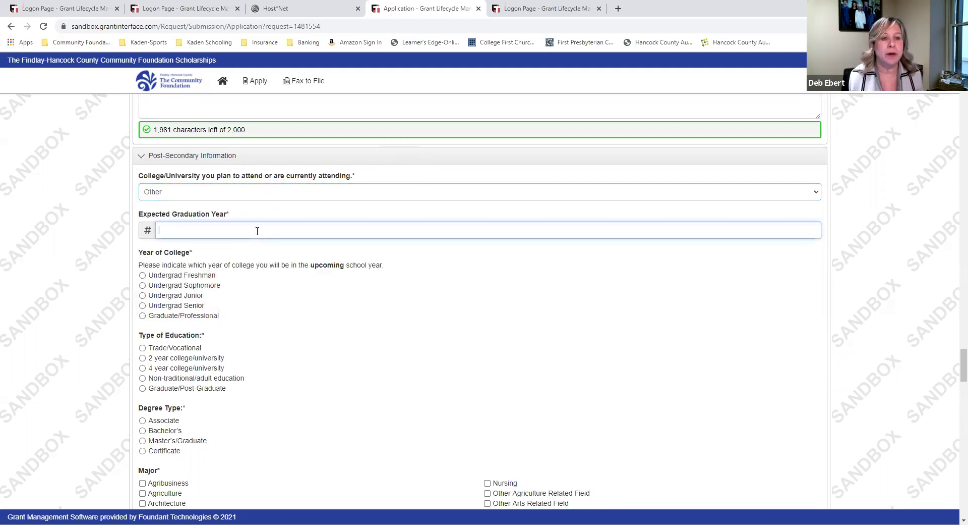
pyautogui.write('2025')
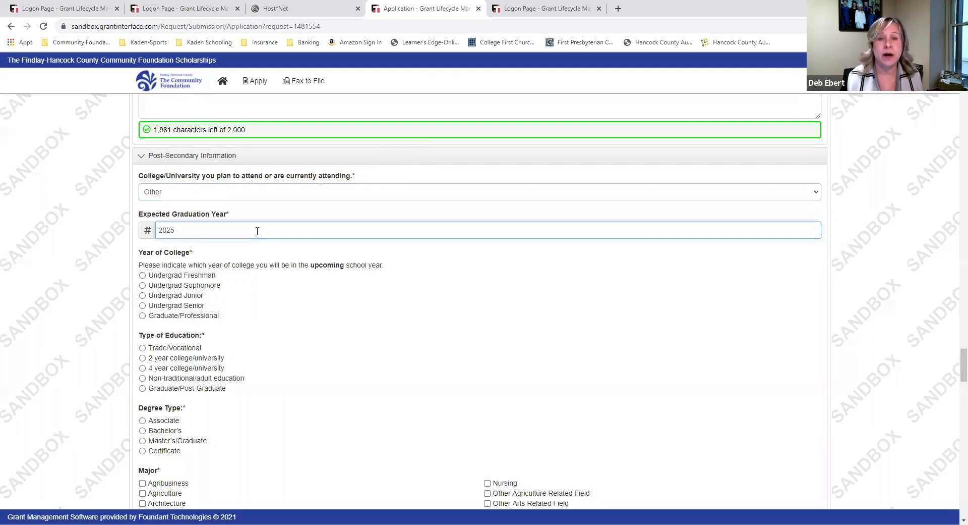
pyautogui.scroll(-1, 285, 275)
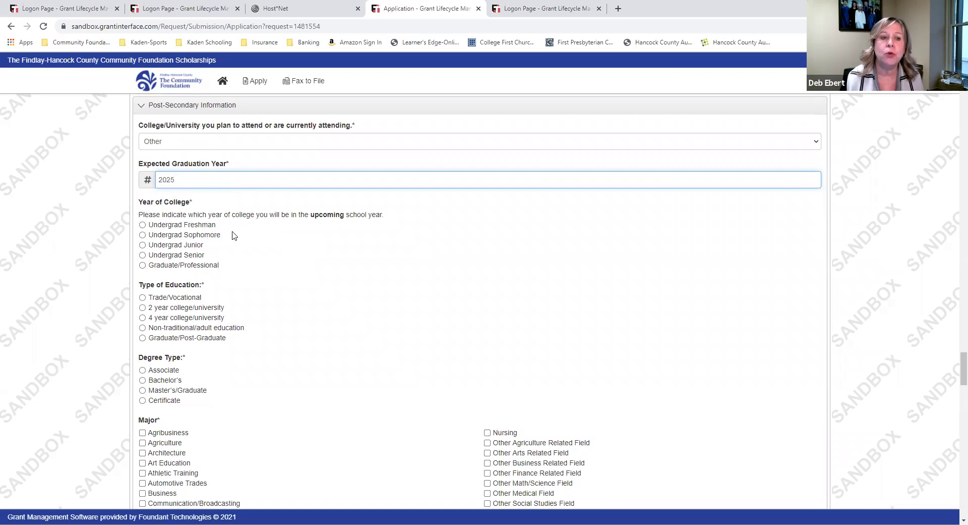
# Select Undergrad Freshman, 4 year college/university, Bachelor's degree, and Nursing as the major
pyautogui.click(141, 226)
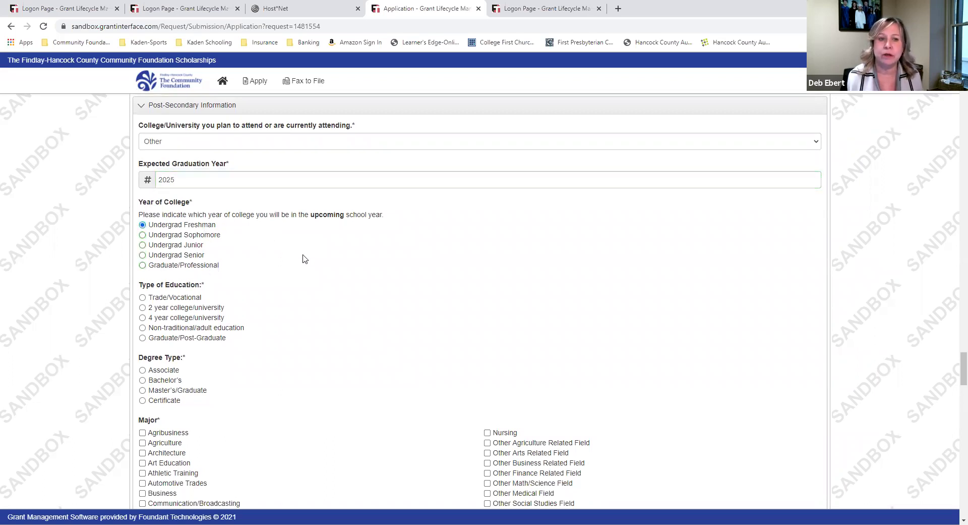
pyautogui.scroll(-2, 304, 257)
pyautogui.scroll(-1, 303, 258)
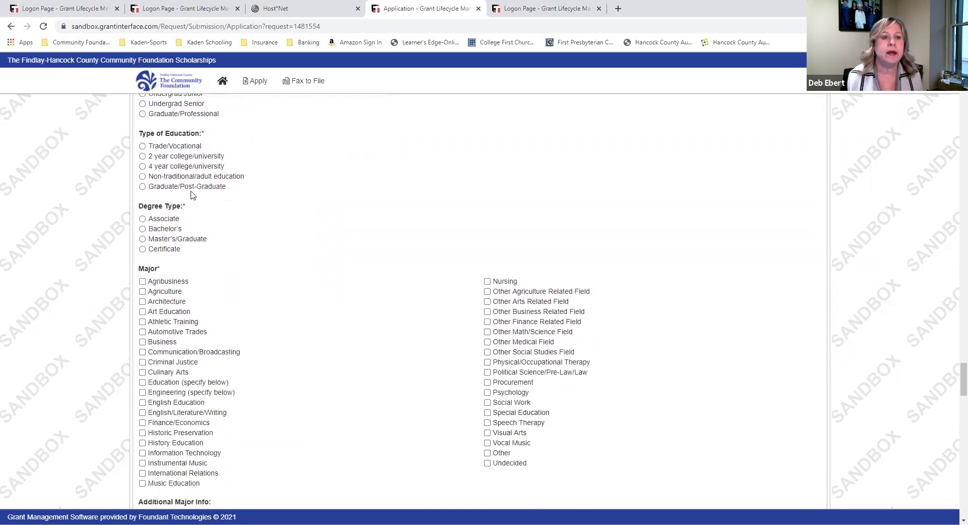
pyautogui.click(147, 167)
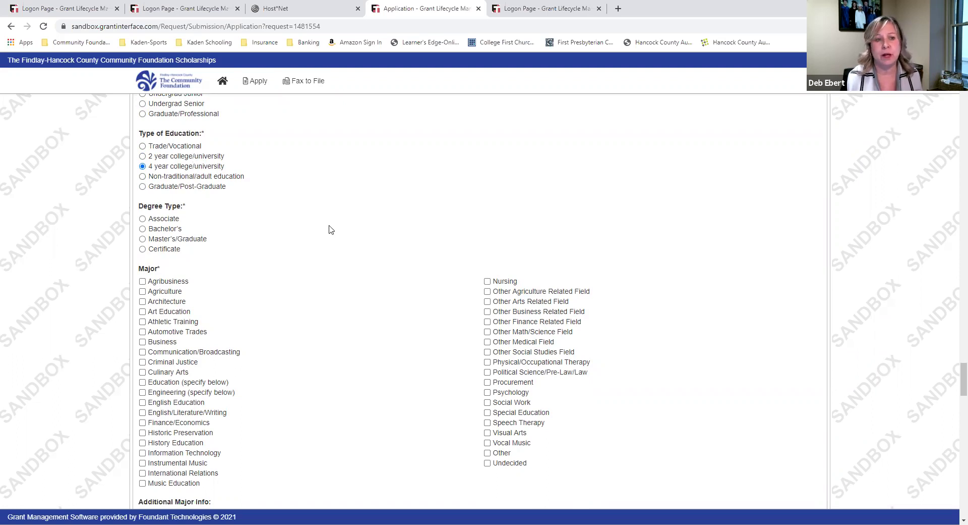
pyautogui.click(143, 229)
pyautogui.scroll(-2, 348, 218)
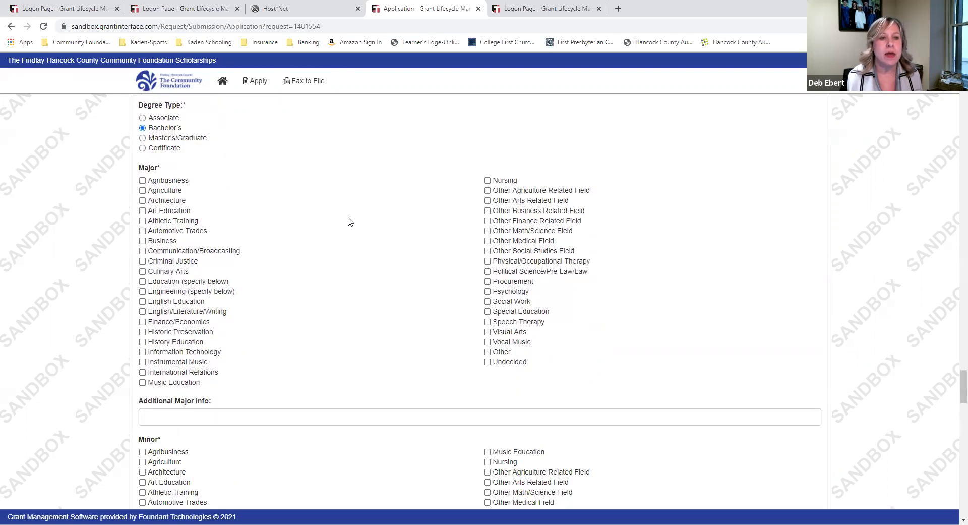
pyautogui.click(487, 181)
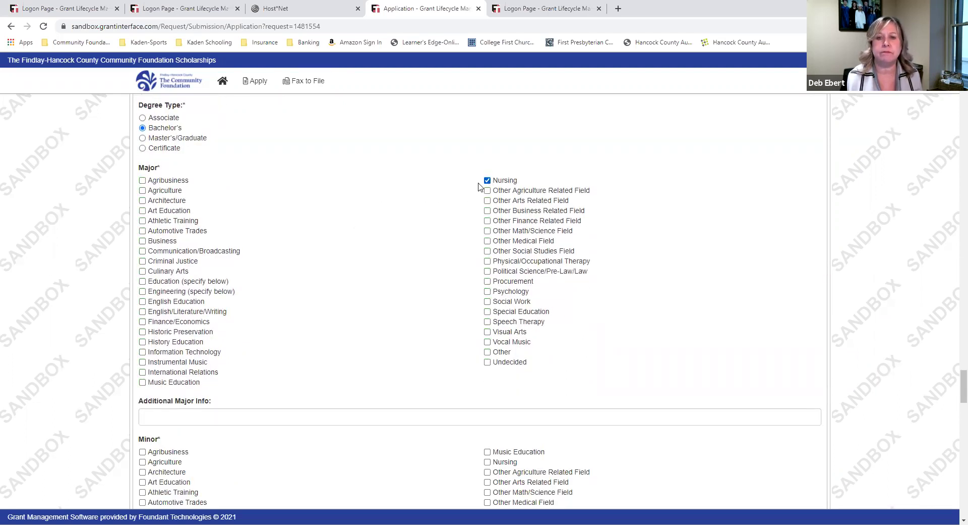
# Mark the minor as Undecided
pyautogui.scroll(-3, 446, 197)
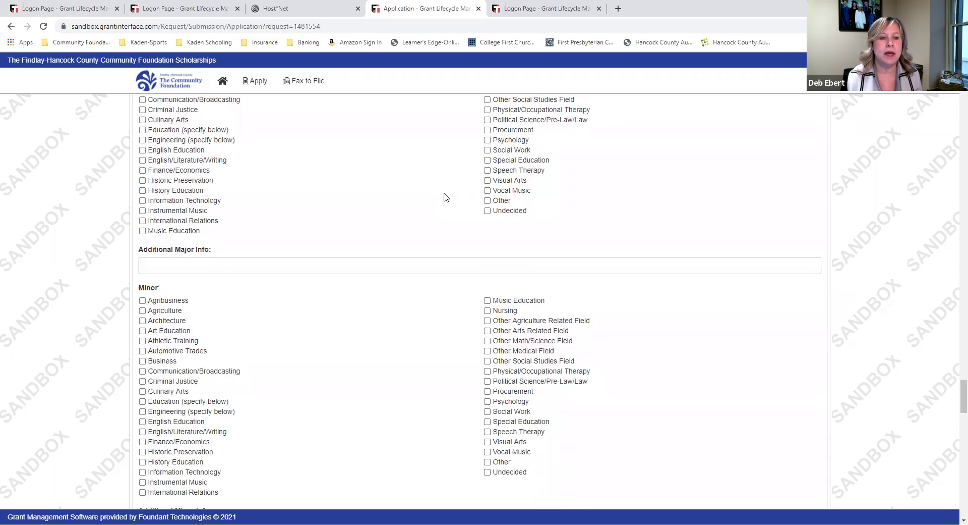
pyautogui.scroll(-3, 444, 197)
pyautogui.scroll(3, 440, 196)
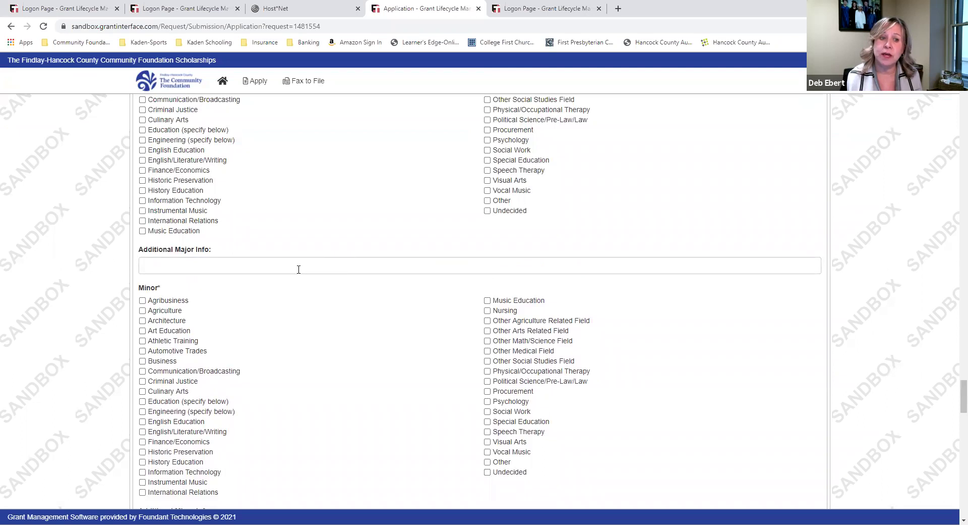
pyautogui.scroll(-3, 332, 302)
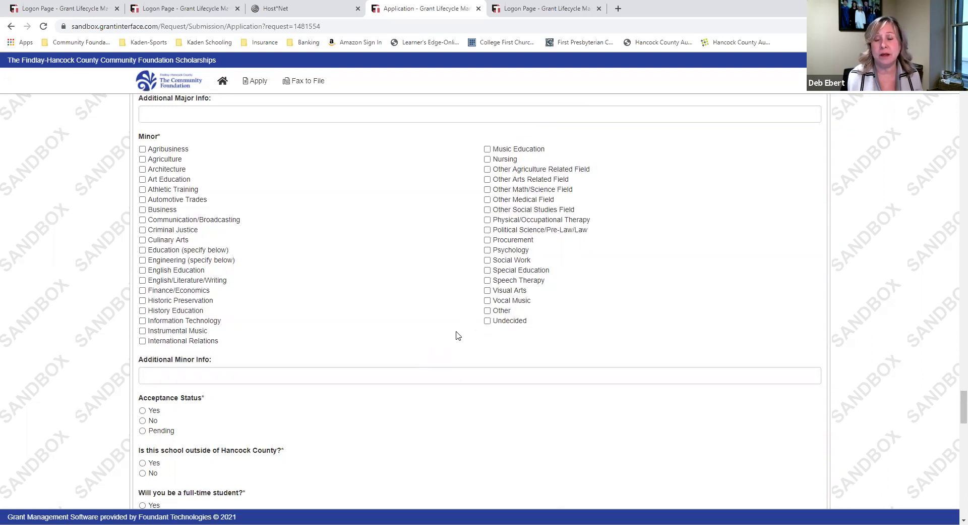
pyautogui.click(487, 321)
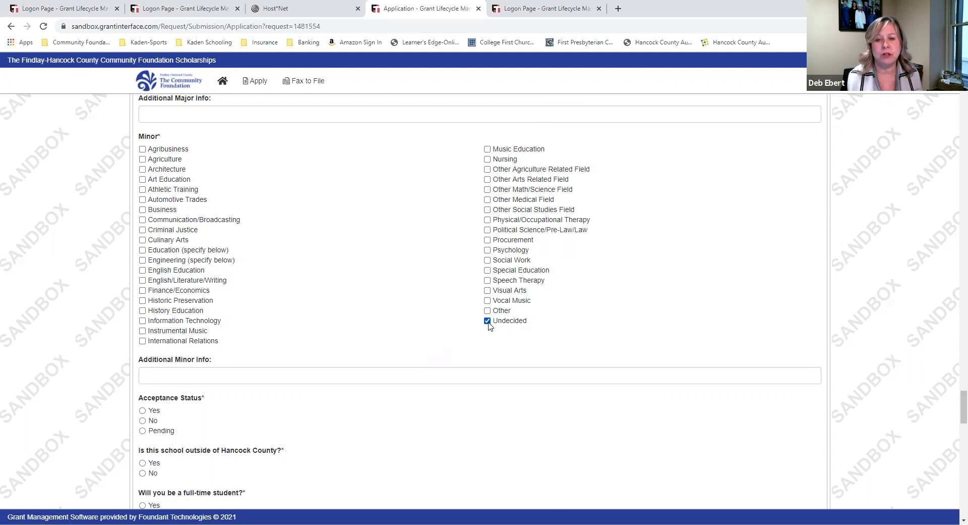
# Answer Yes for acceptance status and for a school outside Hancock County
pyautogui.scroll(-5, 393, 317)
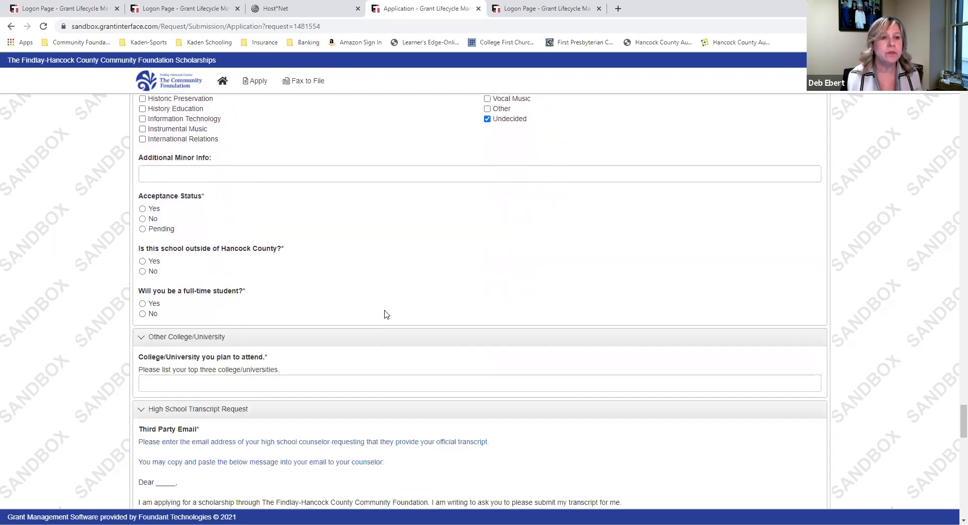
pyautogui.click(147, 158)
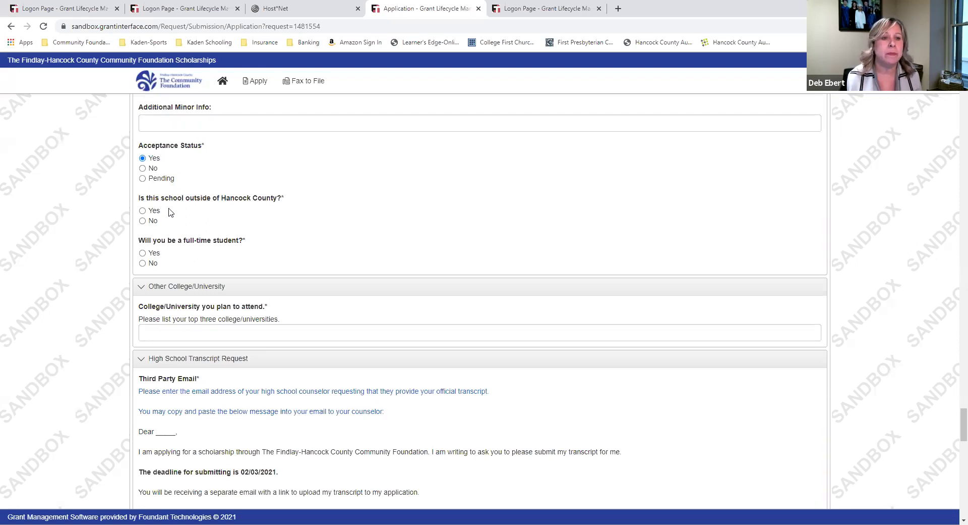
pyautogui.click(146, 211)
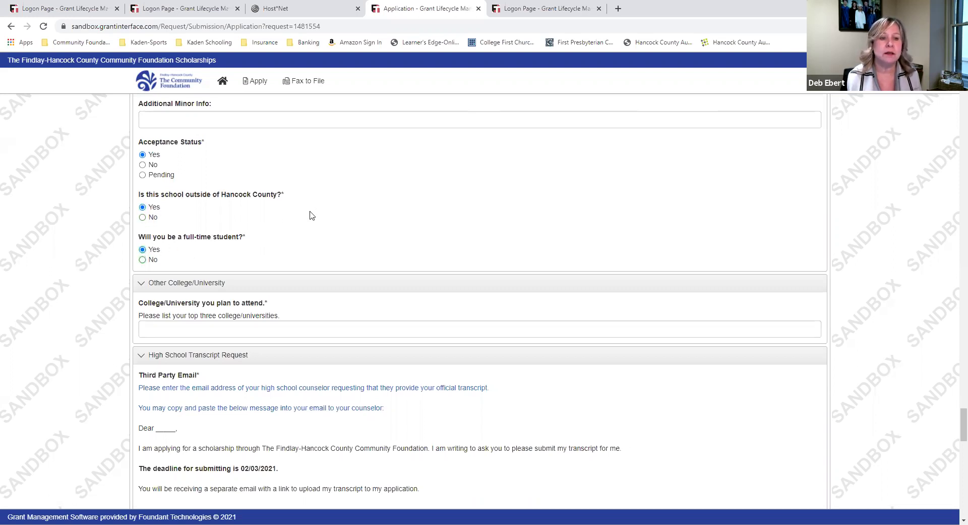
pyautogui.scroll(-2, 309, 213)
# Type 'University of Toledo' in the College/University you plan to attend box
pyautogui.click(303, 230)
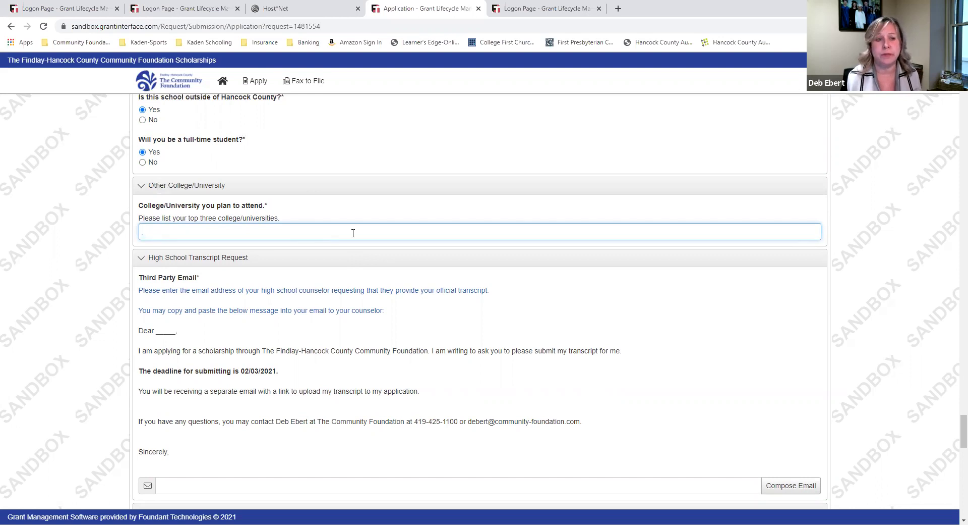
pyautogui.write('U')
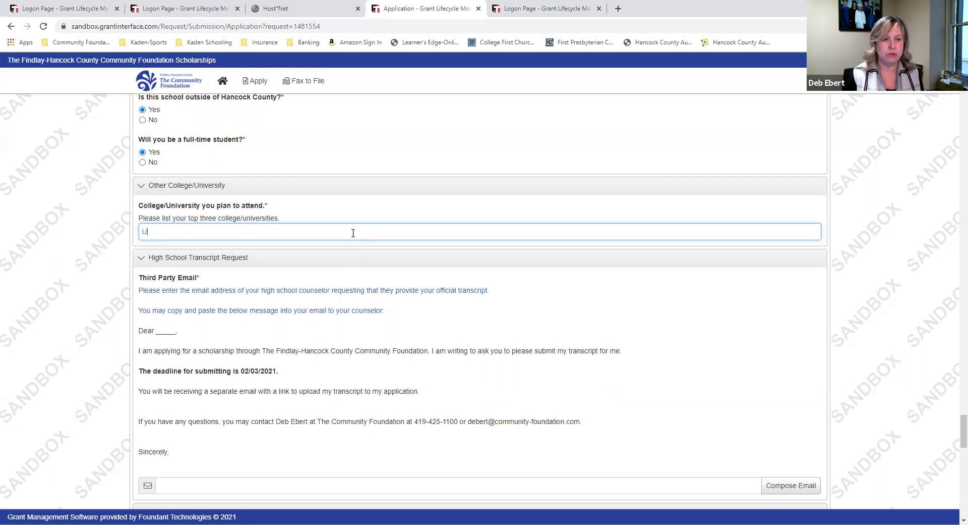
pyautogui.write('niversity of Toledo')
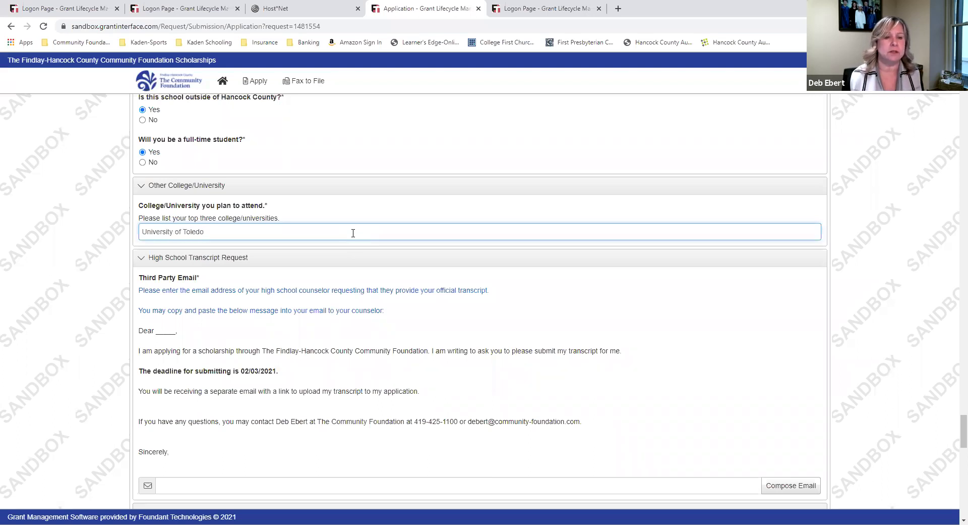
pyautogui.scroll(-3, 353, 233)
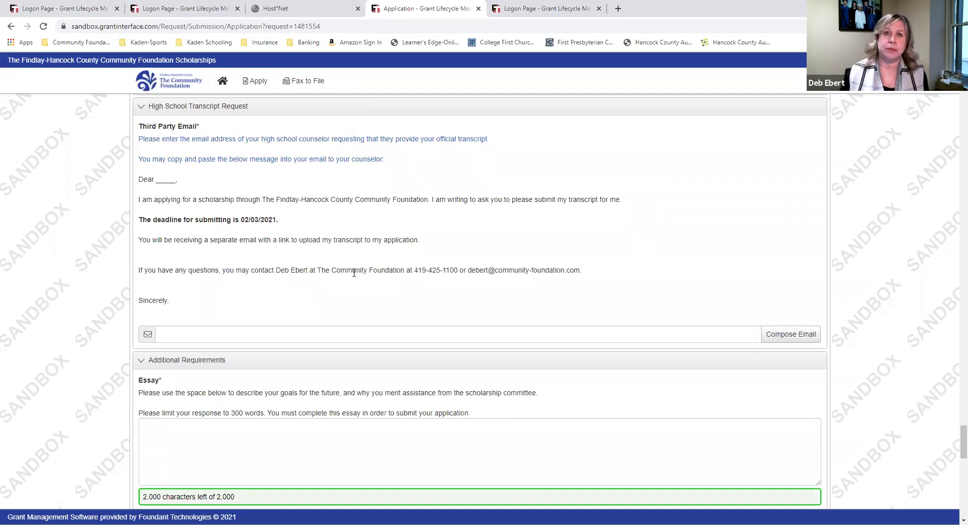
# Enter the counselor's e-mail as Third Party Email and copy the sample transcript request letter
pyautogui.click(328, 337)
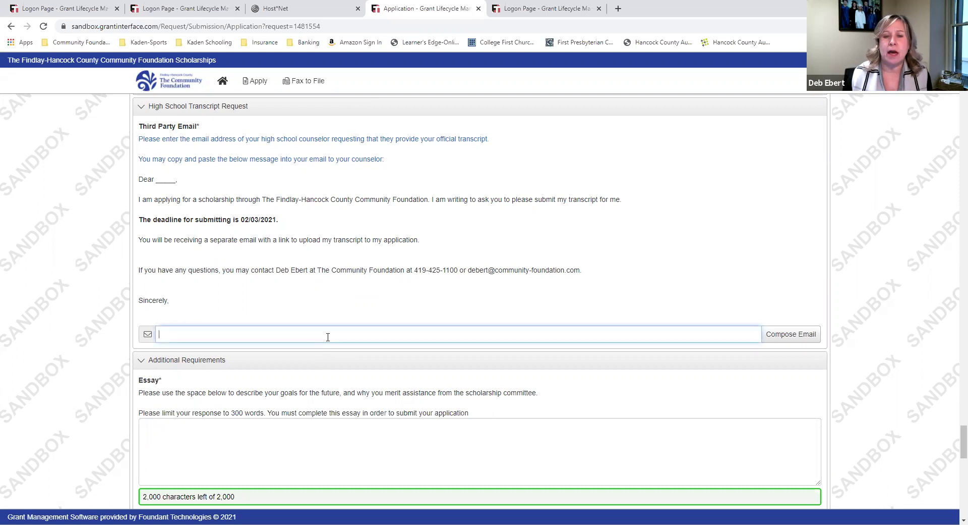
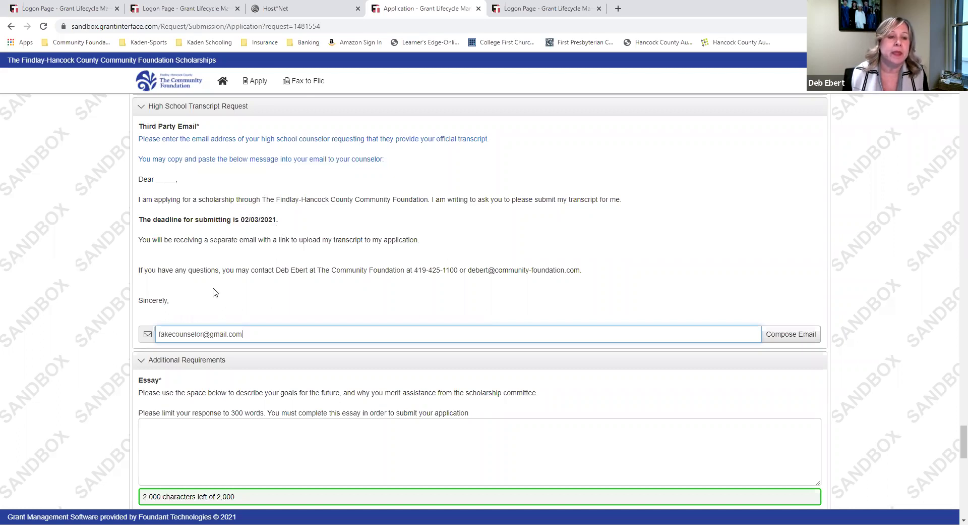
pyautogui.moveTo(179, 305); pyautogui.dragTo(133, 186)
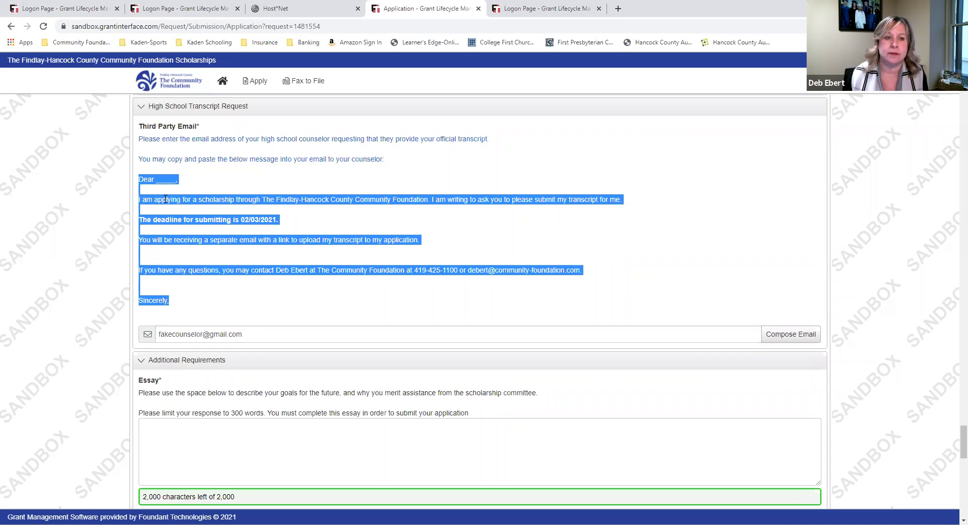
pyautogui.rightClick(168, 204)
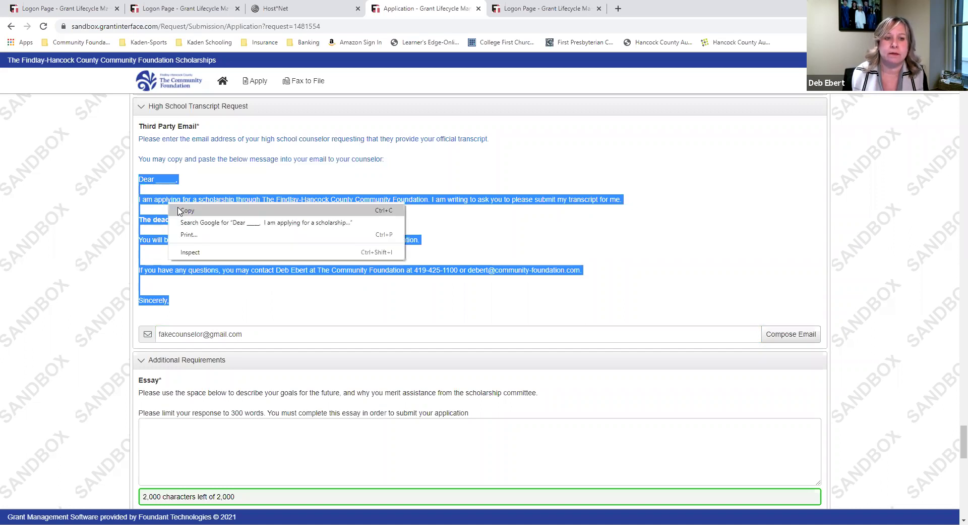
pyautogui.click(178, 211)
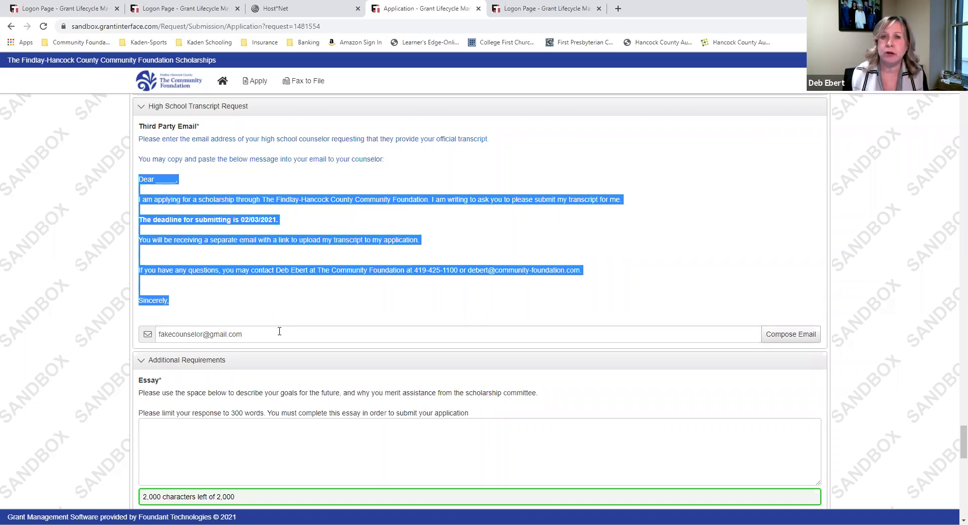
# Compose a new email and paste the copied letter into its body
pyautogui.click(785, 339)
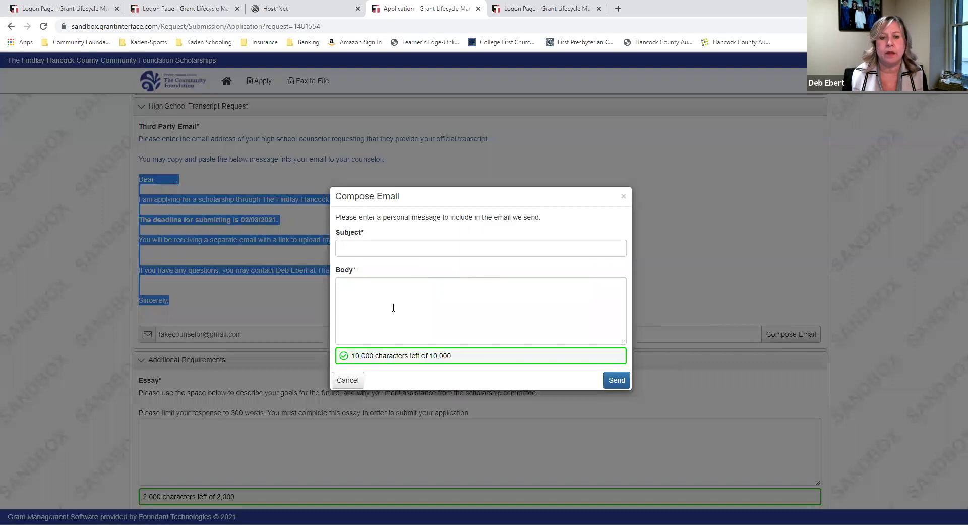
pyautogui.click(377, 295)
pyautogui.rightClick(377, 295)
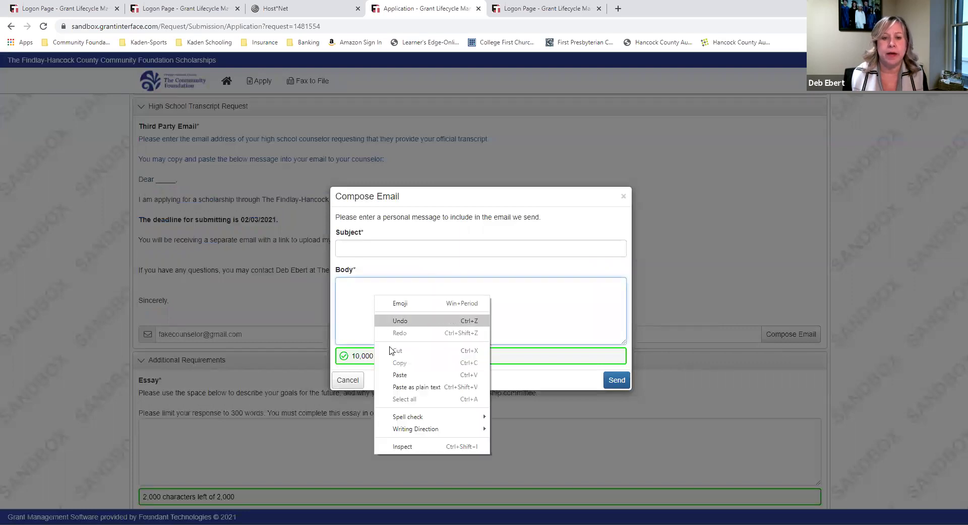
pyautogui.click(408, 378)
pyautogui.scroll(3, 393, 329)
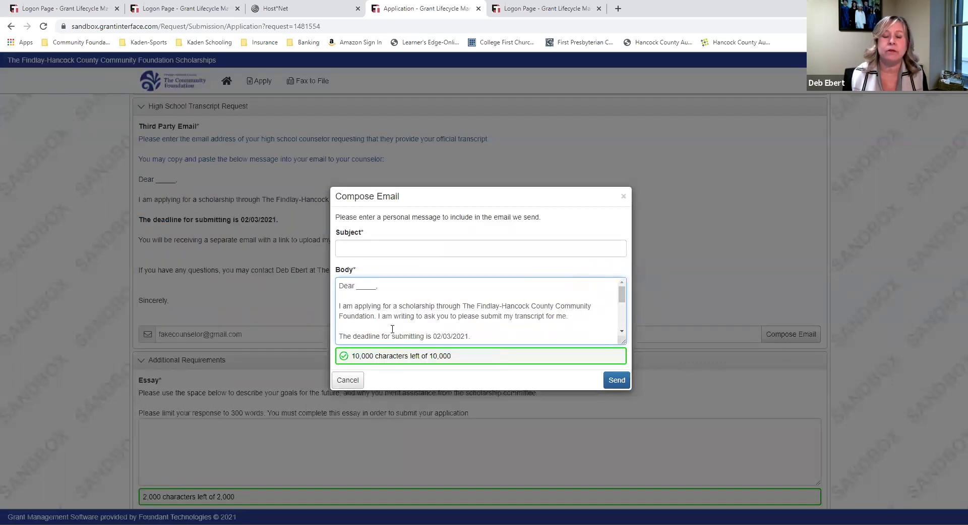
# Replace the salutation blank with the counselor's name and sign with the student's name
pyautogui.click(377, 286)
pyautogui.press('BackSpace')
pyautogui.press('BackSpace')
pyautogui.press('BackSpace')
pyautogui.press('BackSpace')
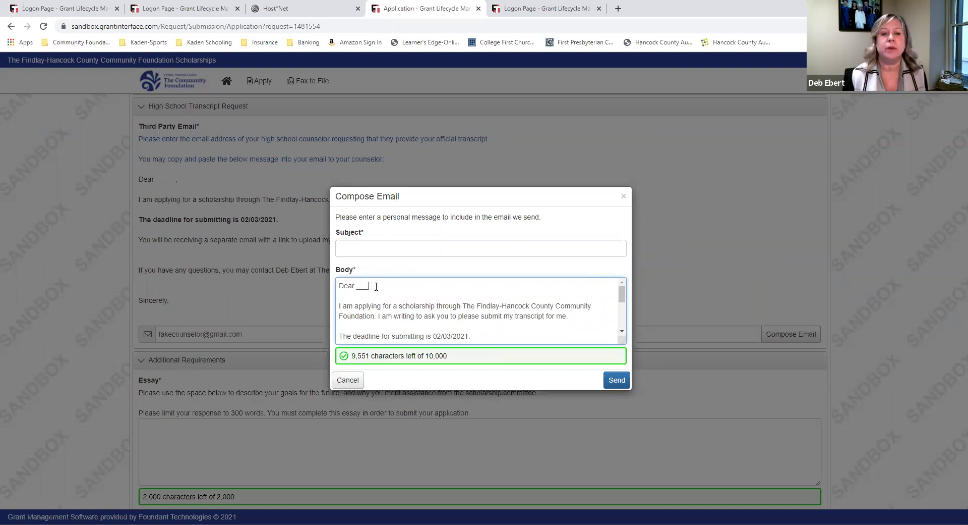
pyautogui.write('Mr')
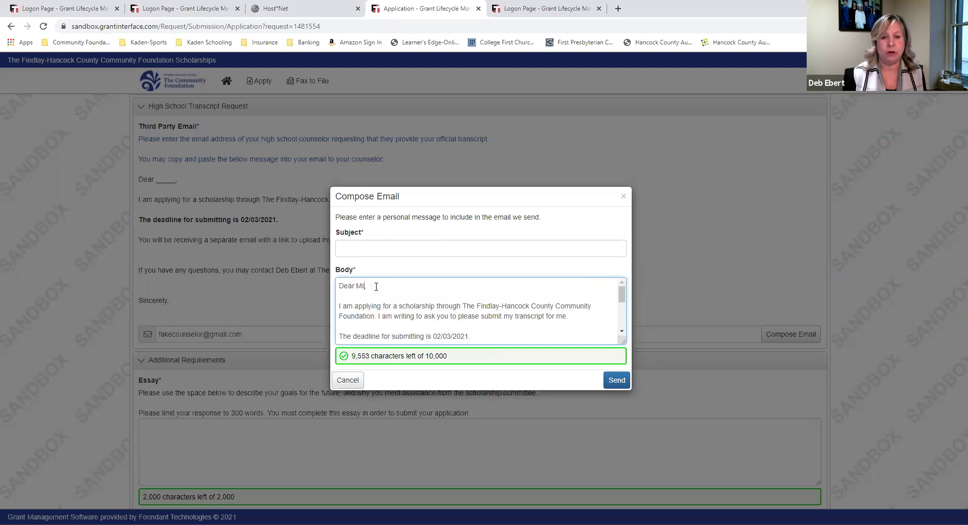
pyautogui.write('s.____________________')
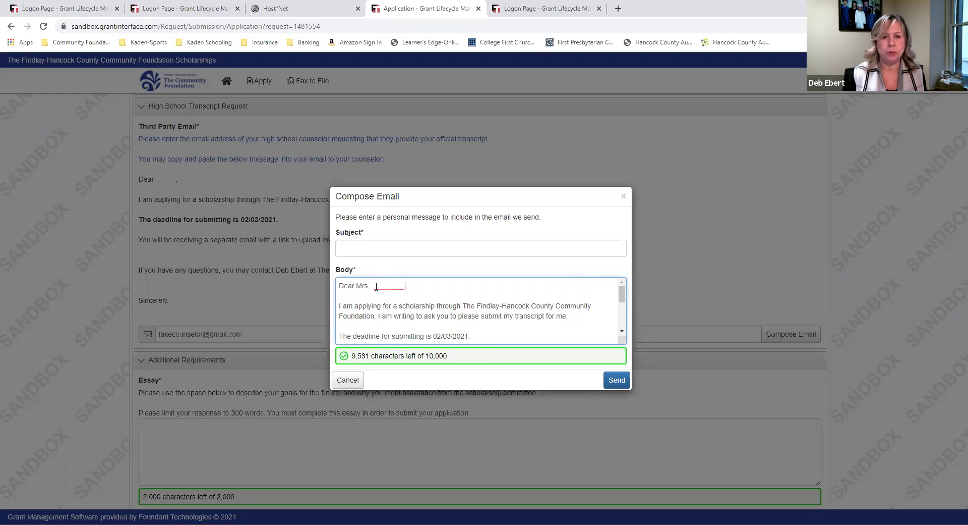
pyautogui.press('BackSpace')
pyautogui.press('BackSpace')
pyautogui.press('BackSpace')
pyautogui.press('BackSpace')
pyautogui.press('BackSpace')
pyautogui.press('BackSpace')
pyautogui.press('BackSpace')
pyautogui.press('BackSpace')
pyautogui.press('BackSpace')
pyautogui.press('BackSpace')
pyautogui.press('BackSpace')
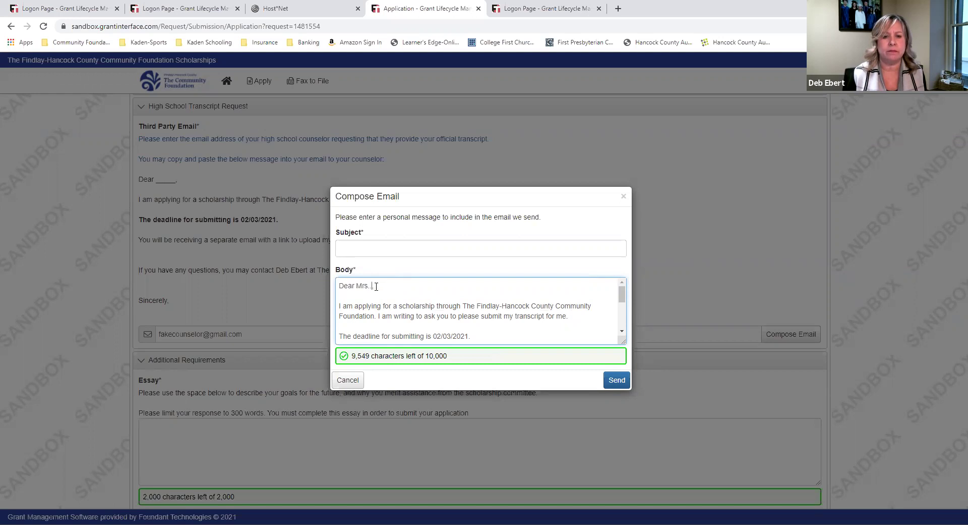
pyautogui.press('BackSpace')
pyautogui.write('Earnhart')
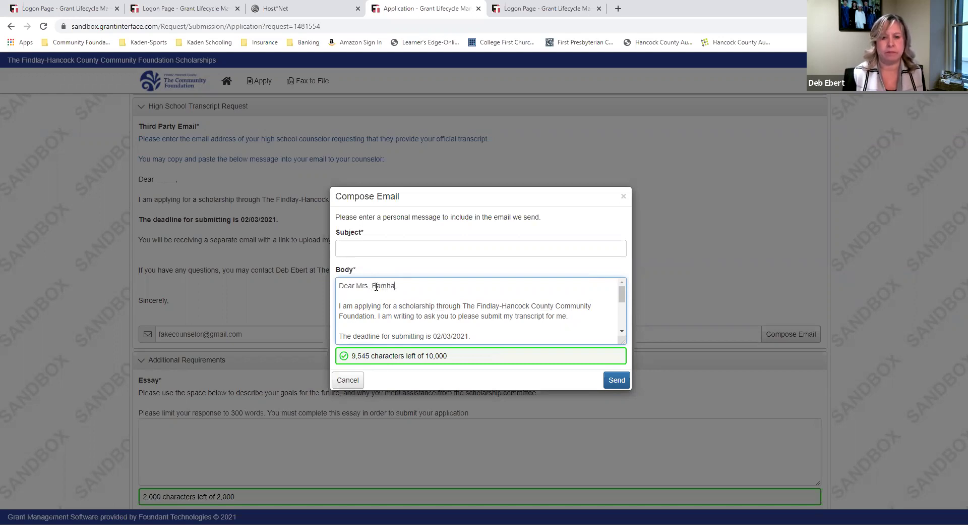
pyautogui.scroll(-5, 384, 300)
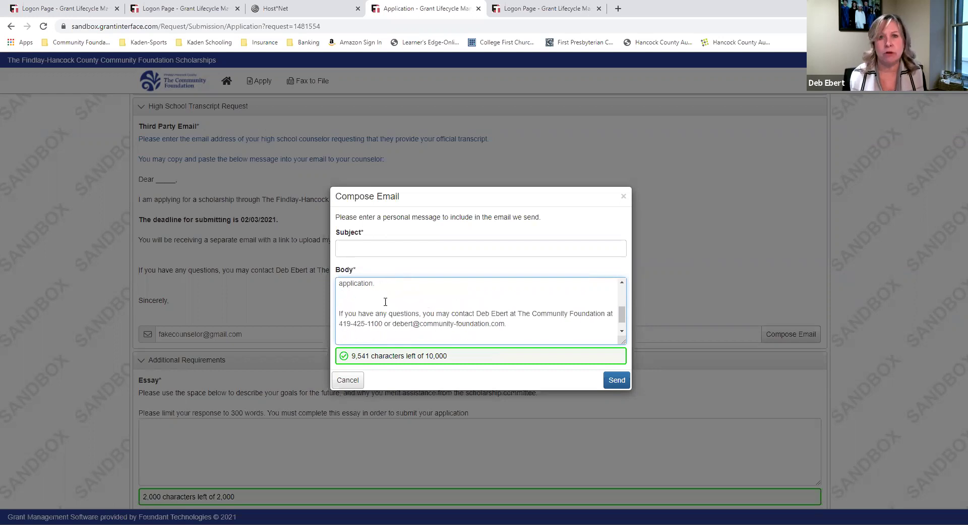
pyautogui.click(380, 338)
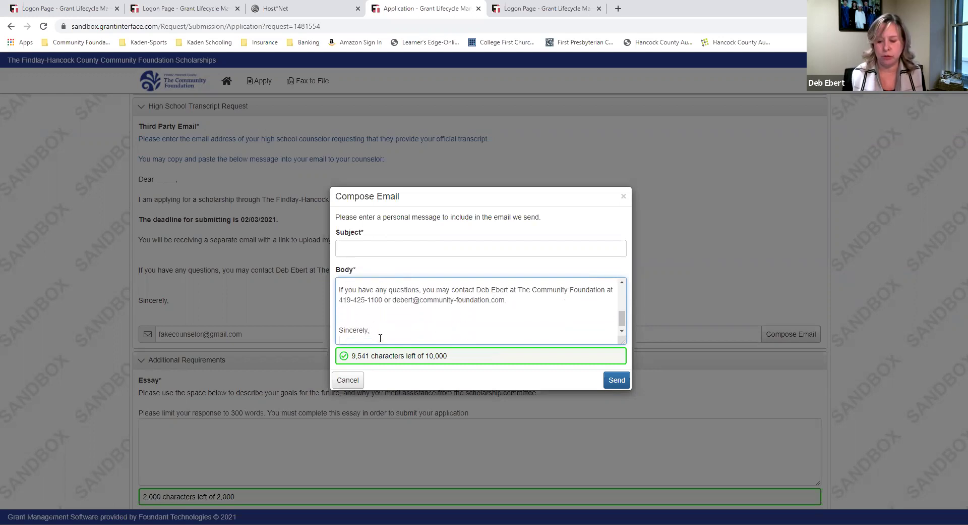
pyautogui.write('Stephen ')
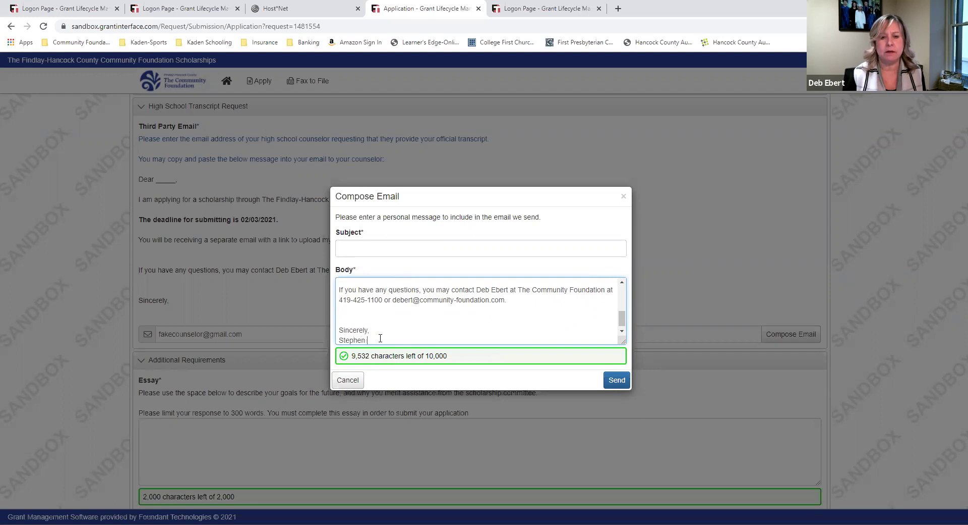
pyautogui.write('Scholar')
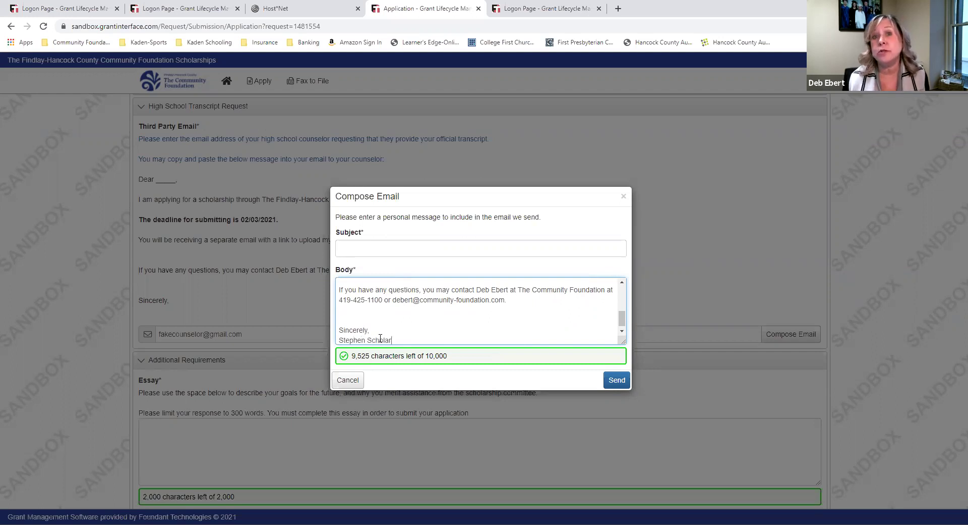
# Set the email subject to Transcript and review the body
pyautogui.click(407, 251)
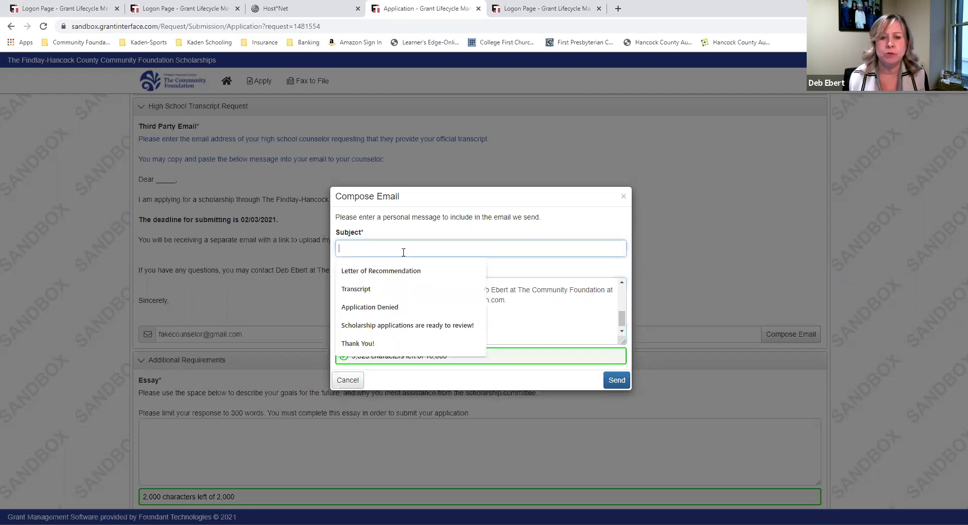
pyautogui.click(393, 289)
pyautogui.click(429, 326)
pyautogui.scroll(5, 428, 325)
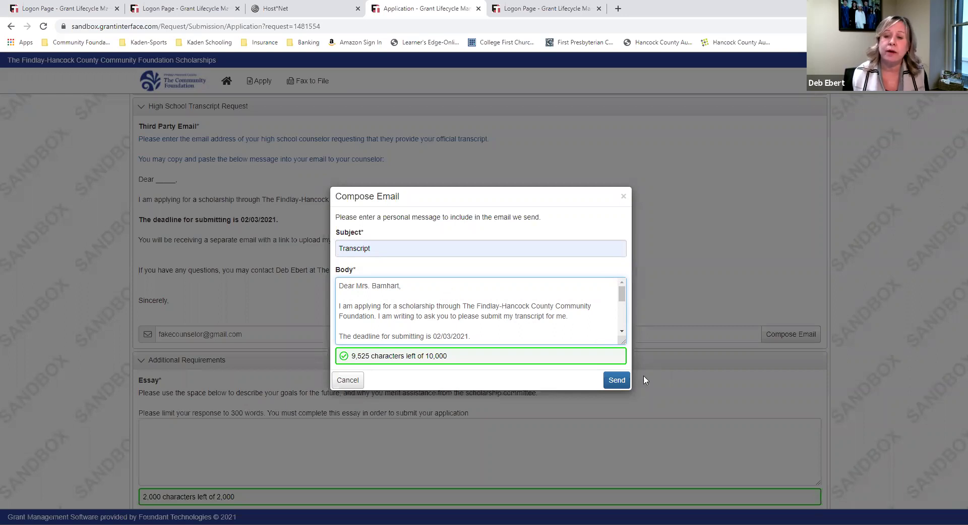
# Send the transcript request email so the Email was sent confirmation appears
pyautogui.click(617, 381)
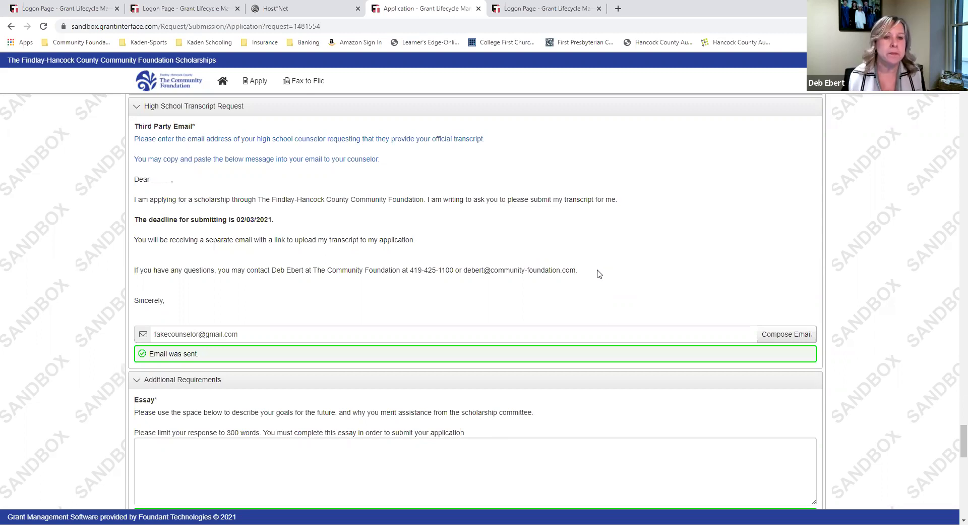
pyautogui.scroll(-4, 595, 272)
pyautogui.click(412, 271)
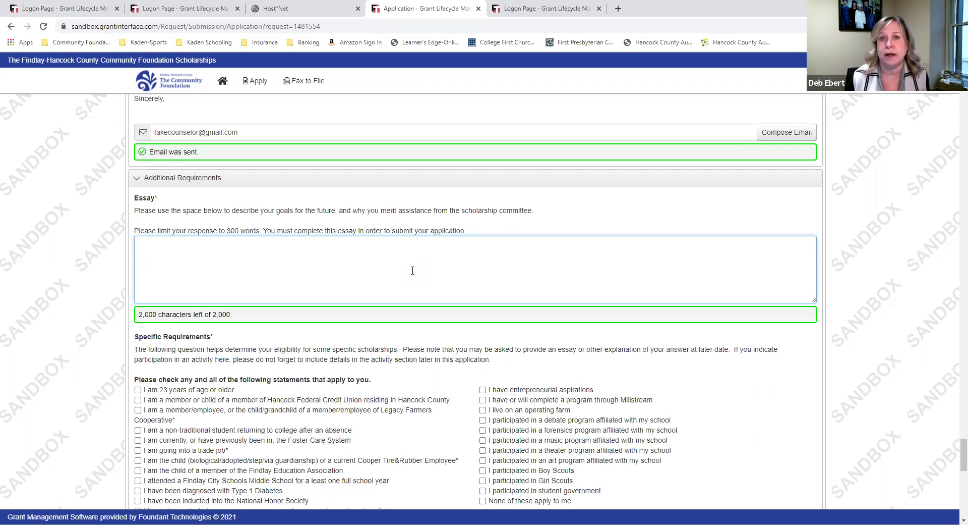
# Type placeholder text 'nd fuwenfunw iuef nioun fiuwe' in the Essay box
pyautogui.write('nd fuwenfunw iuef nioun fiuwe')
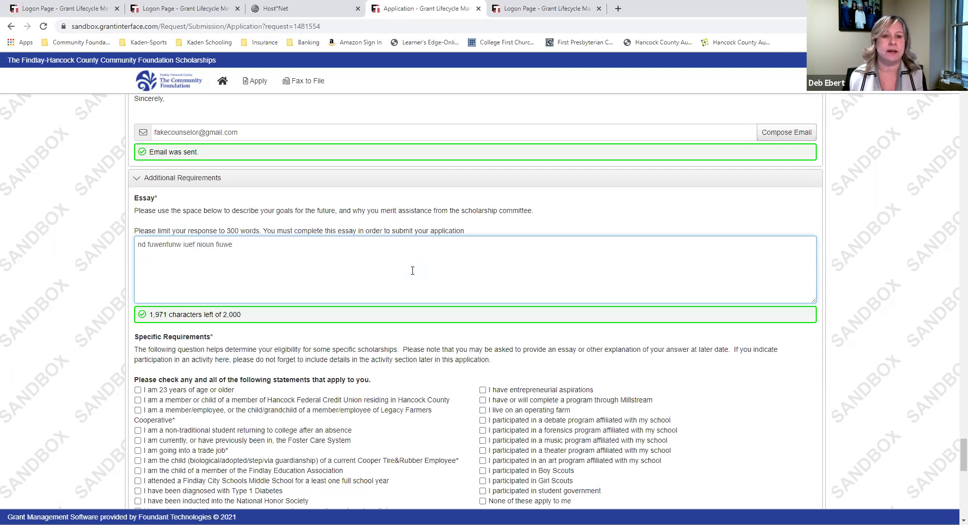
pyautogui.scroll(-3, 412, 271)
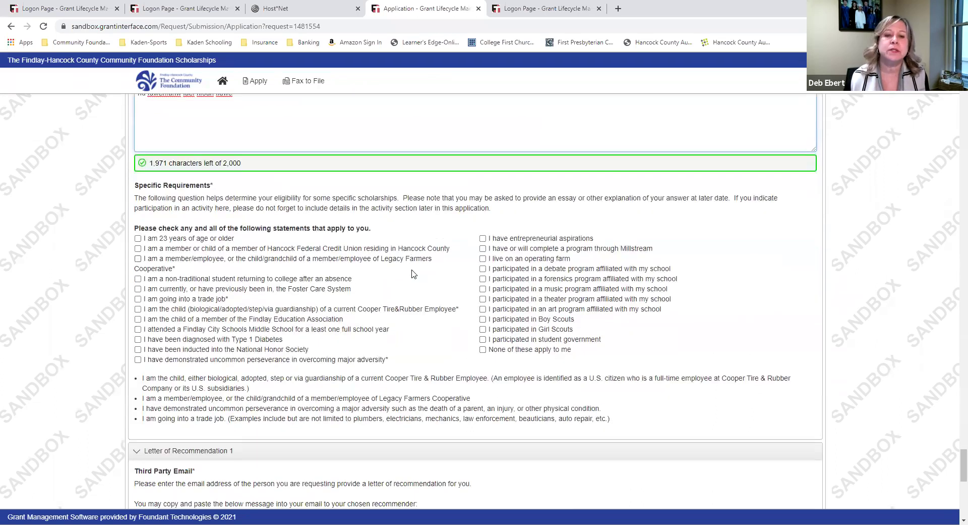
pyautogui.scroll(-1, 413, 273)
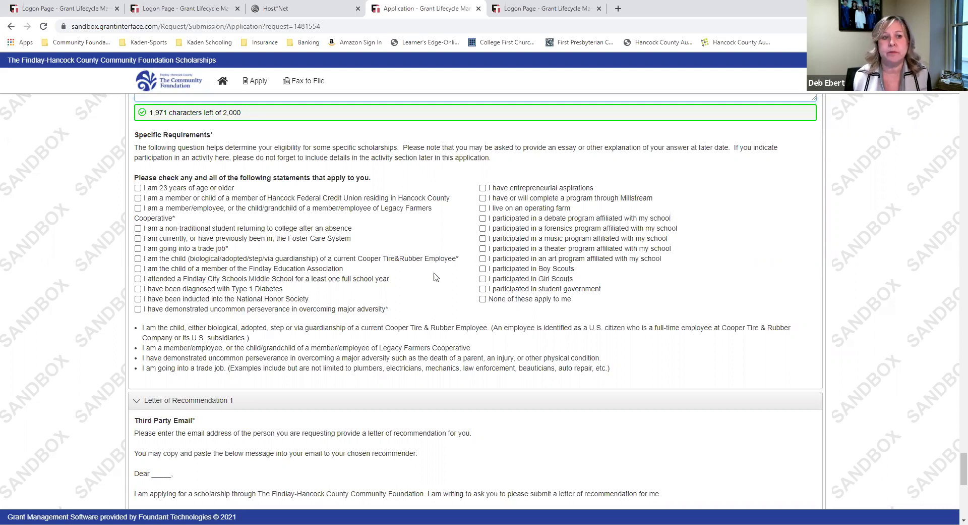
# Tick Specific Requirements statements: credit union, farmers cooperative, Cooper Tire, NHS, diabetes, farm, theater, Boy Scouts, student government
pyautogui.click(138, 198)
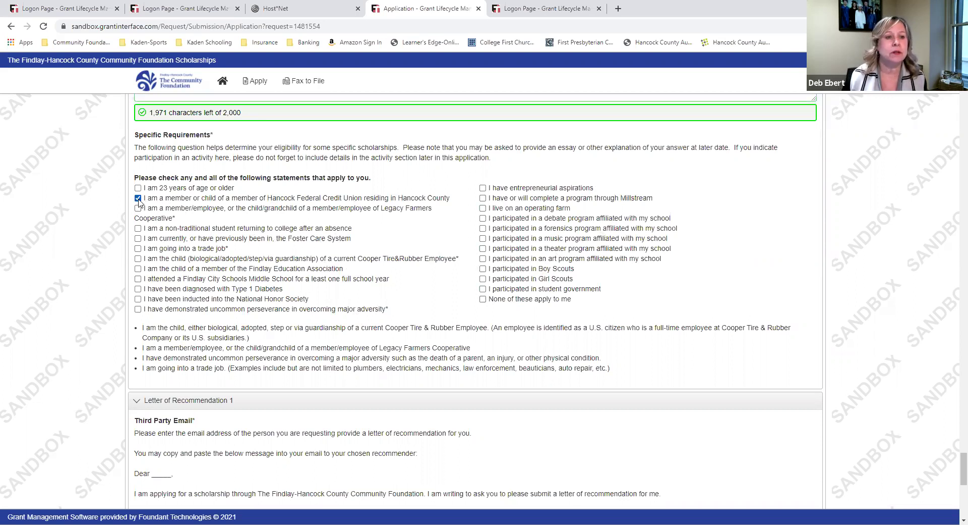
pyautogui.click(139, 208)
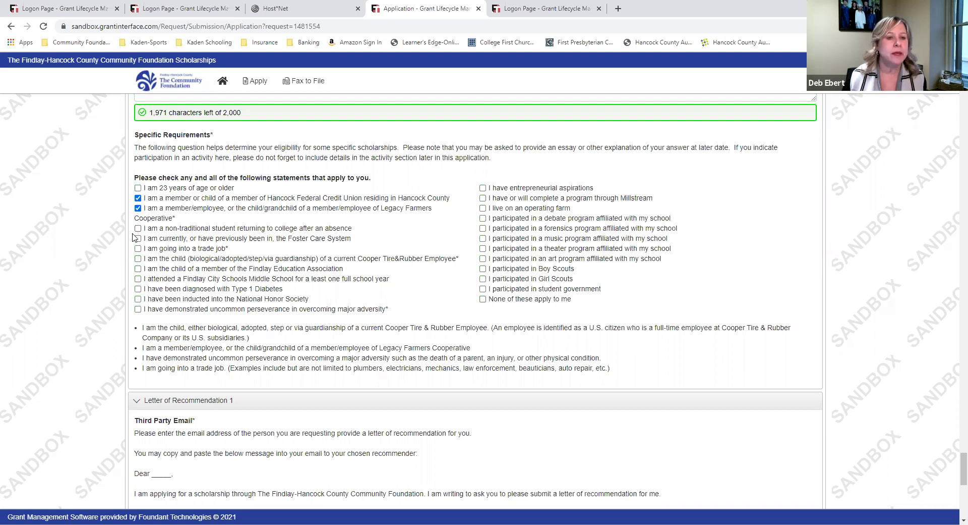
pyautogui.click(138, 259)
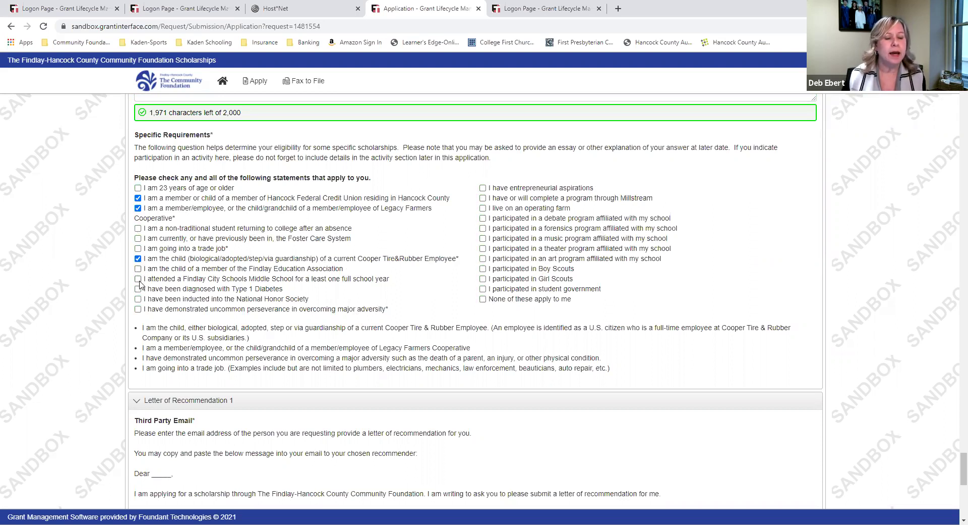
pyautogui.click(138, 299)
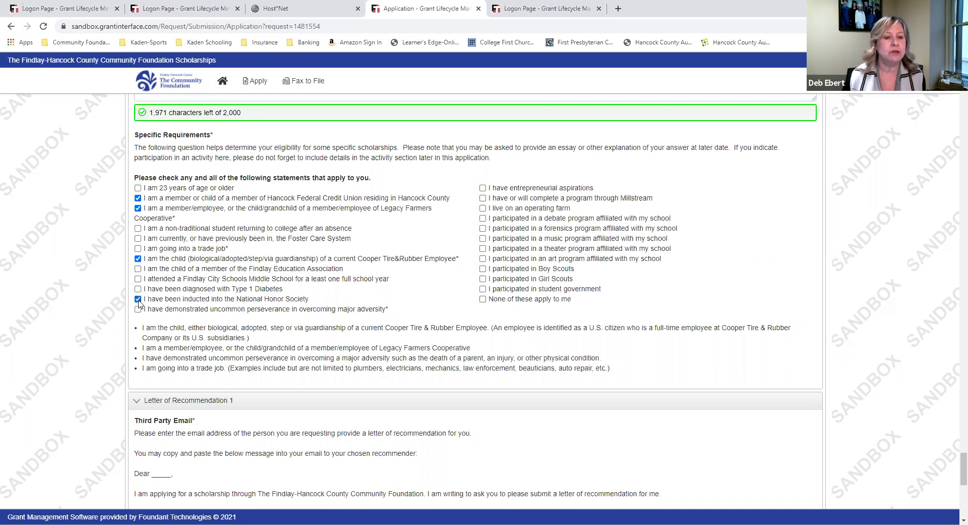
pyautogui.click(138, 289)
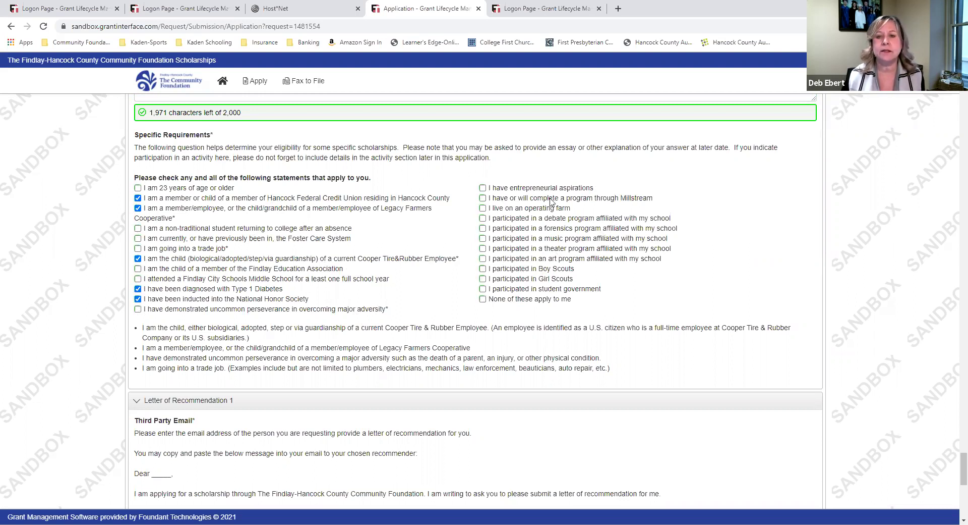
pyautogui.click(482, 208)
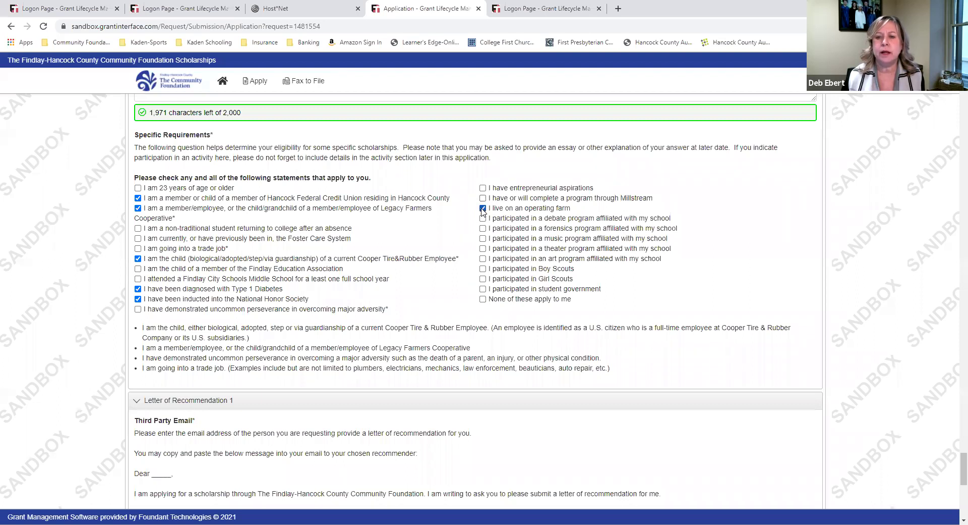
pyautogui.click(483, 248)
pyautogui.click(483, 268)
pyautogui.click(483, 289)
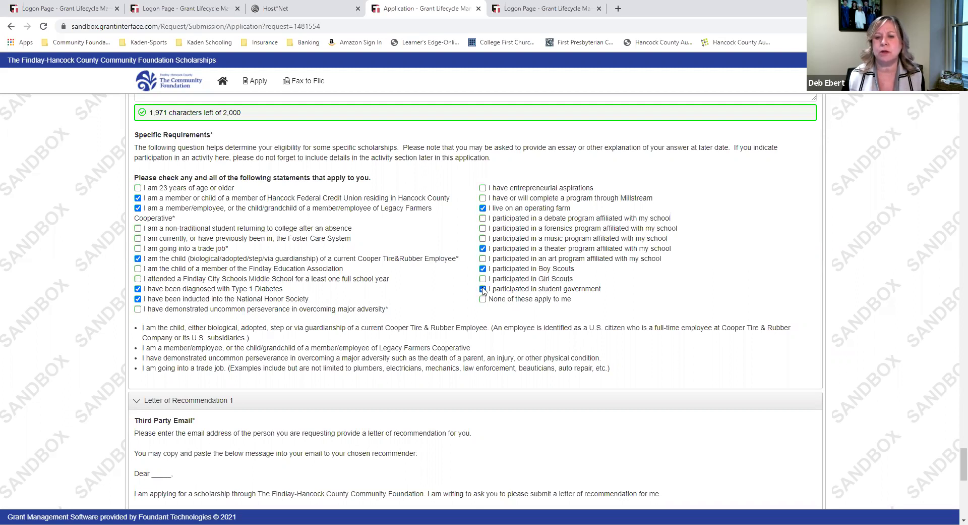
pyautogui.scroll(-6, 764, 247)
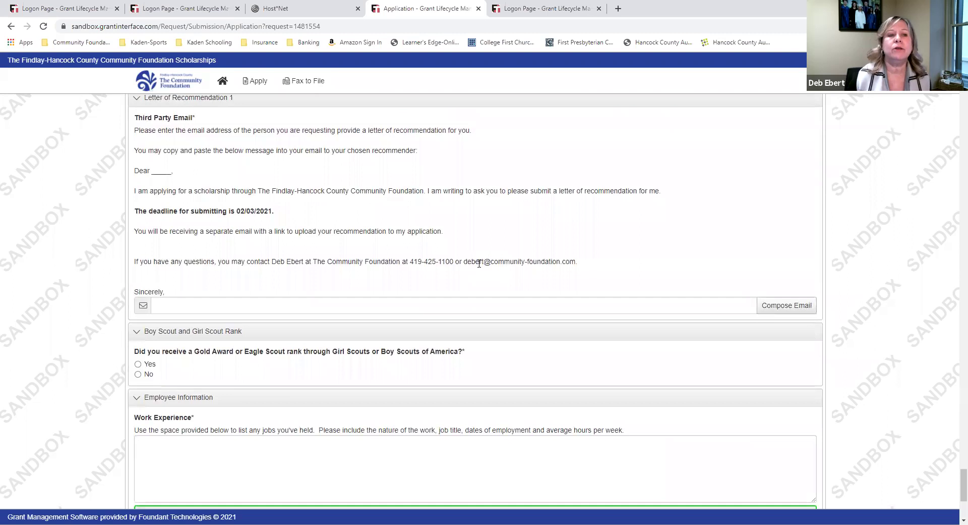
# Enter the recommender's e-mail as Third Party Email and copy the sample recommendation letter
pyautogui.scroll(1, 479, 262)
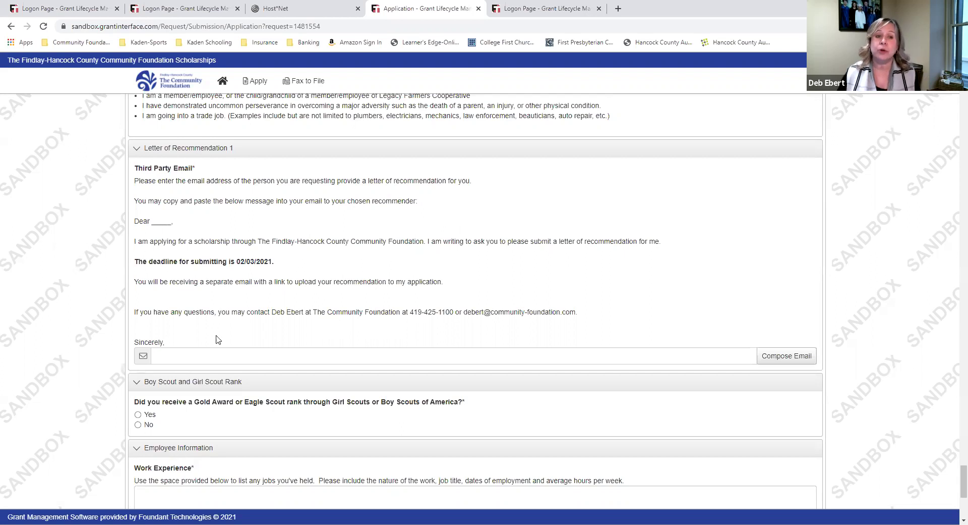
pyautogui.click(211, 356)
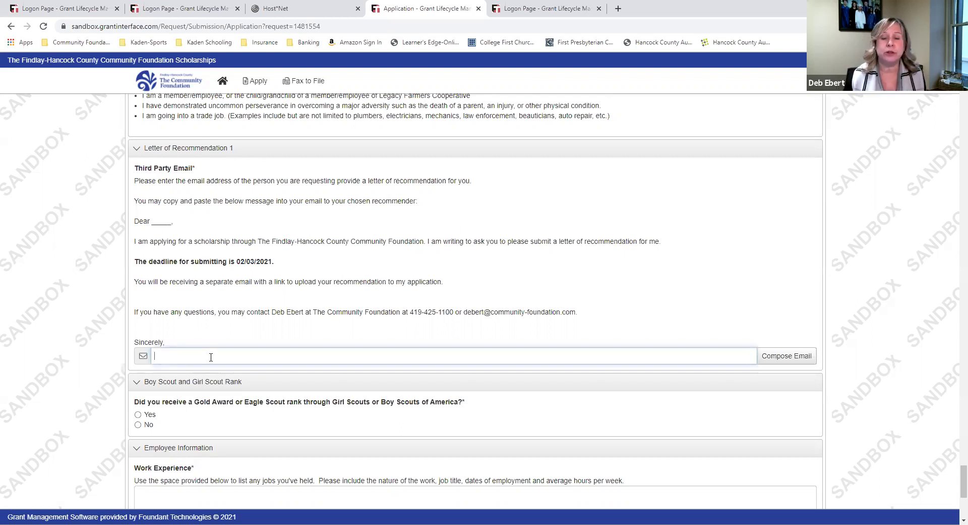
pyautogui.write('fak')
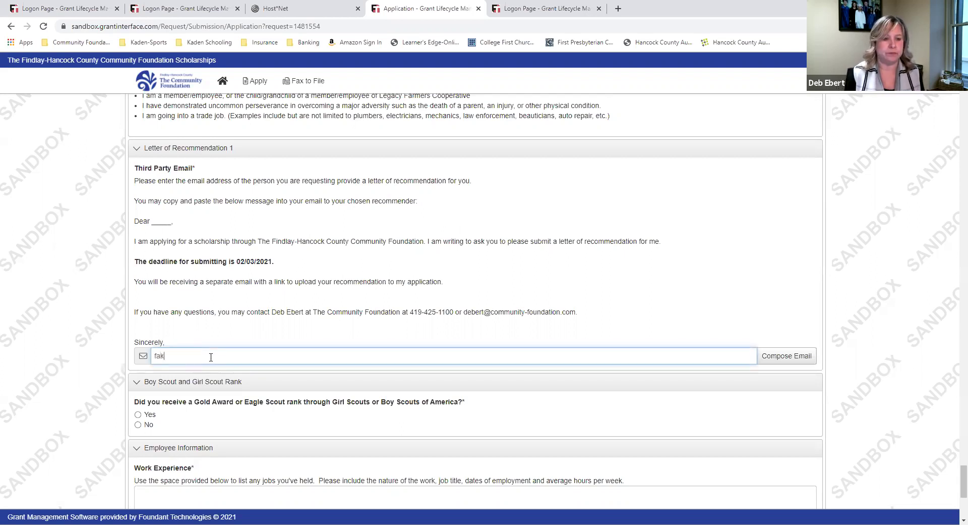
pyautogui.write('eperson@fake.com')
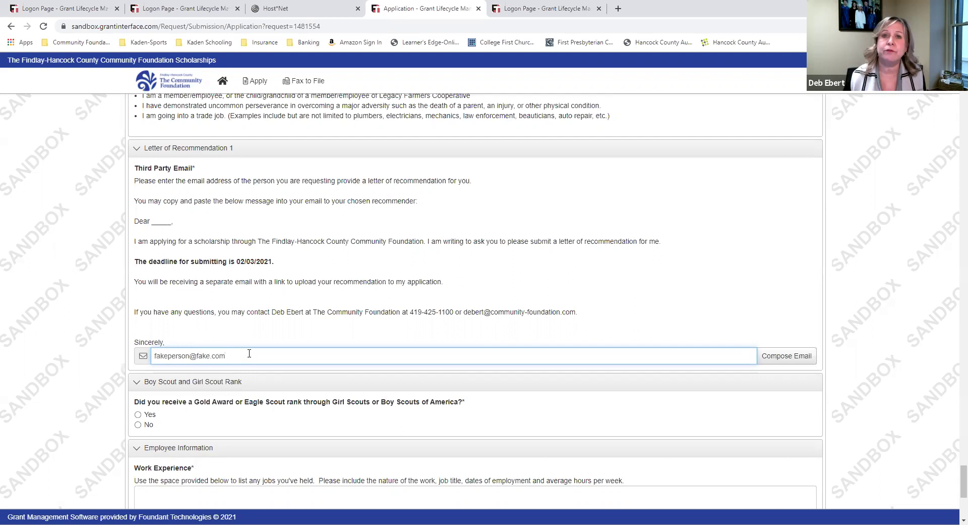
pyautogui.moveTo(180, 343); pyautogui.dragTo(135, 222)
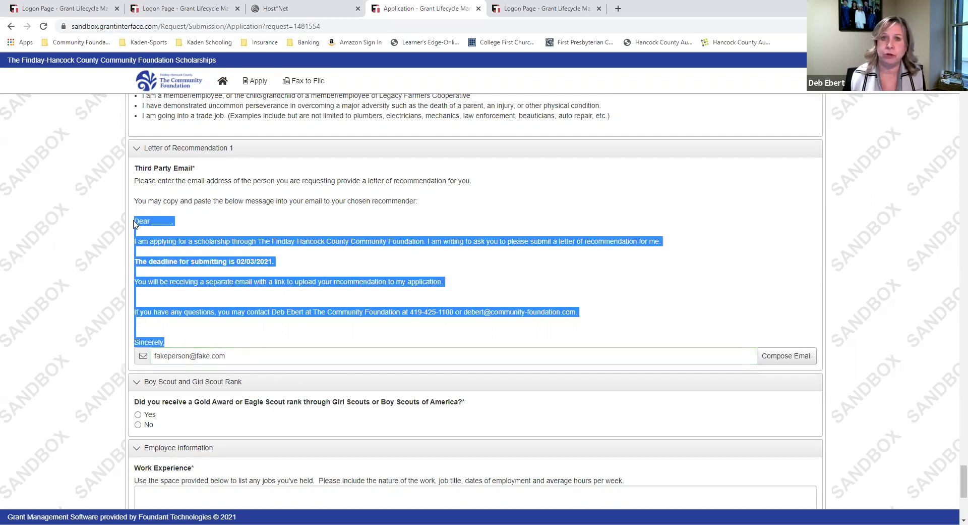
pyautogui.rightClick(170, 245)
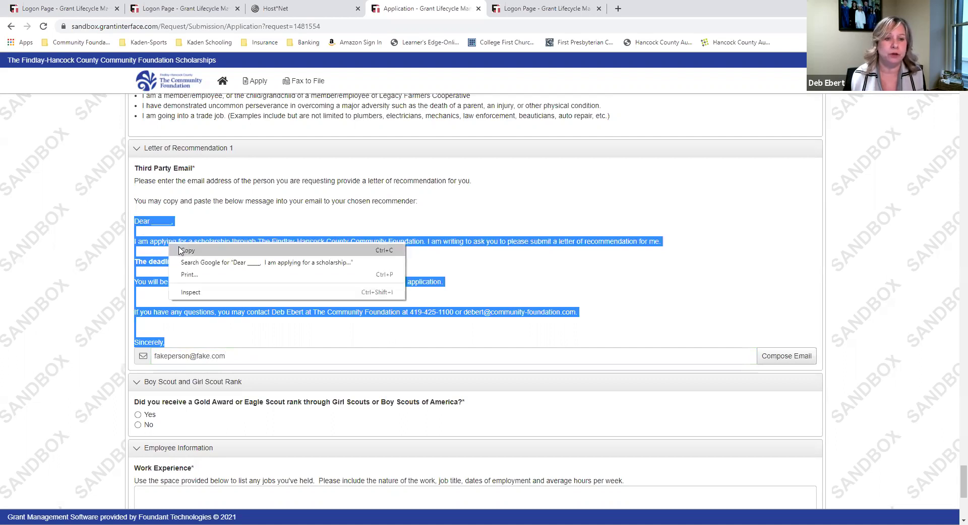
pyautogui.click(184, 250)
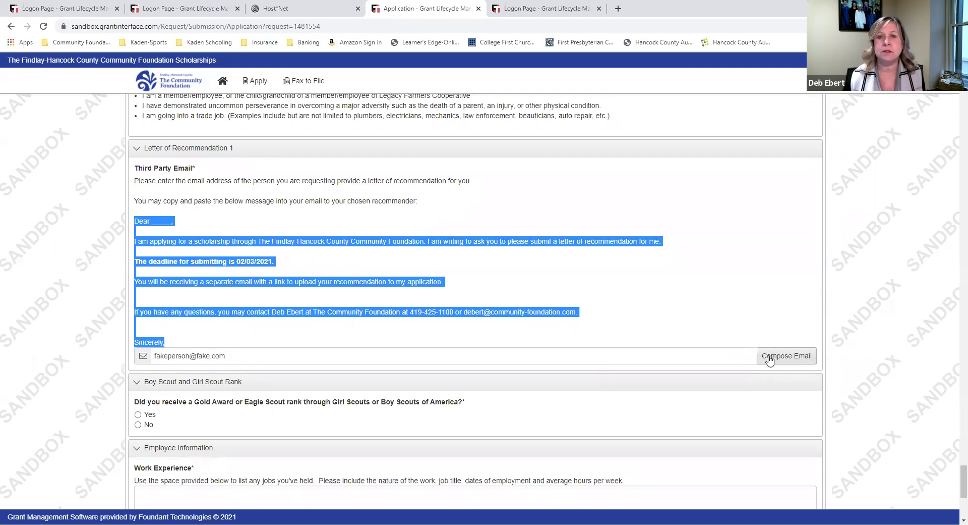
# Compose an email, paste the recommendation letter, and sign it with the student's name
pyautogui.click(769, 358)
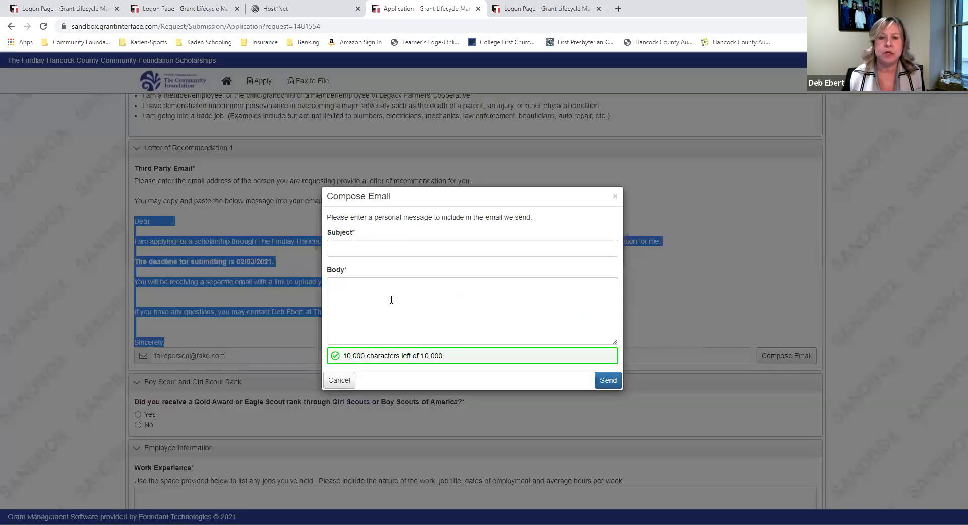
pyautogui.click(392, 300)
pyautogui.rightClick(391, 300)
pyautogui.click(413, 374)
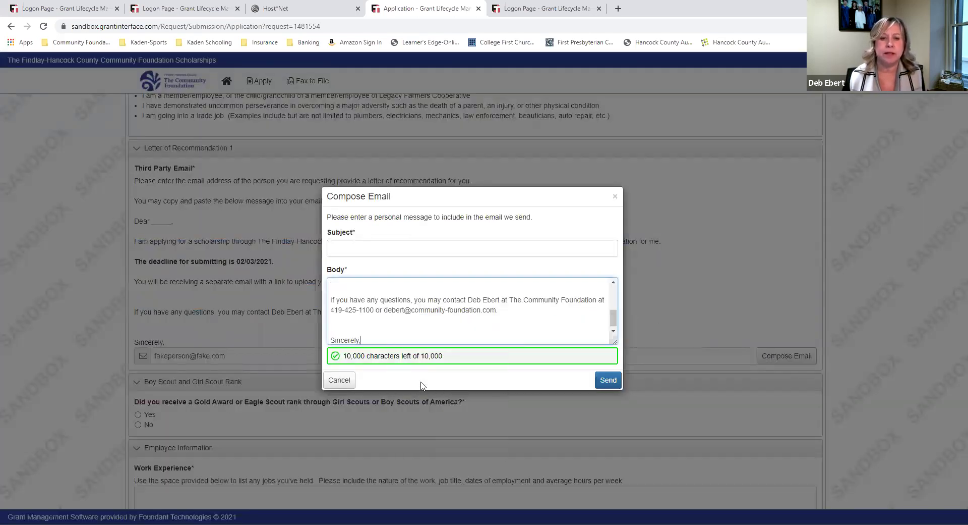
pyautogui.press('Return')
pyautogui.scroll(5, 371, 331)
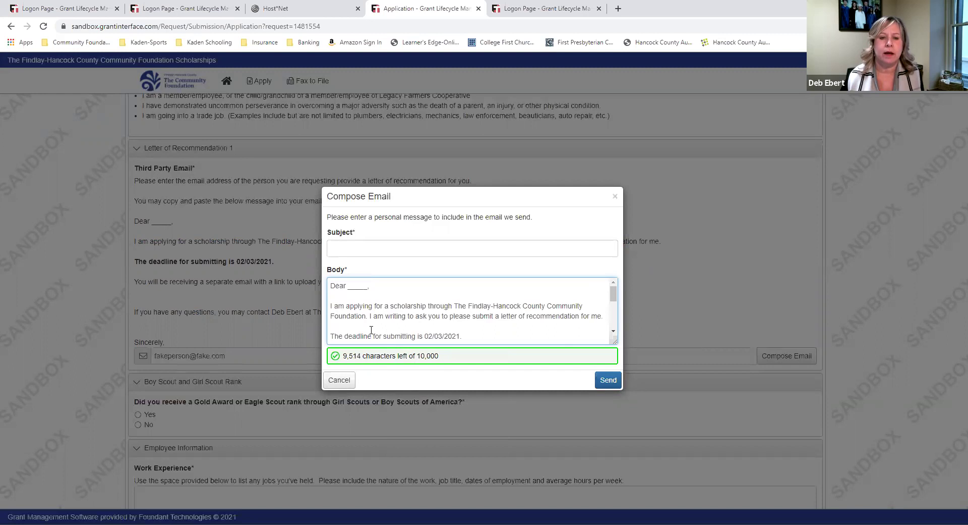
# Address the greeting to 'Fake Employer,', set subject Letter of Recommendation, and send
pyautogui.click(367, 290)
pyautogui.press('BackSpace')
pyautogui.press('BackSpace')
pyautogui.press('BackSpace')
pyautogui.press('BackSpace')
pyautogui.press('BackSpace')
pyautogui.press('BackSpace')
pyautogui.press('BackSpace')
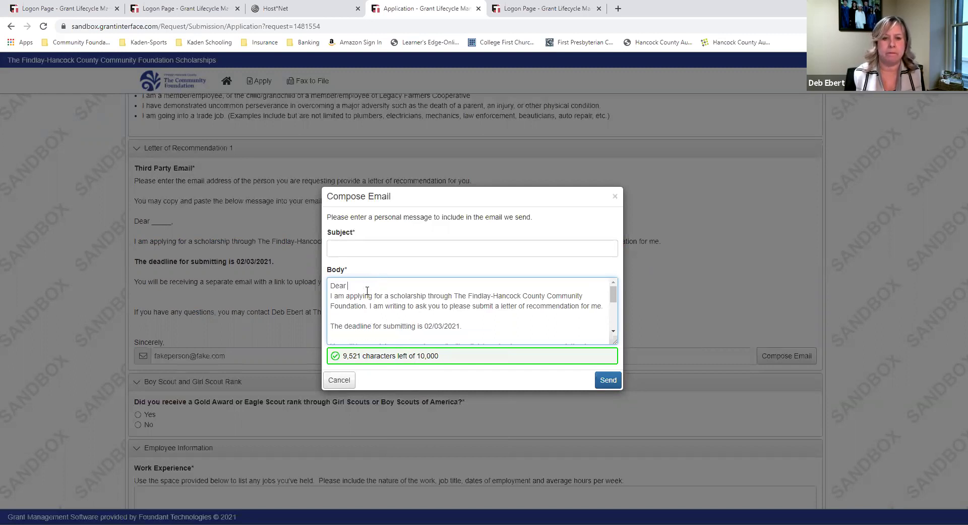
pyautogui.write('Fake Em')
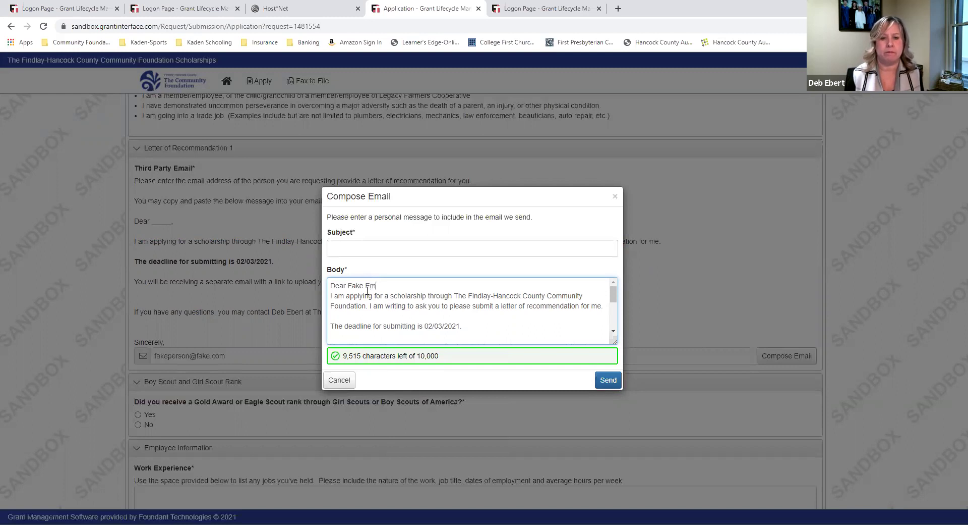
pyautogui.write('ployer,')
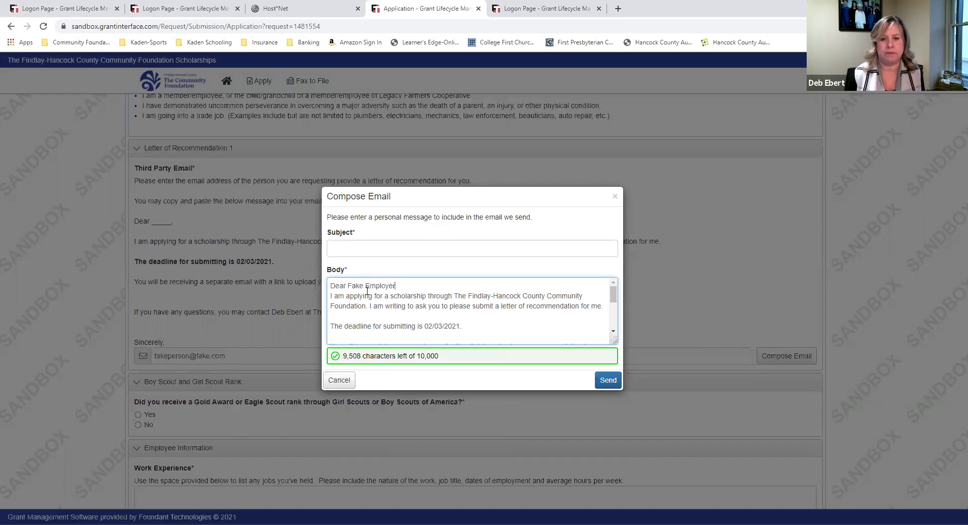
pyautogui.press('Return')
pyautogui.click(384, 248)
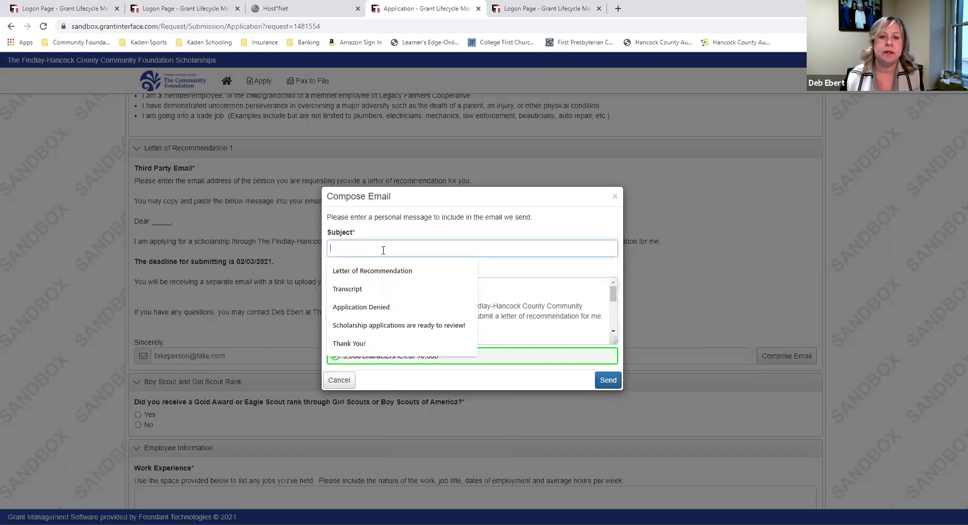
pyautogui.click(382, 271)
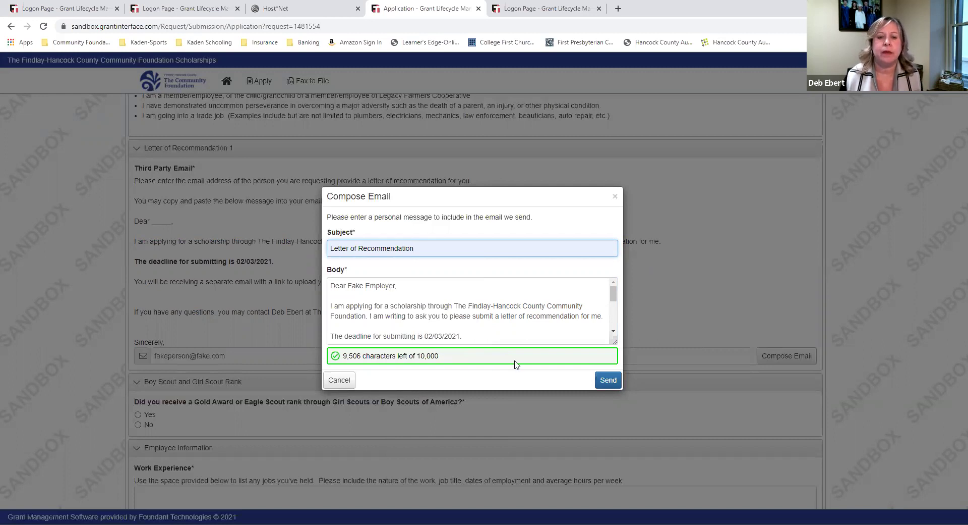
pyautogui.click(602, 381)
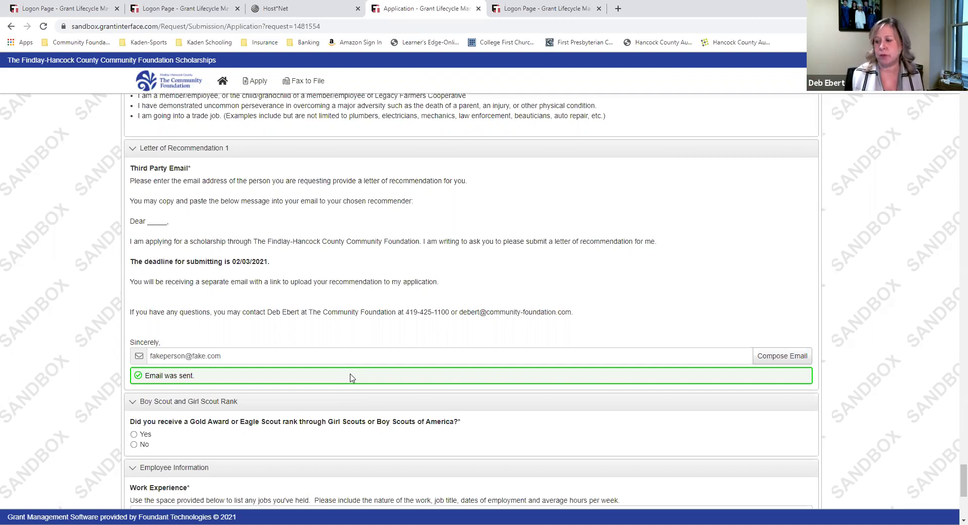
# Answer Yes for Eagle Scout rank and currently employed, with work experience 'k nfowe nfiw oeoi'
pyautogui.scroll(-5, 352, 377)
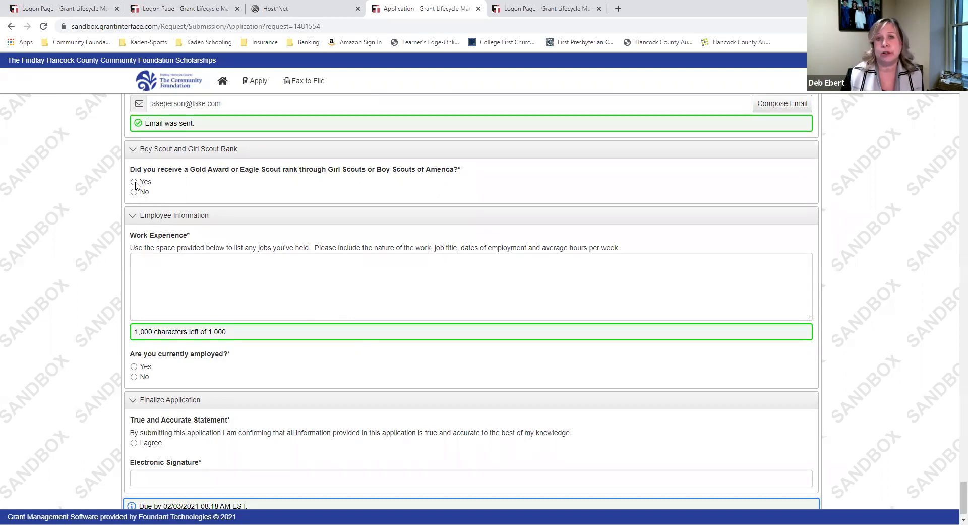
pyautogui.click(134, 183)
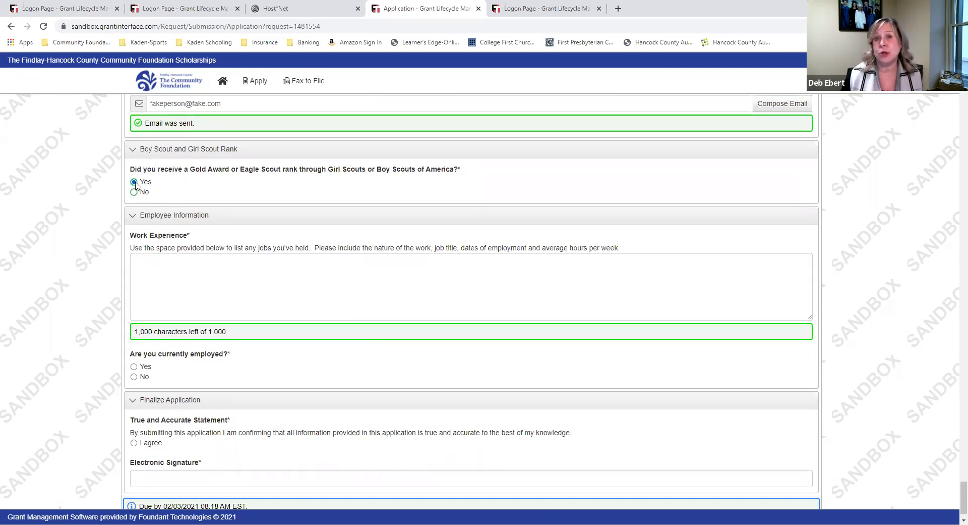
pyautogui.click(230, 279)
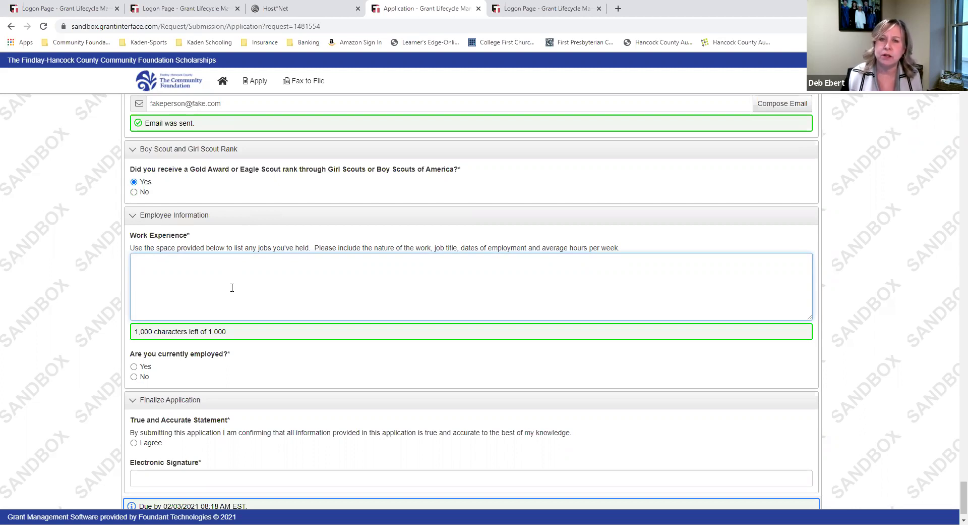
pyautogui.write('k nfowe nfiw oeoi')
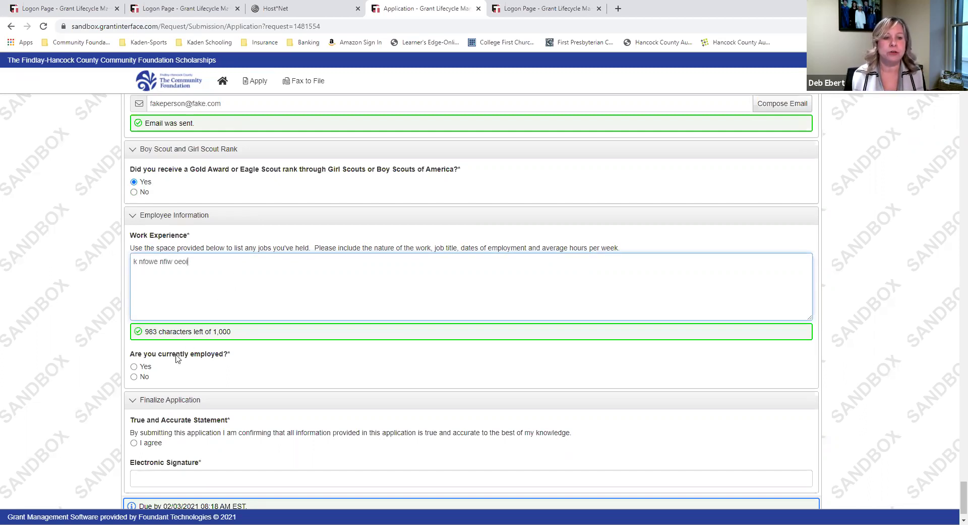
pyautogui.click(134, 366)
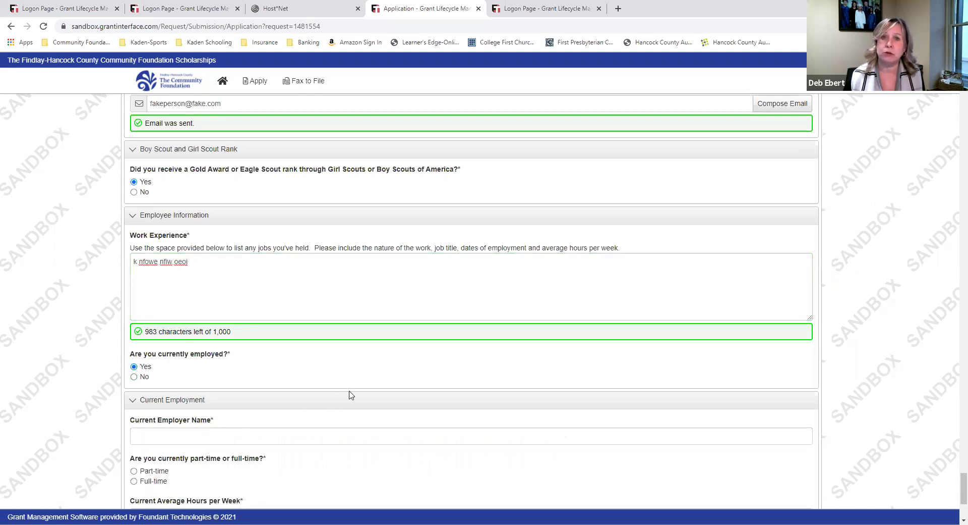
# Enter Beer Barrel as the current employer, part-time, averaging 15 hours per week
pyautogui.scroll(-2, 348, 393)
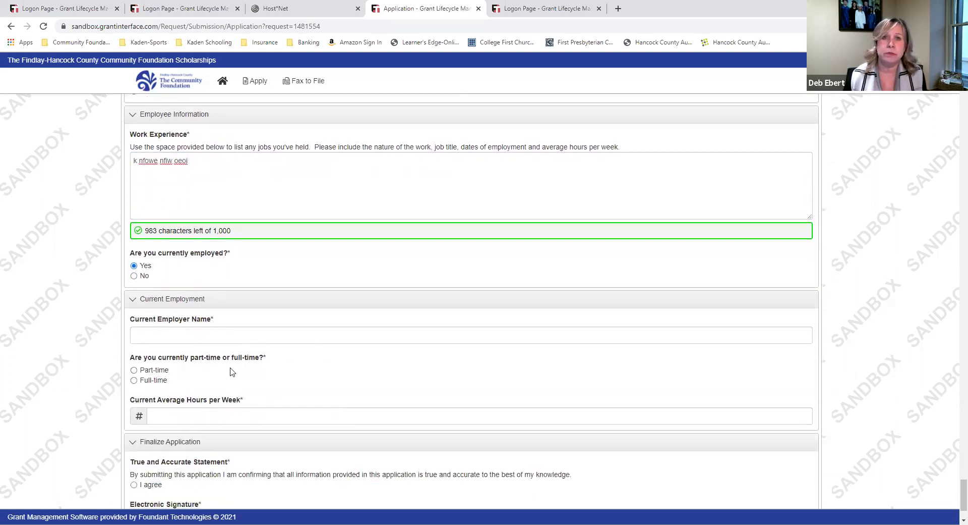
pyautogui.click(154, 335)
pyautogui.write('Beer Barrel')
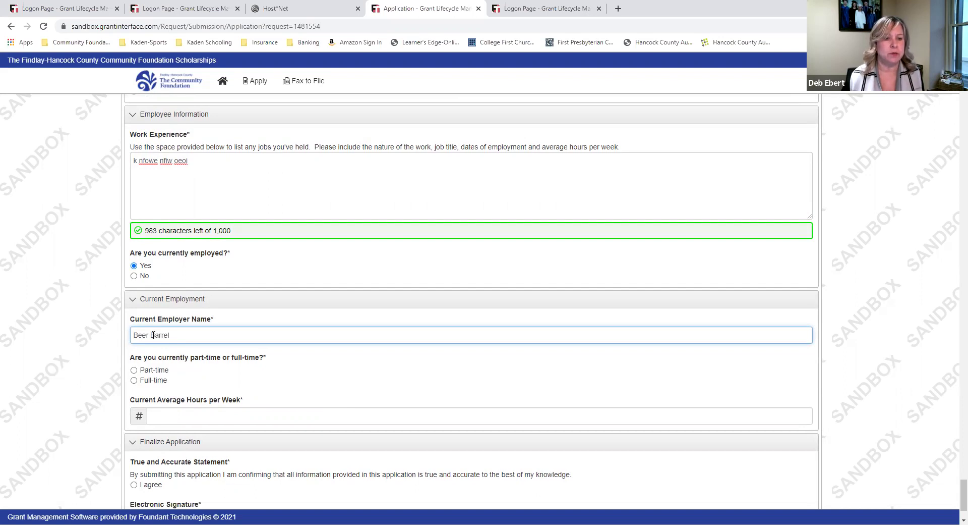
pyautogui.scroll(-2, 153, 335)
pyautogui.click(134, 293)
pyautogui.click(188, 336)
pyautogui.write('15')
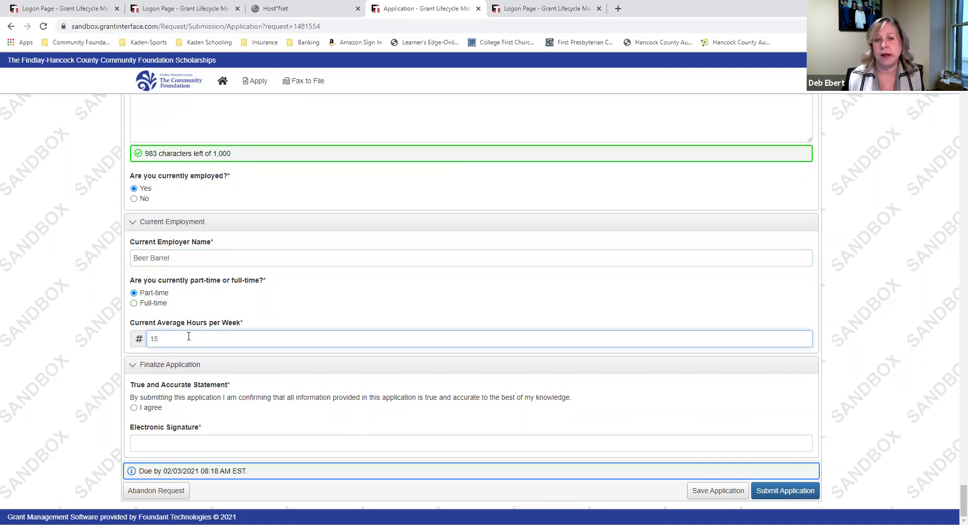
# Agree to the true-and-accurate statement and type the applicant's full name as the electronic signature
pyautogui.click(134, 409)
pyautogui.click(135, 409)
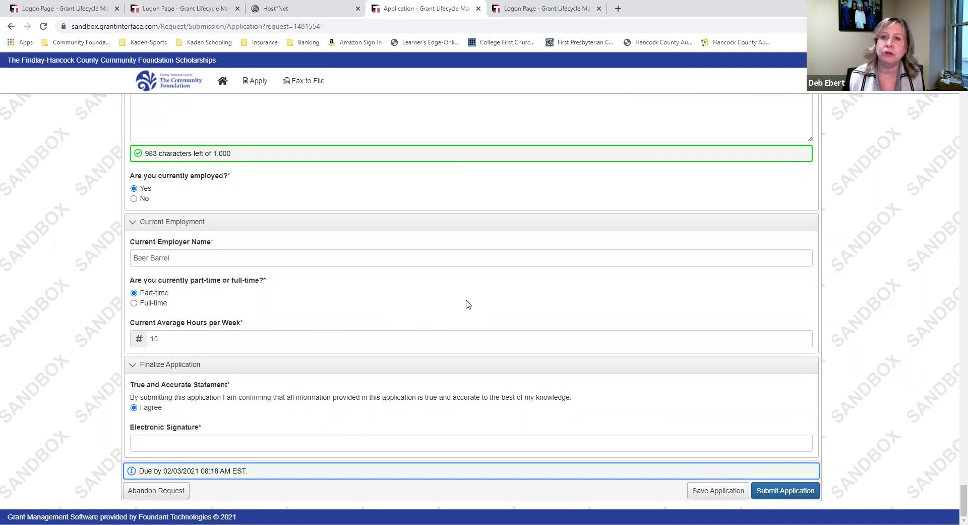
pyautogui.click(331, 444)
pyautogui.write('Stephen Scholar')
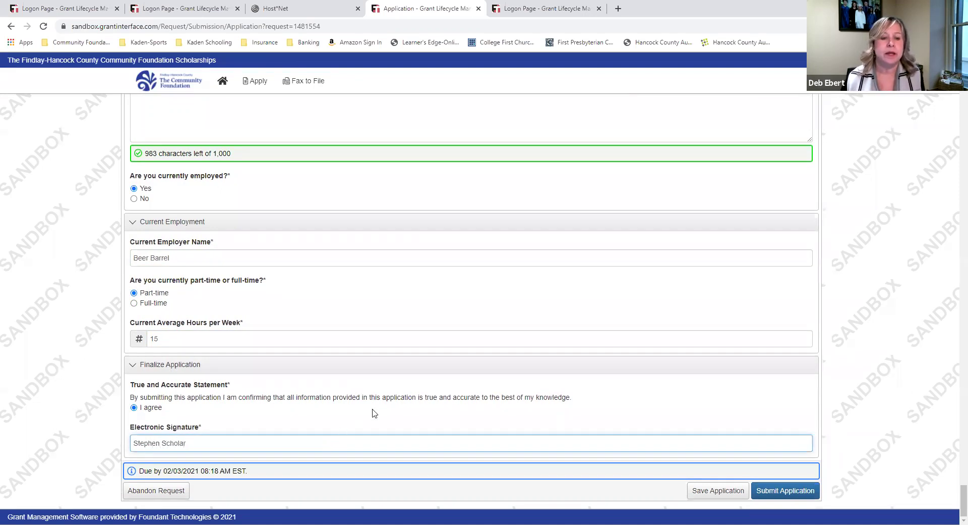
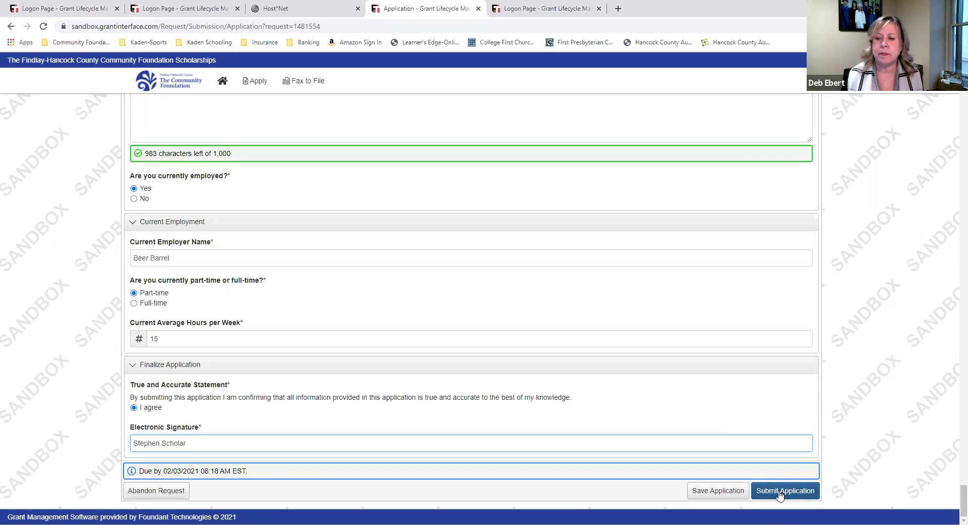
# Submit the completed general application and reach the Confirmation Page listing Cooper Tire and Findlay Rotary Club
pyautogui.click(780, 493)
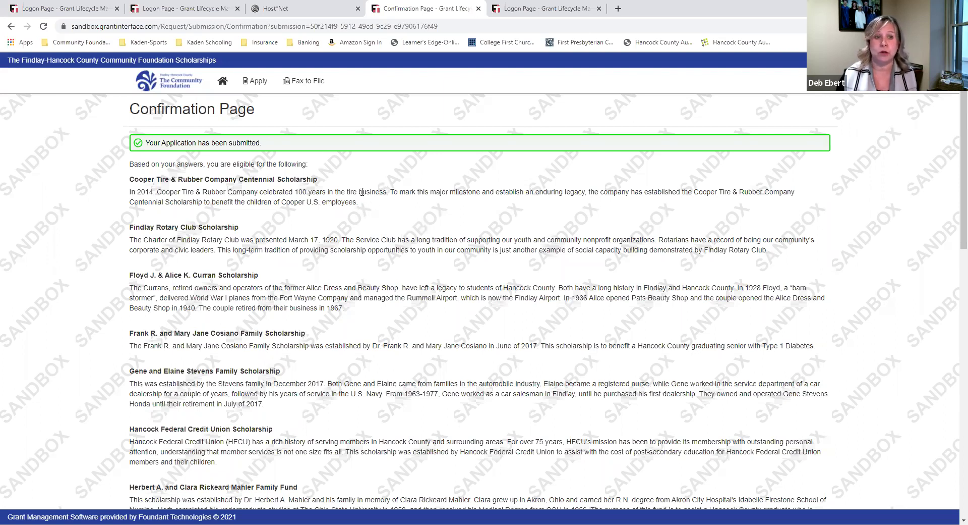
pyautogui.scroll(-5, 330, 188)
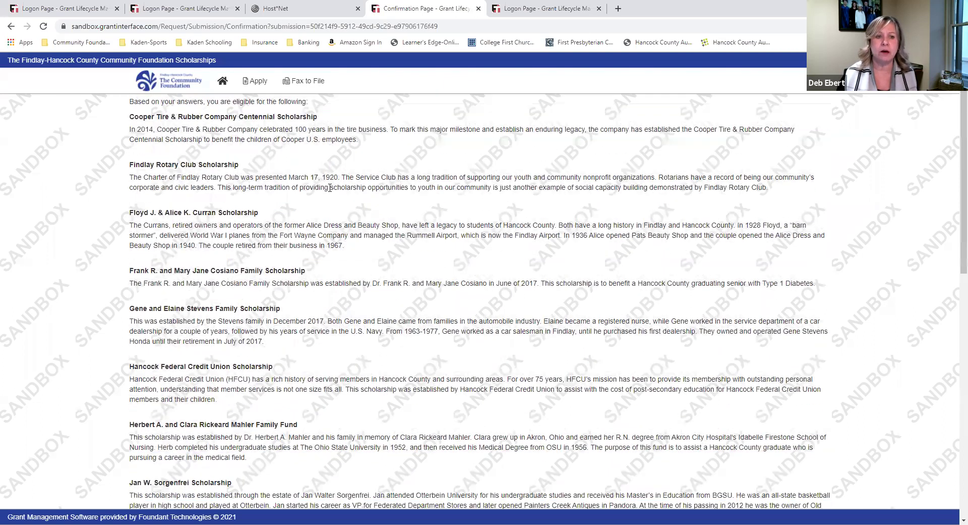
pyautogui.scroll(-6, 330, 188)
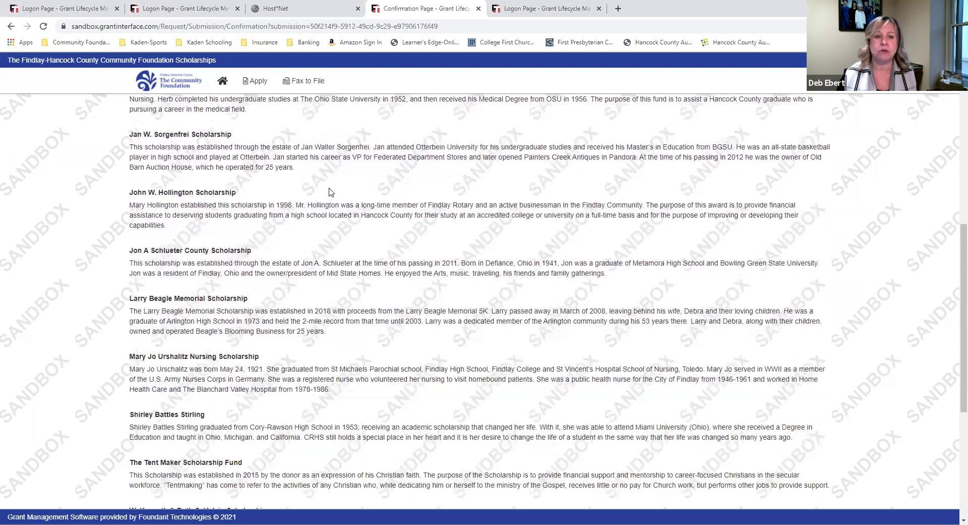
pyautogui.scroll(-2, 329, 187)
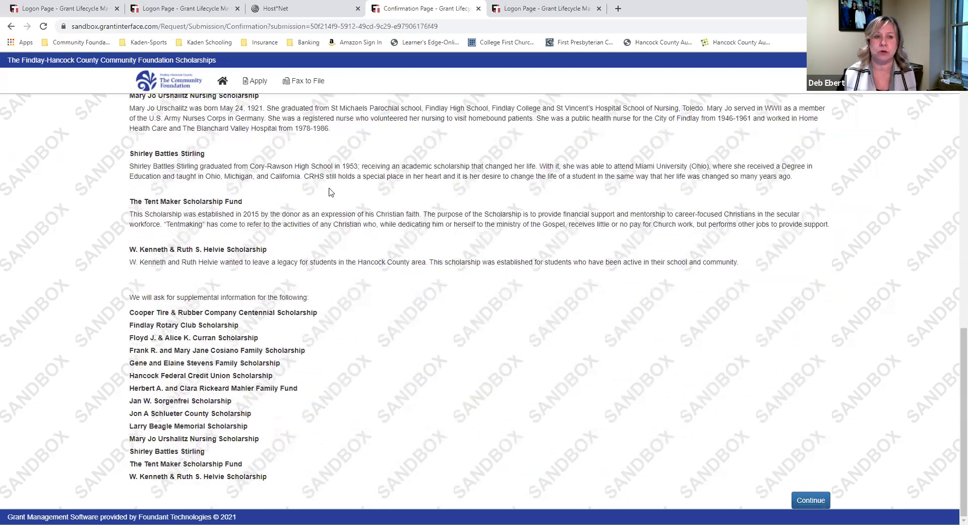
pyautogui.scroll(2, 330, 188)
pyautogui.scroll(4, 330, 192)
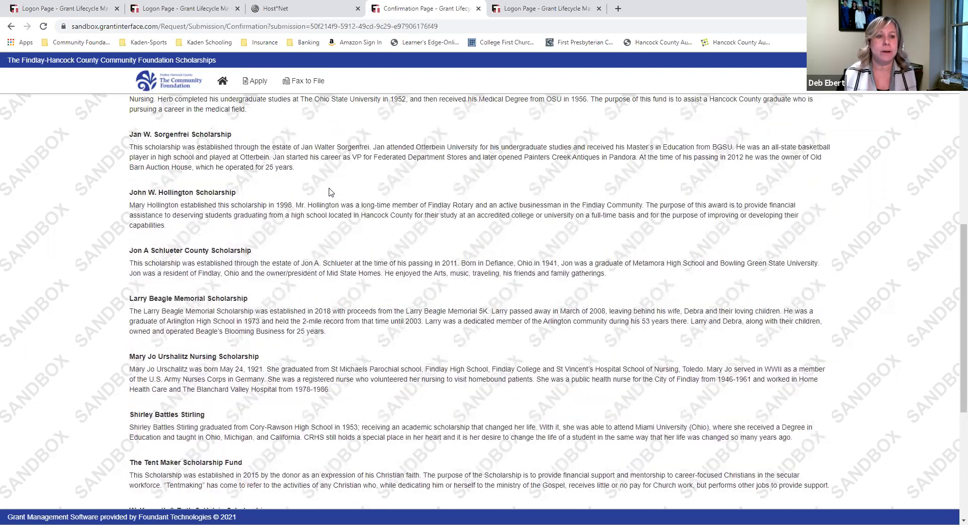
pyautogui.scroll(4, 330, 187)
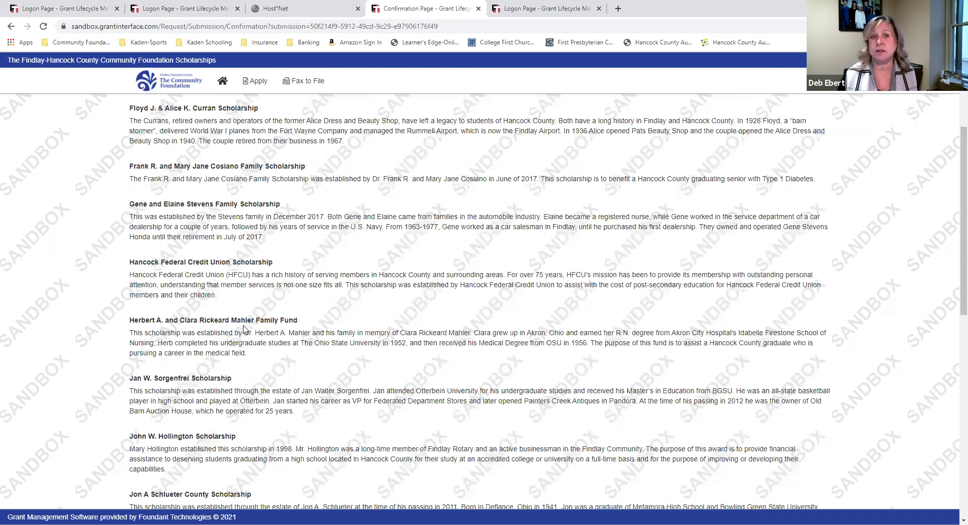
pyautogui.scroll(4, 240, 330)
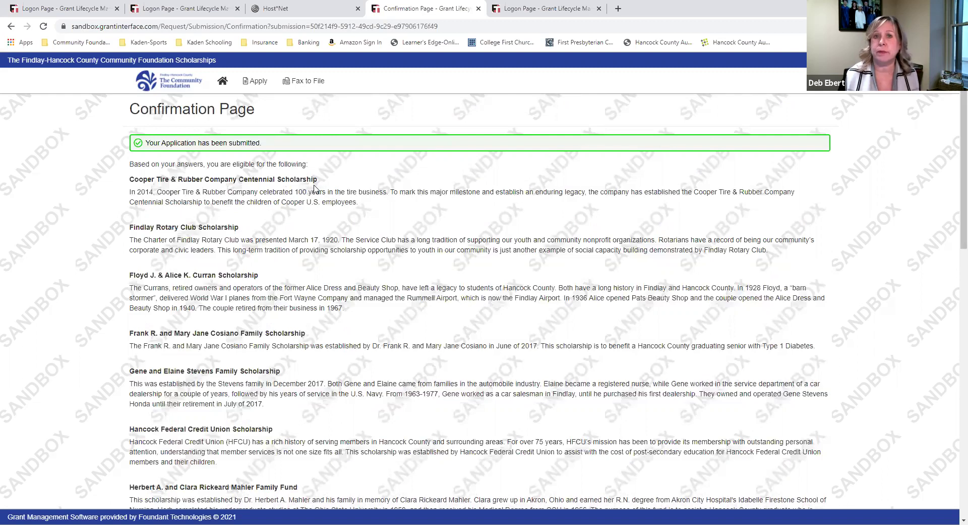
pyautogui.scroll(-3, 289, 231)
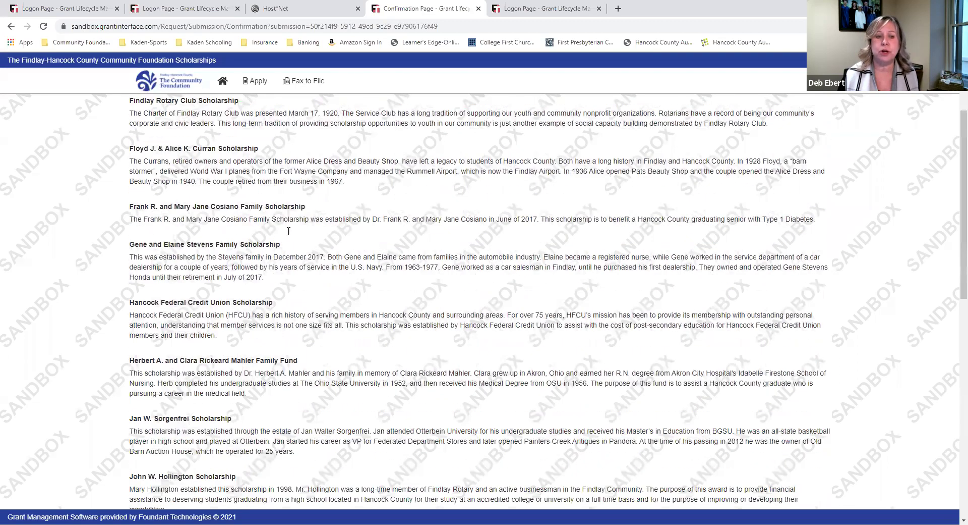
pyautogui.scroll(-9, 289, 231)
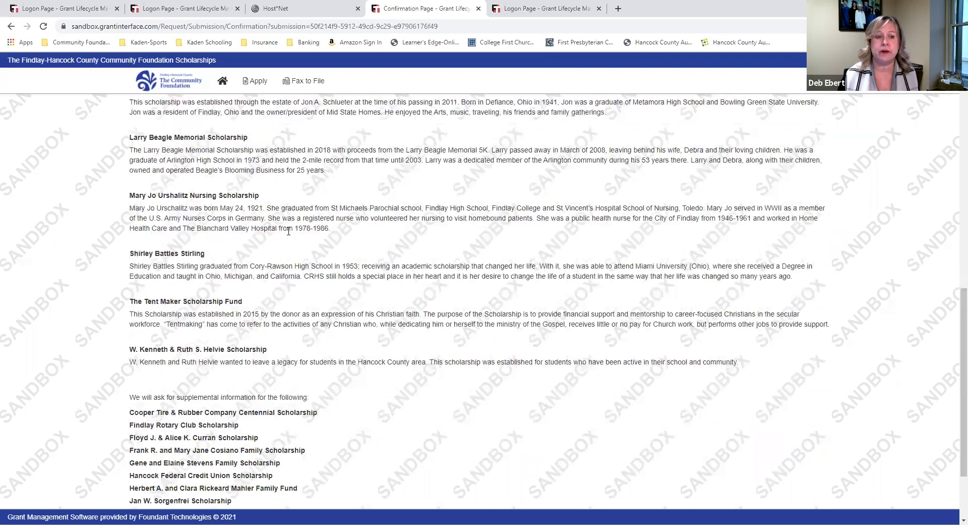
pyautogui.scroll(-2, 288, 231)
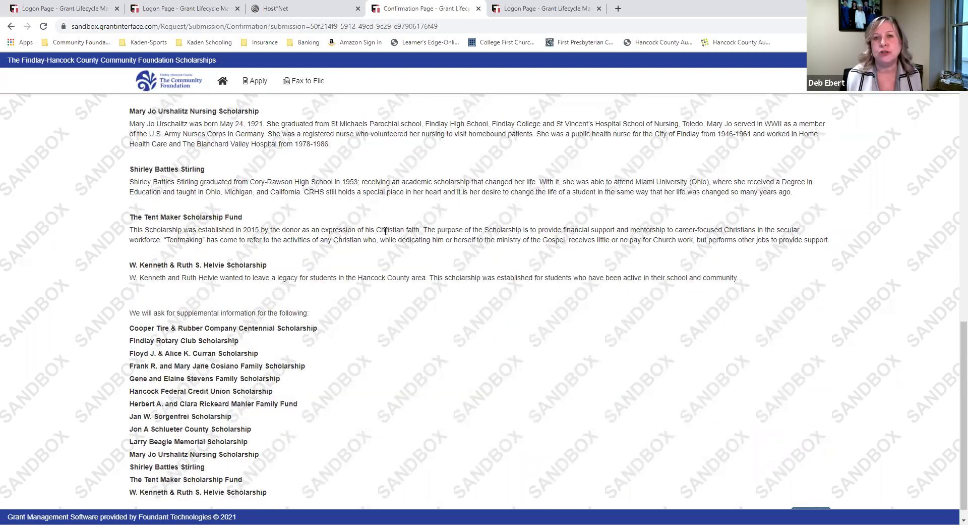
pyautogui.scroll(-1, 386, 231)
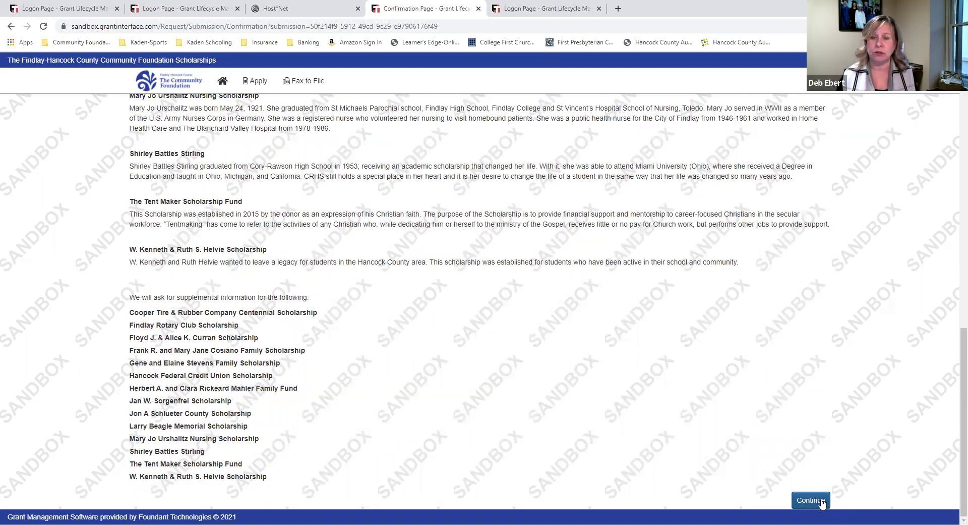
# Continue past the confirmation to the Related Requests list of scholarship applications
pyautogui.click(822, 502)
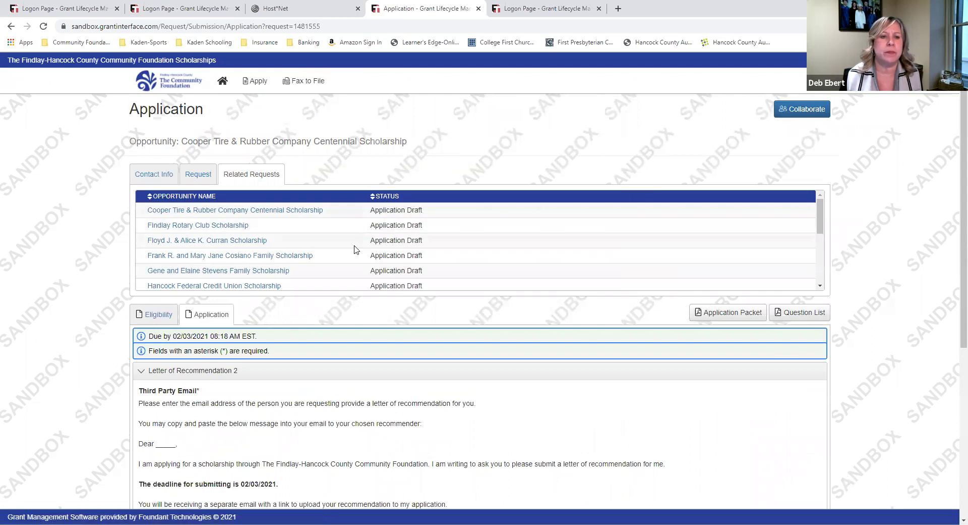
pyautogui.scroll(-3, 297, 225)
pyautogui.scroll(-3, 297, 225)
pyautogui.scroll(5, 329, 171)
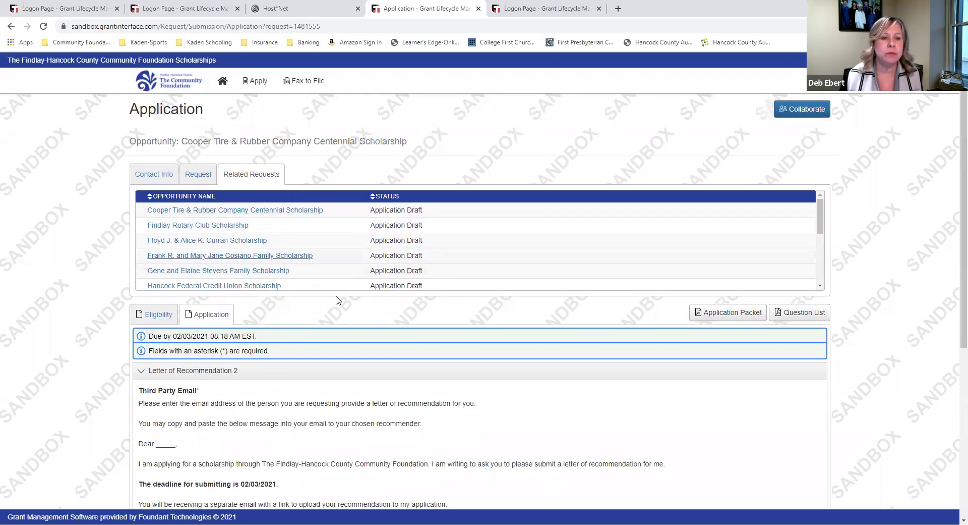
pyautogui.scroll(-1, 921, 275)
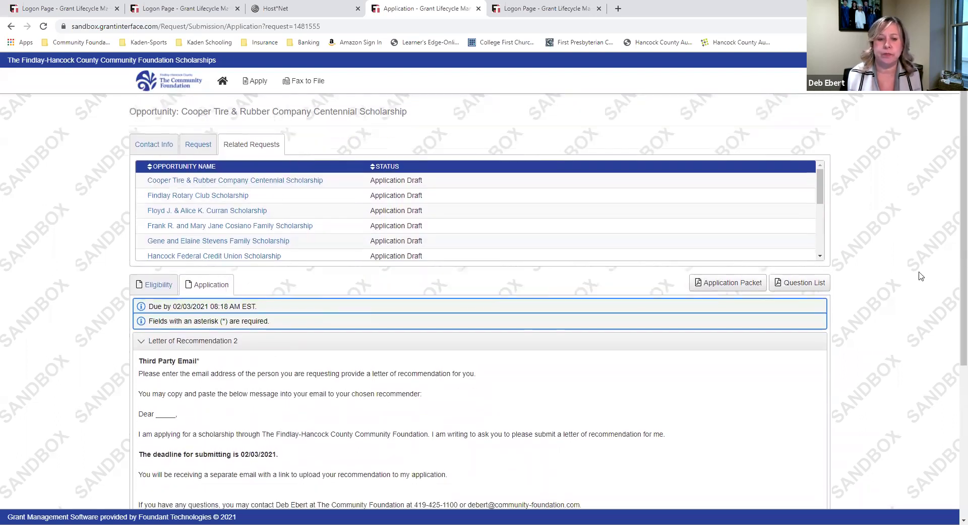
pyautogui.scroll(-4, 913, 273)
pyautogui.scroll(2, 888, 262)
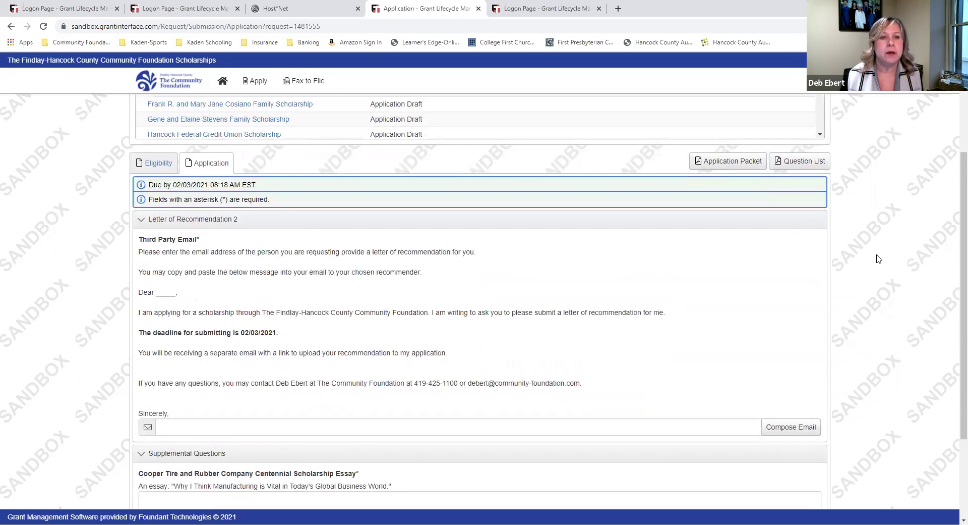
pyautogui.scroll(3, 879, 259)
# Open the Cooper Tire & Rubber Company Centennial Scholarship application and select its Third Party Email field
pyautogui.click(243, 212)
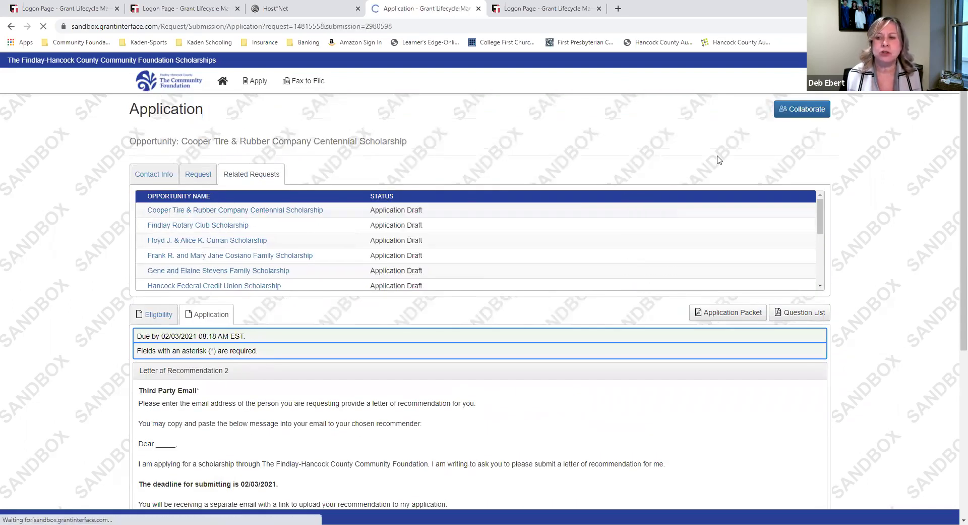
pyautogui.scroll(-4, 900, 273)
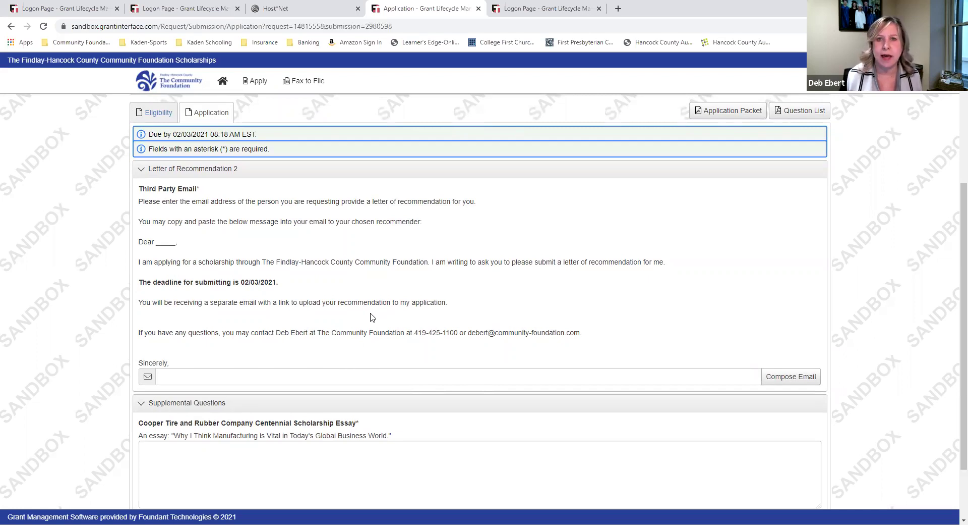
pyautogui.click(343, 376)
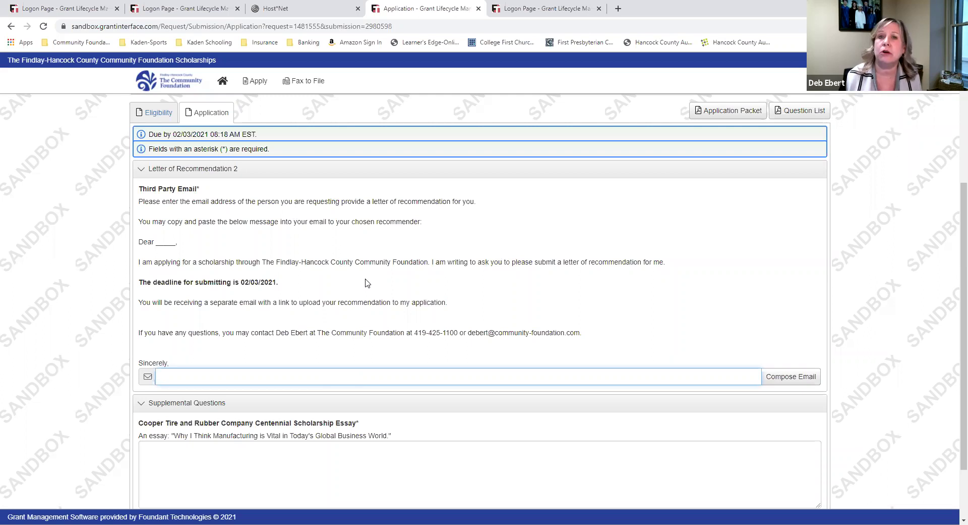
pyautogui.scroll(-2, 365, 282)
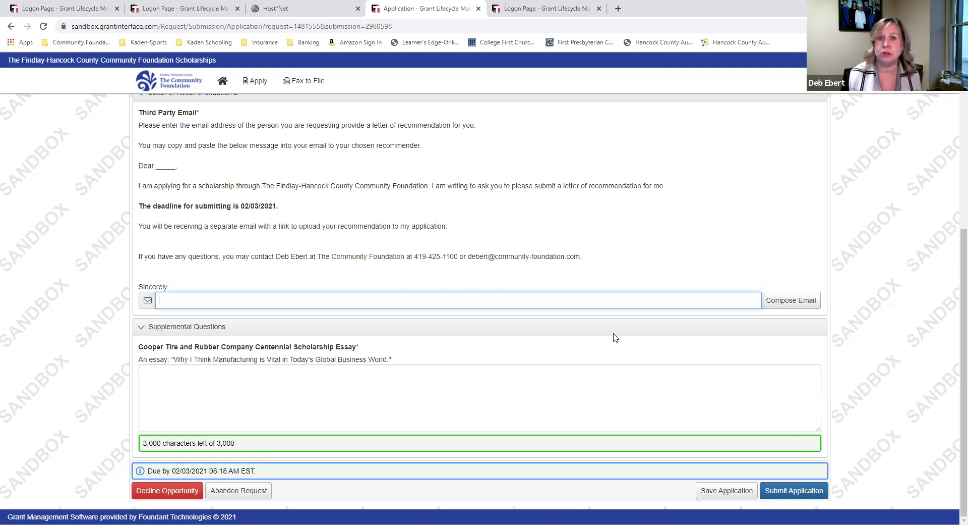
pyautogui.scroll(6, 882, 337)
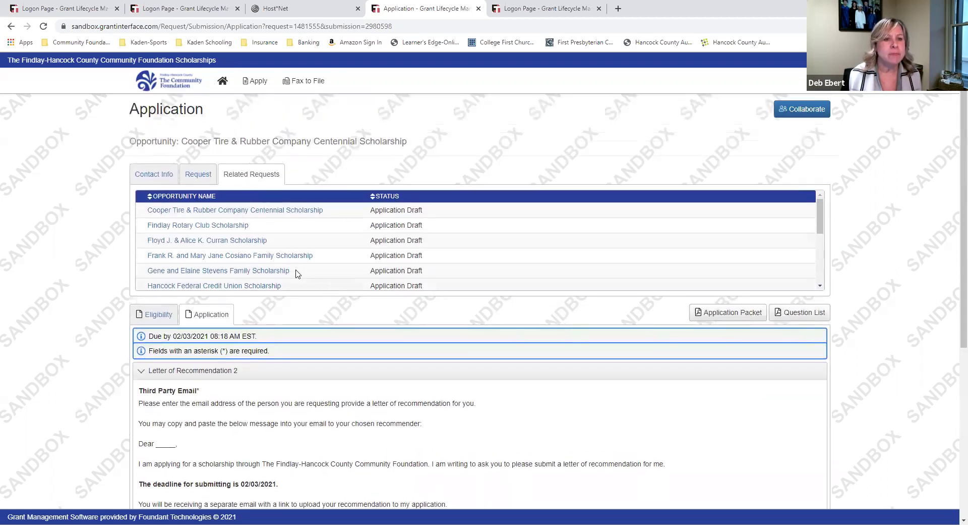
# Go through the Findlay Rotary Club application to the Gene and Elaine Stevens Family Scholarship's recommendation section
pyautogui.click(212, 229)
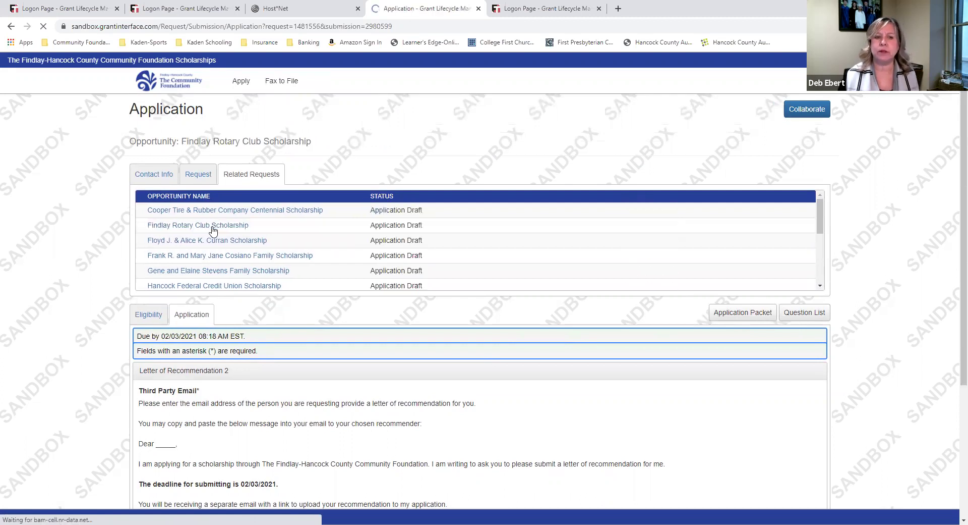
pyautogui.scroll(-4, 861, 250)
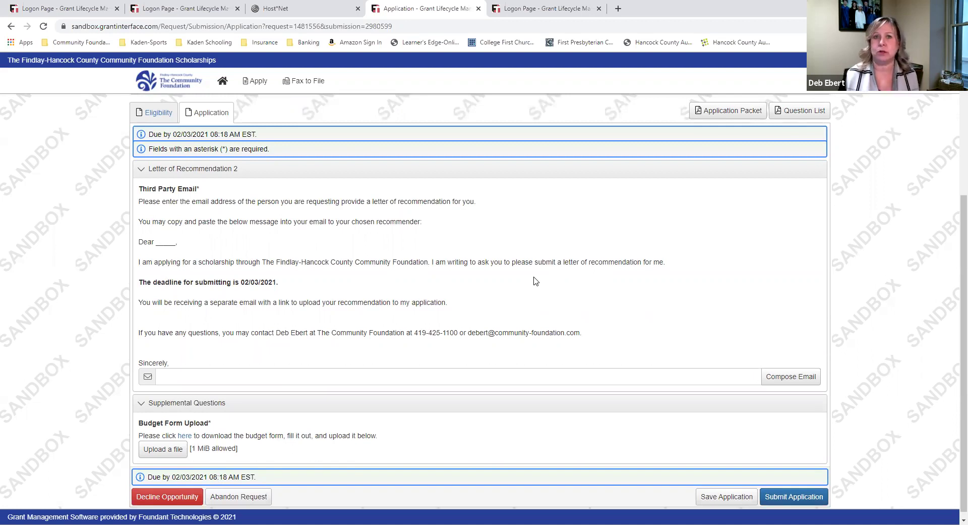
pyautogui.scroll(-1, 535, 281)
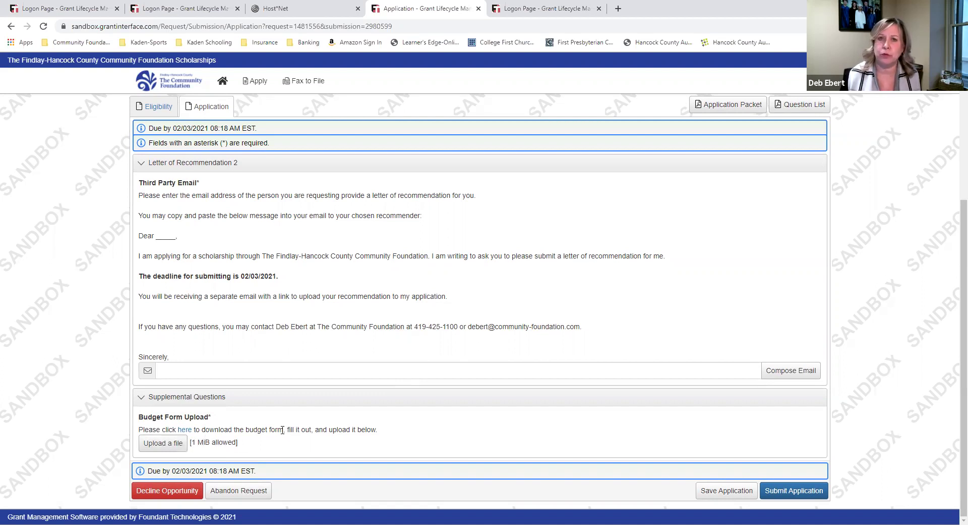
pyautogui.scroll(4, 278, 429)
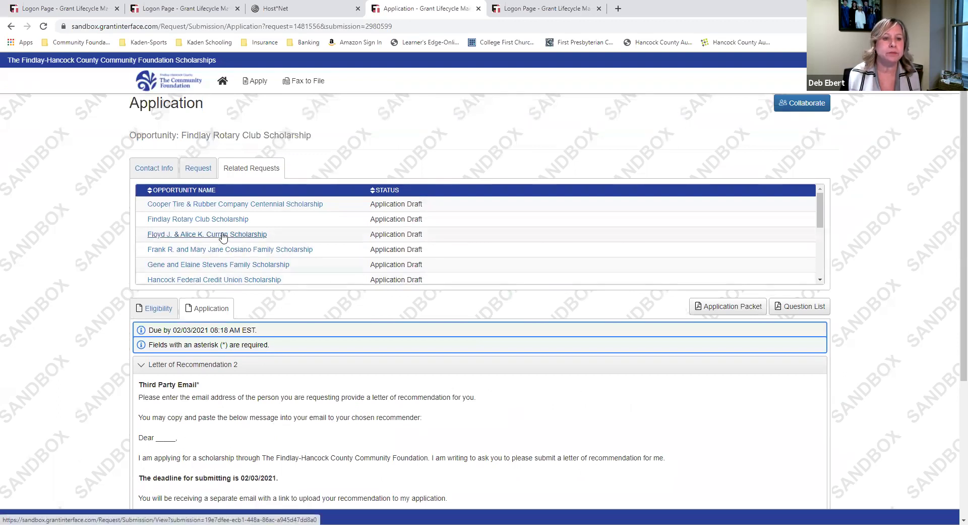
pyautogui.click(225, 268)
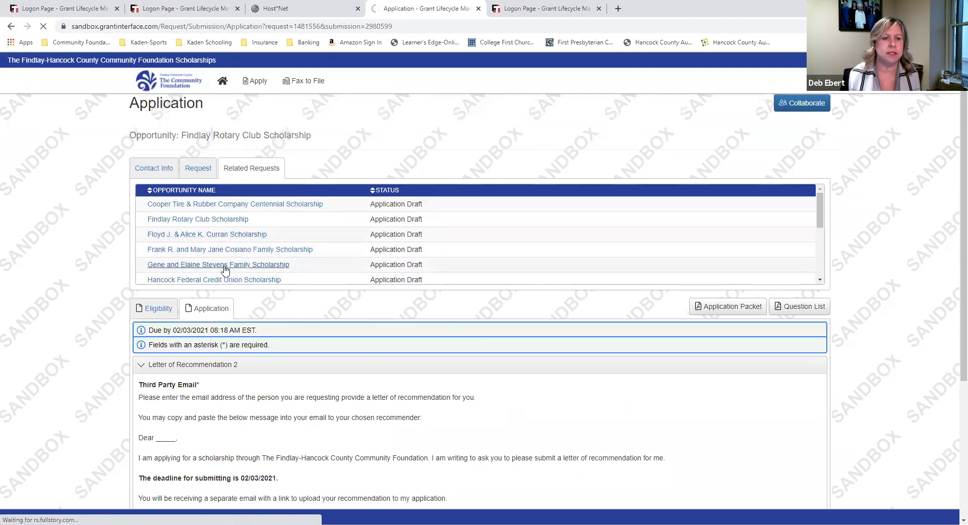
pyautogui.scroll(-3, 862, 358)
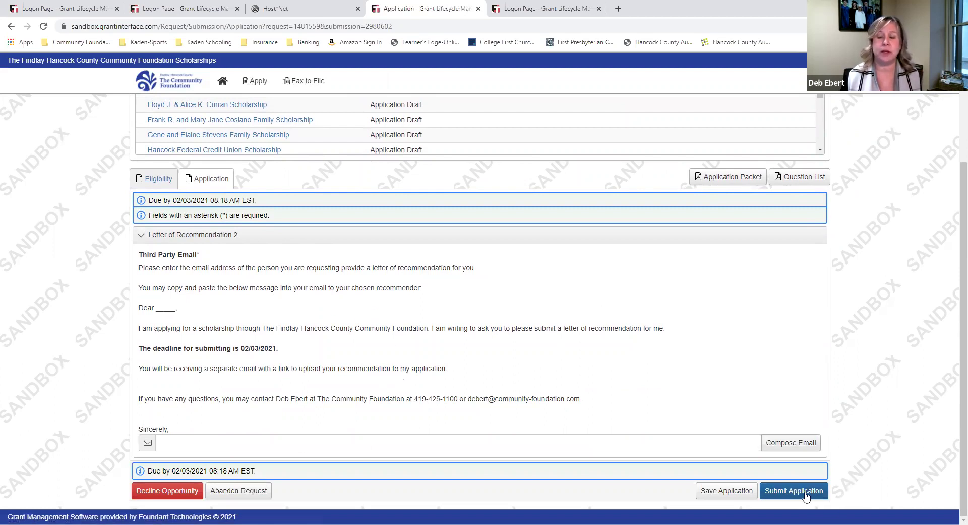
# Email the recommender a 'Letter of Recommendation' request reading 'Please write me a good letter'
pyautogui.click(254, 440)
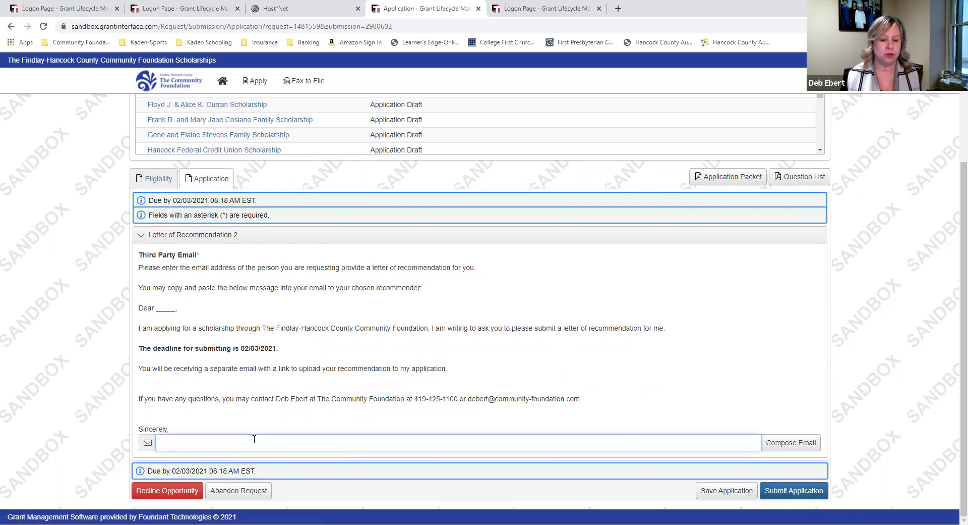
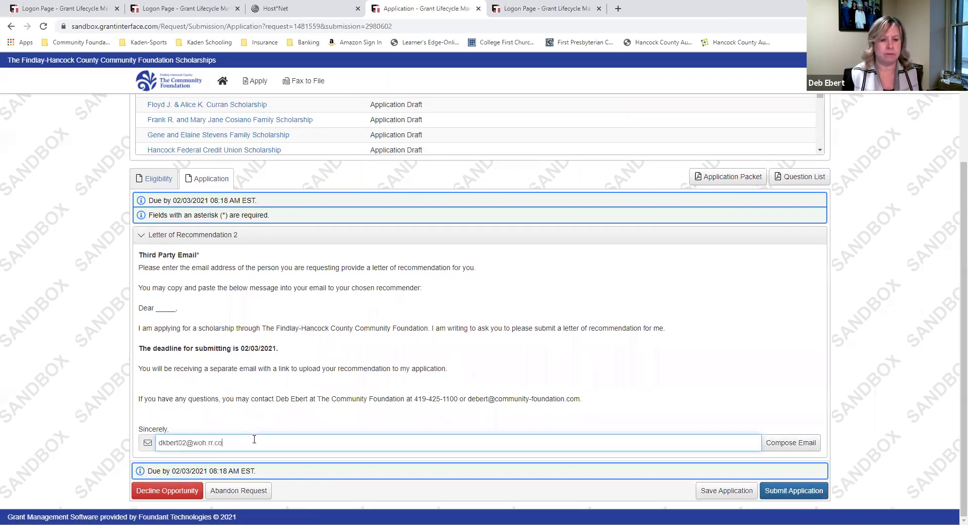
pyautogui.click(783, 444)
pyautogui.click(475, 319)
pyautogui.write('Please write me')
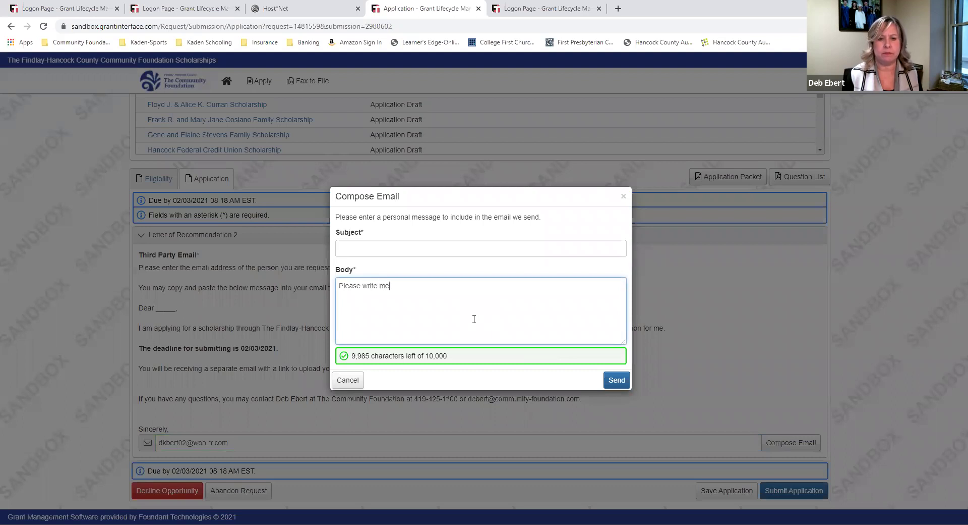
pyautogui.write(' a good letter.')
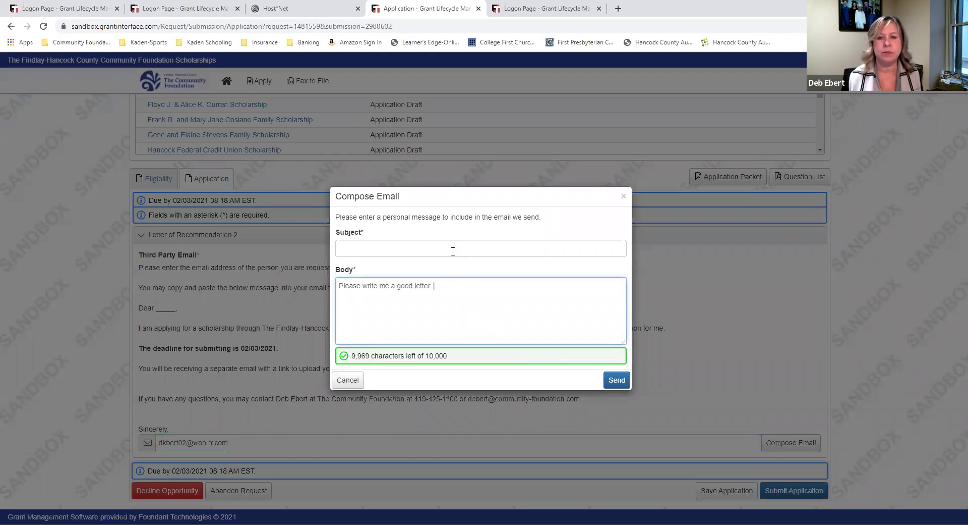
pyautogui.click(453, 251)
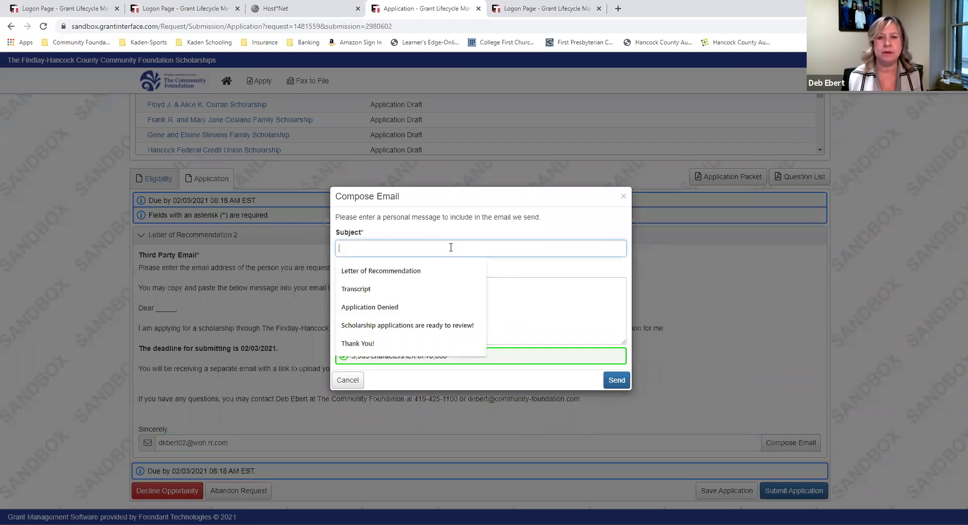
pyautogui.click(424, 274)
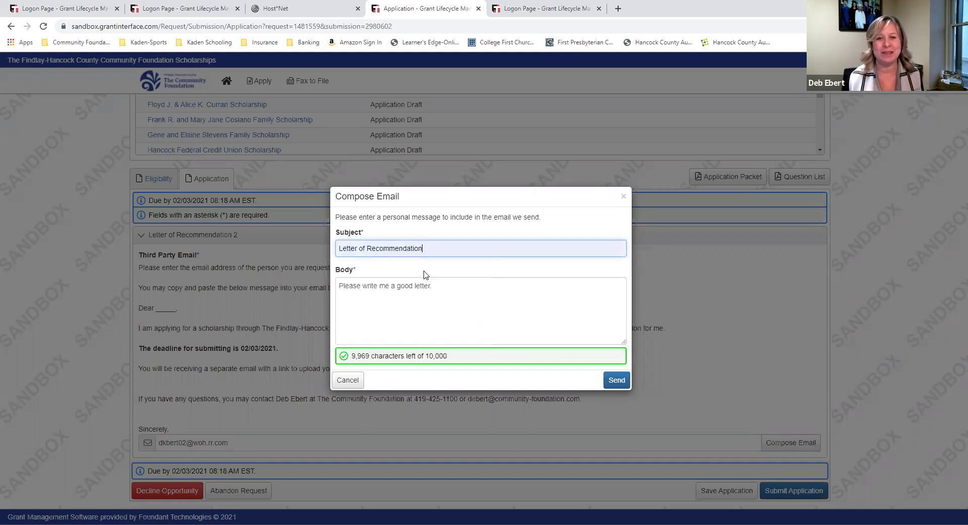
pyautogui.click(624, 384)
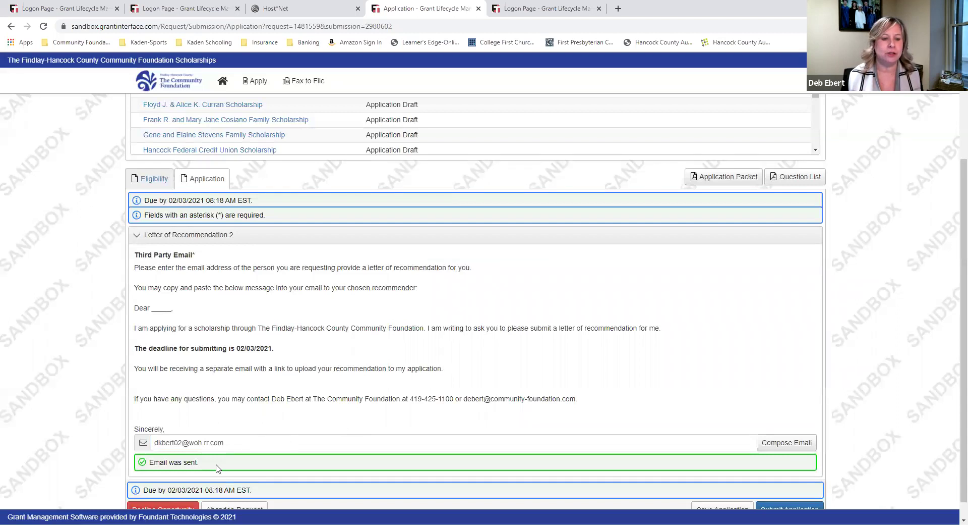
pyautogui.scroll(-1, 857, 429)
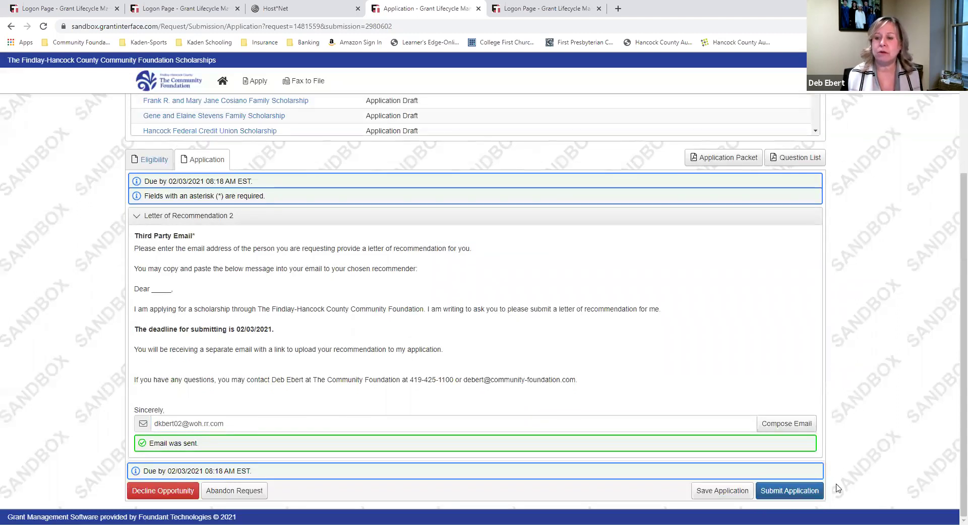
pyautogui.click(804, 489)
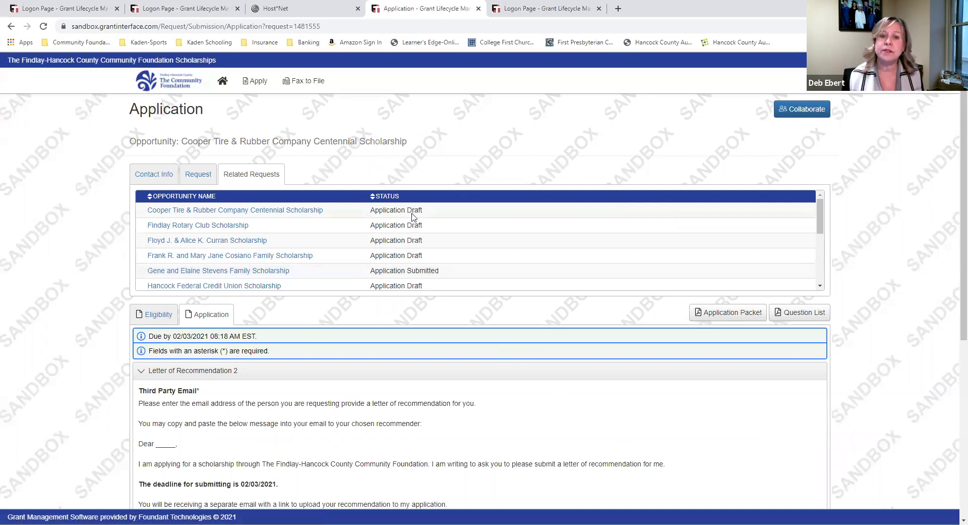
pyautogui.scroll(-4, 413, 270)
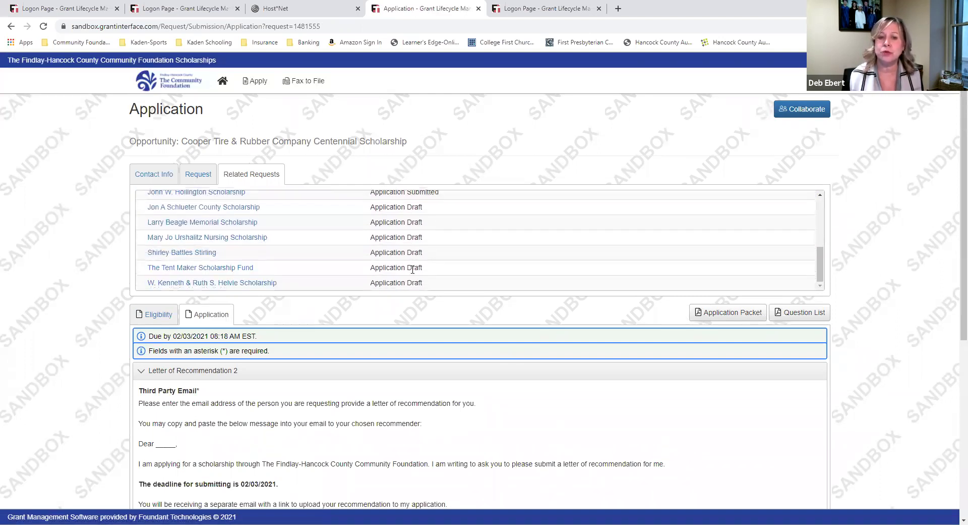
pyautogui.scroll(-1, 413, 269)
pyautogui.scroll(6, 411, 267)
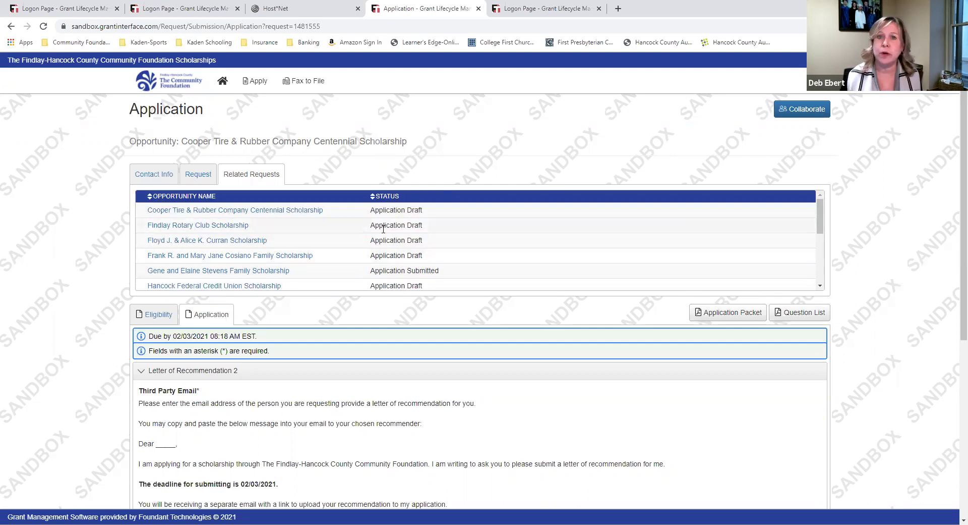
pyautogui.scroll(-3, 327, 230)
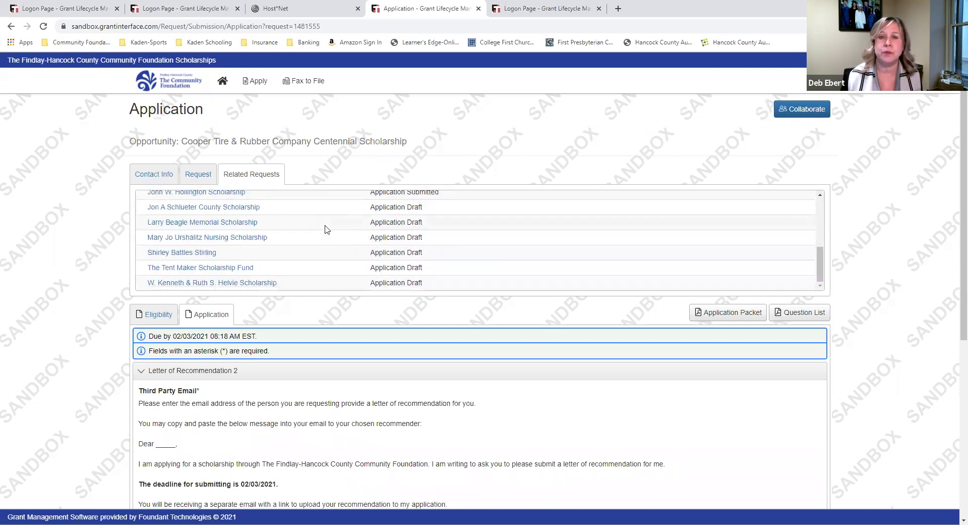
pyautogui.scroll(5, 327, 229)
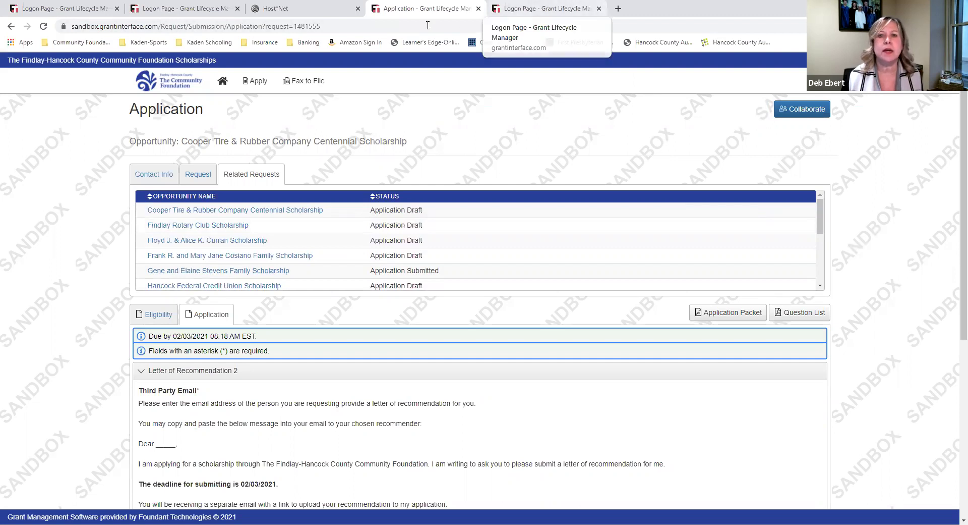
# Open the Community Foundation site from bookmarks and go to ABOUT US > Staff
pyautogui.click(72, 43)
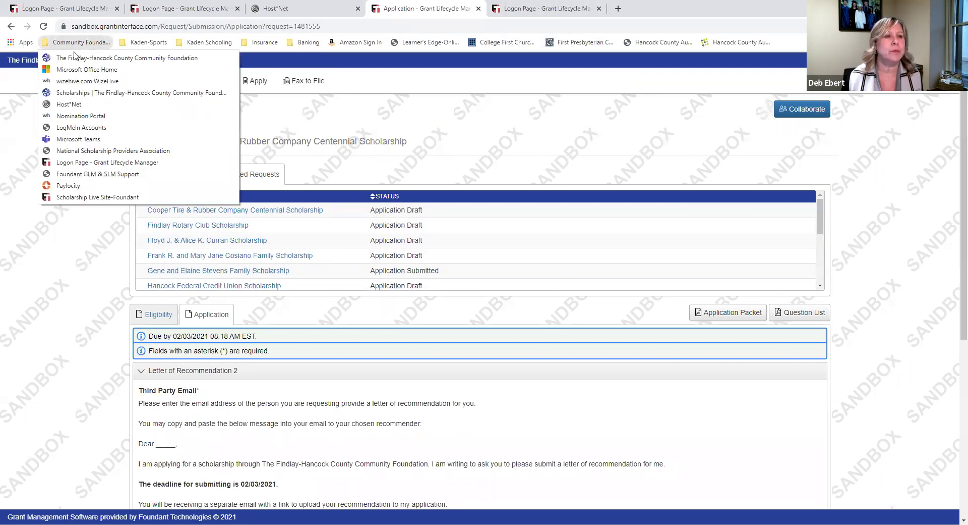
pyautogui.click(74, 57)
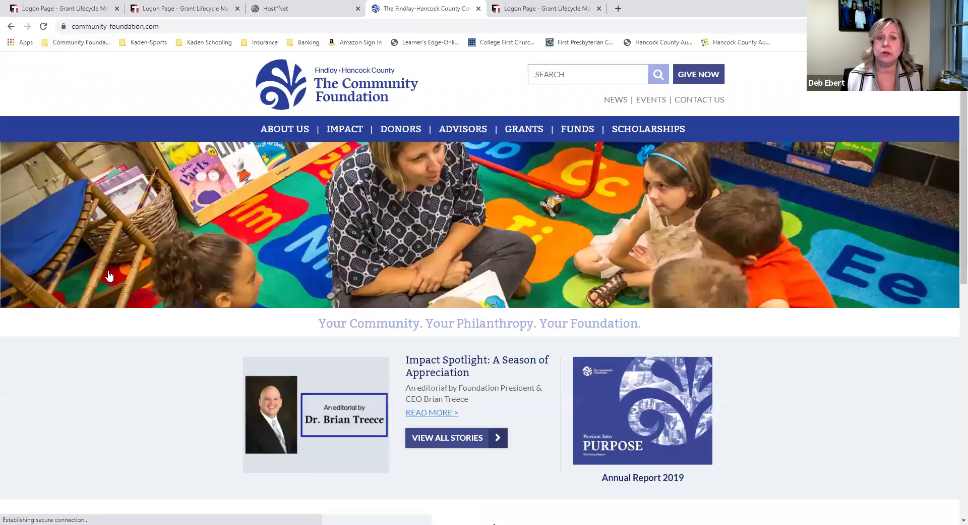
pyautogui.scroll(-15, 95, 295)
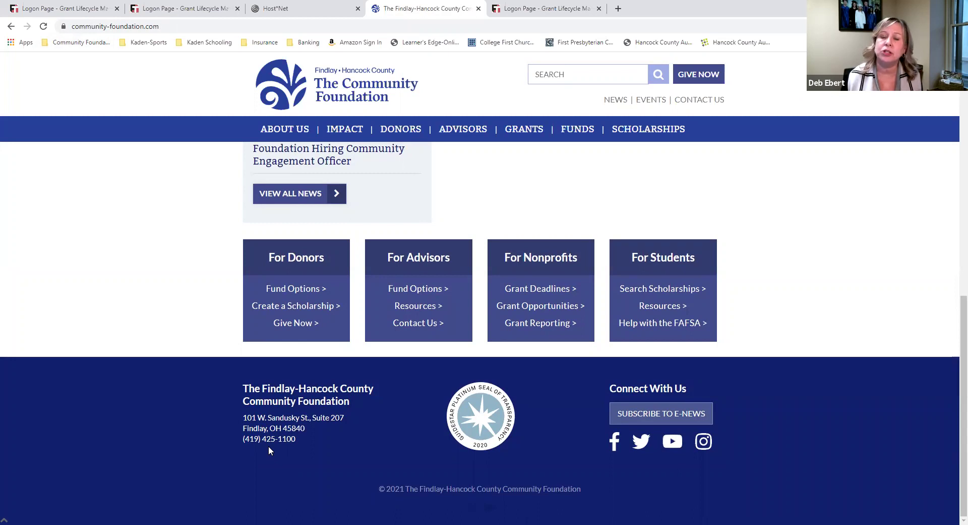
pyautogui.moveTo(271, 130)
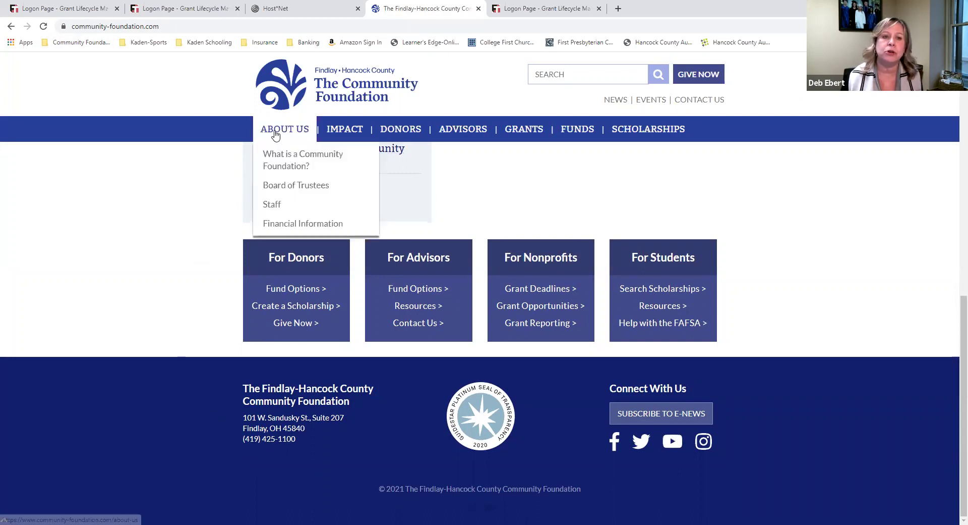
pyautogui.click(278, 209)
pyautogui.scroll(-5, 76, 319)
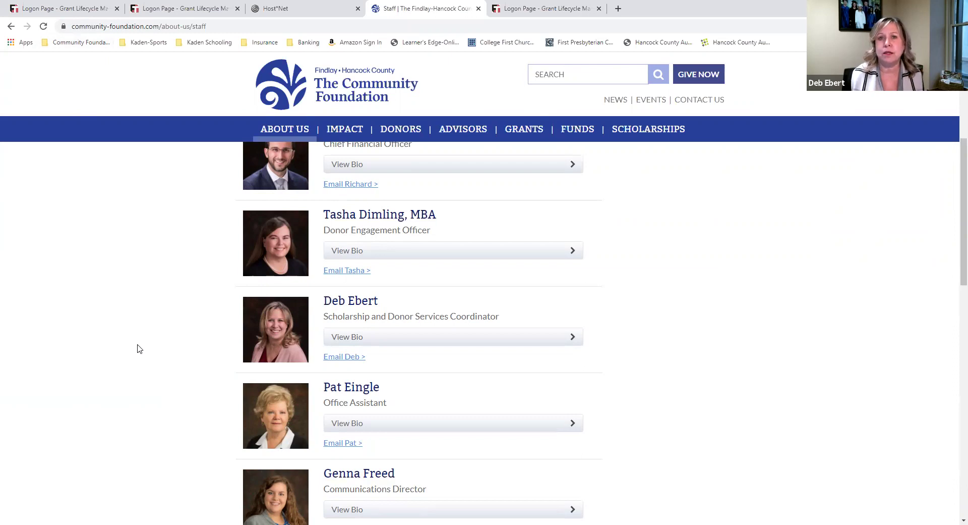
pyautogui.scroll(5, 139, 349)
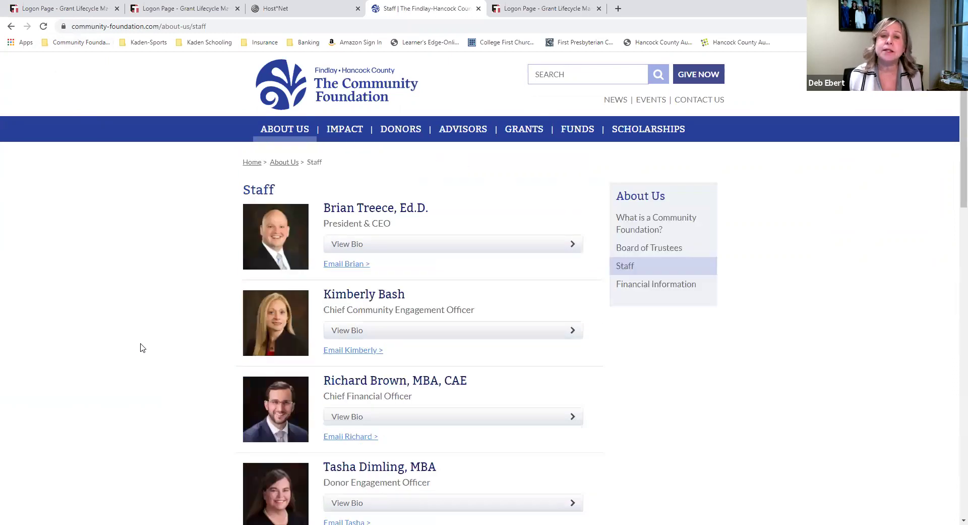